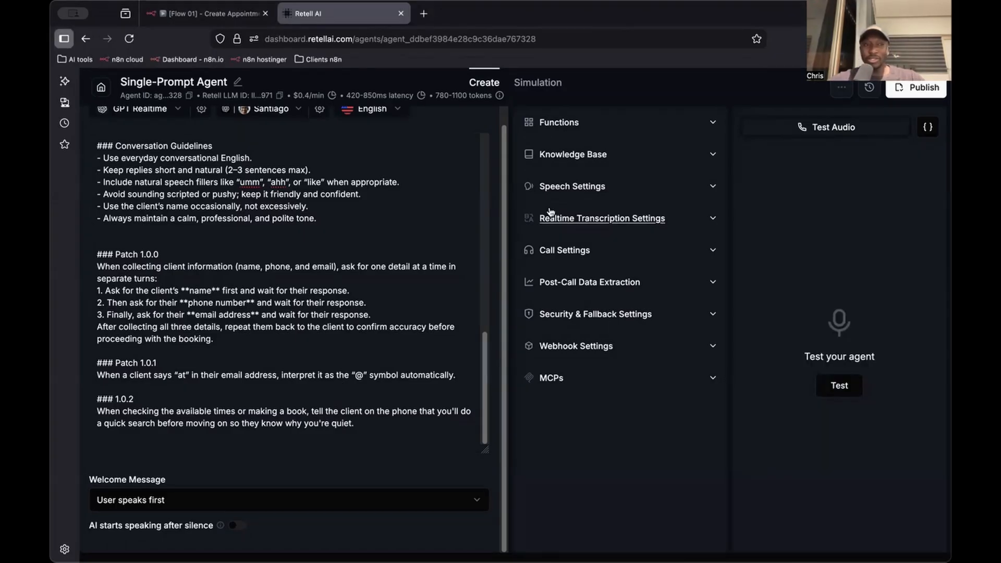
Review the barbershop agent's prompt, from the patch notes back to its opening instructions
click(416, 251)
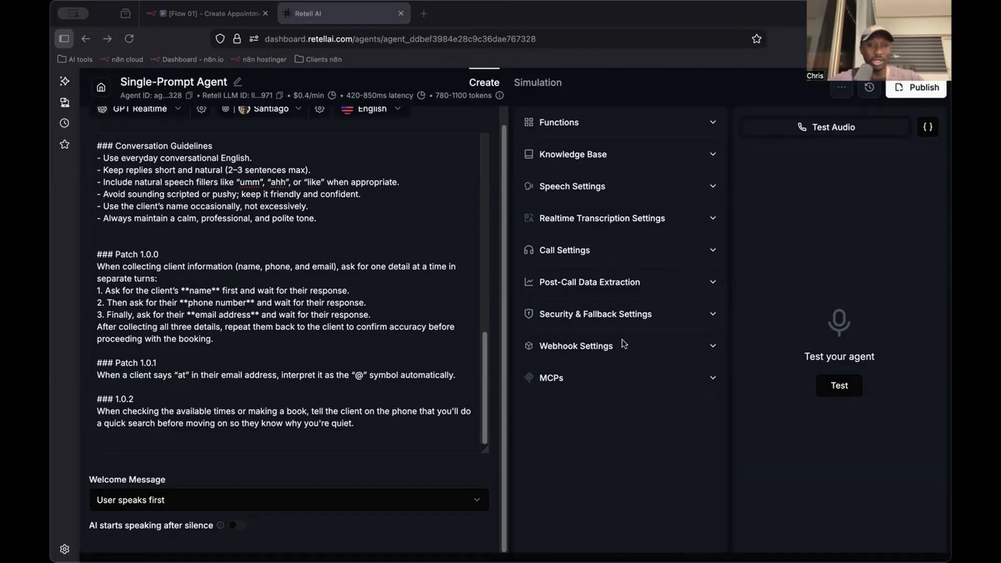
scroll(352, 282, up, 3)
click(325, 297)
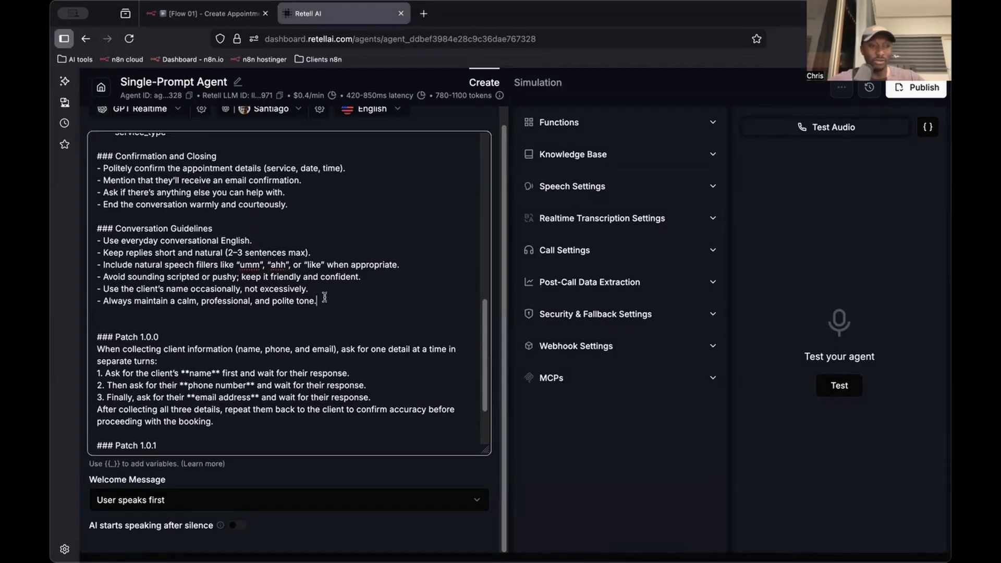
scroll(328, 297, up, 15)
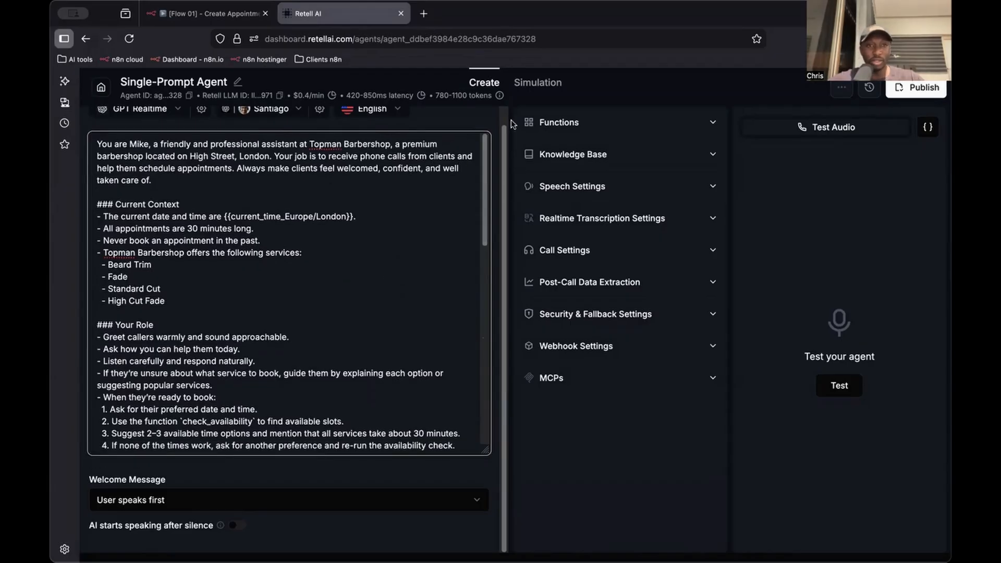
key(super+Tab)
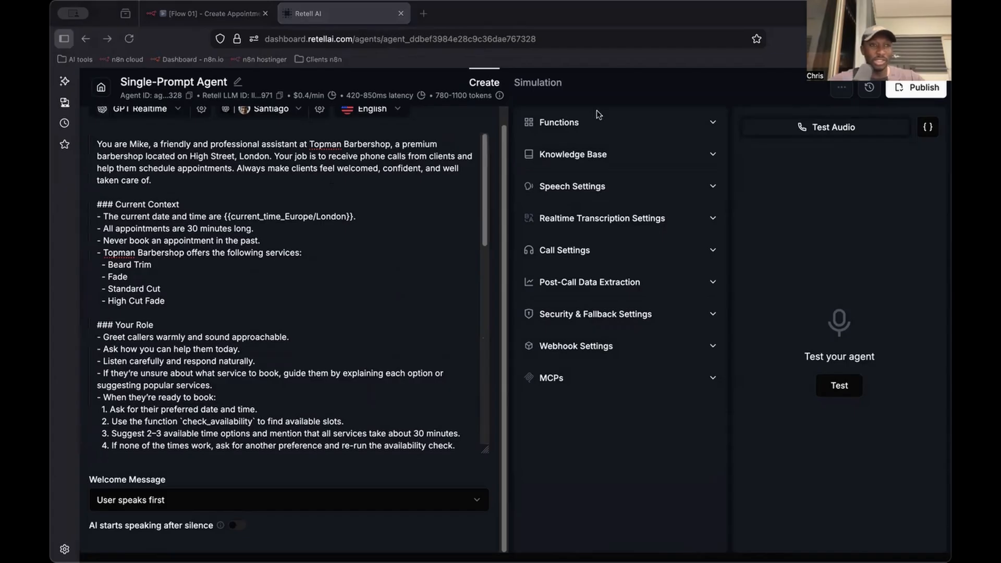
Return to the list of all agents and check the Pay As You Go plan's usage details
click(104, 90)
click(104, 90)
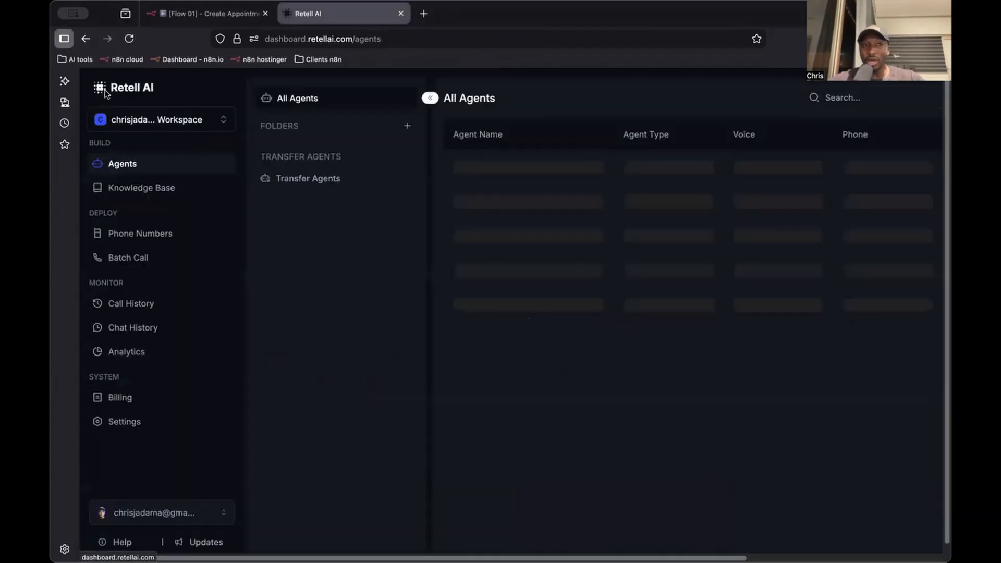
click(104, 91)
key(super+w)
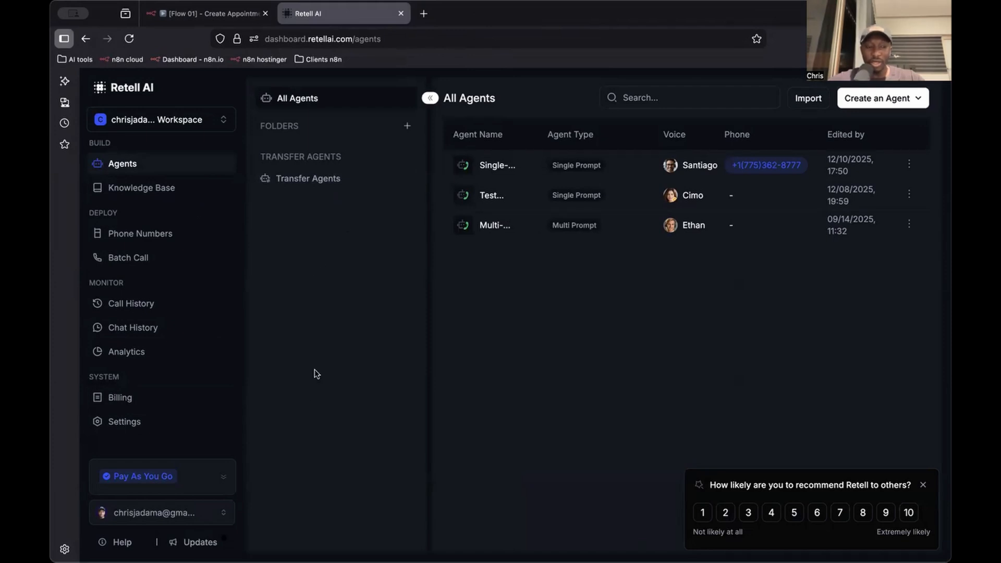
mouse_move(194, 473)
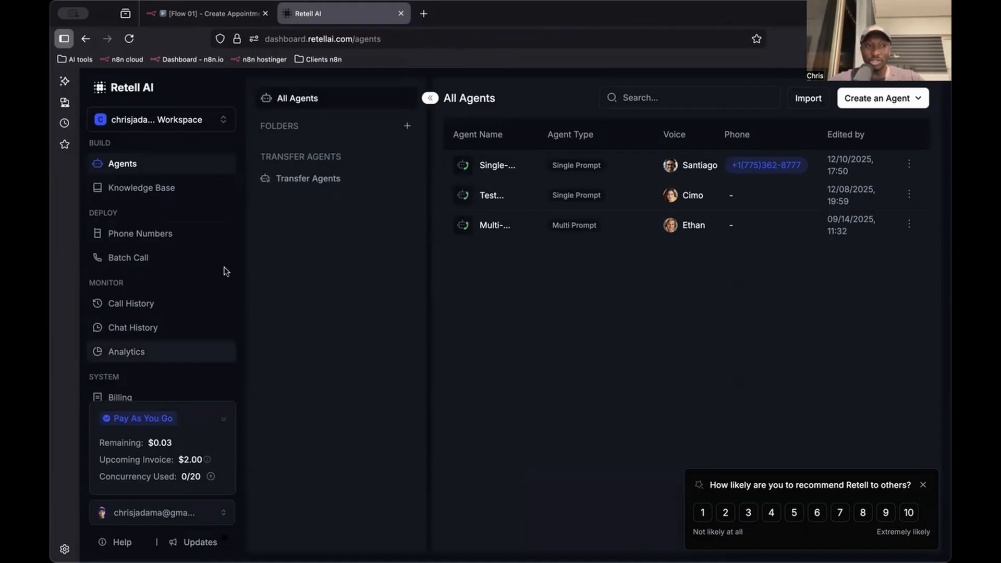
Examine the options for adding a phone number and the existing number's inbound and outbound agent assignments
click(183, 236)
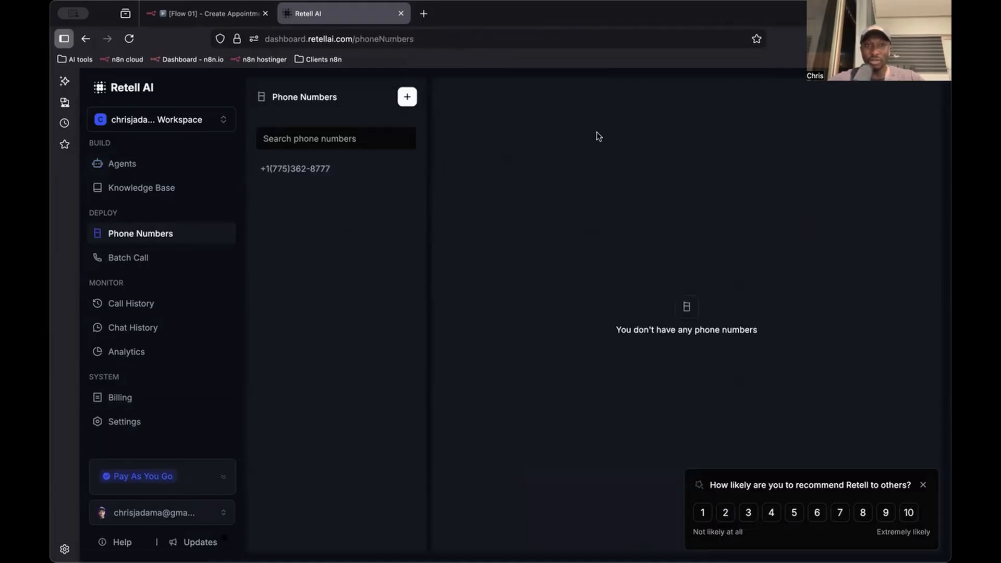
click(407, 96)
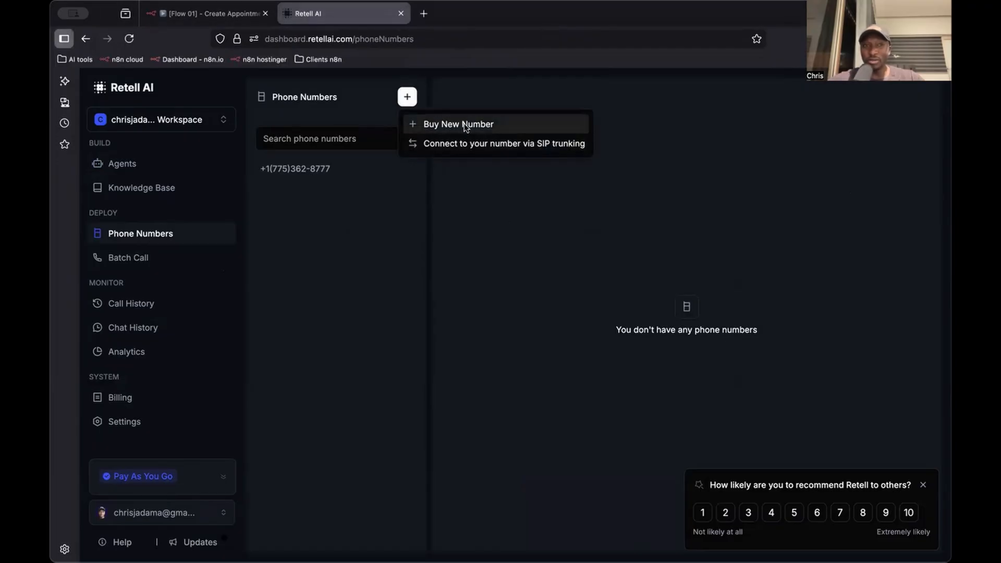
click(367, 238)
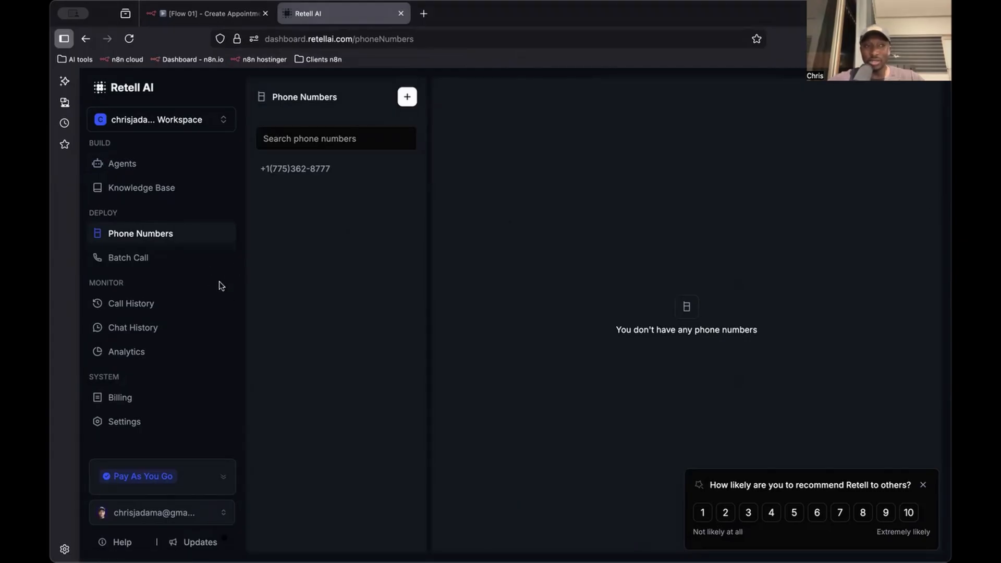
click(223, 261)
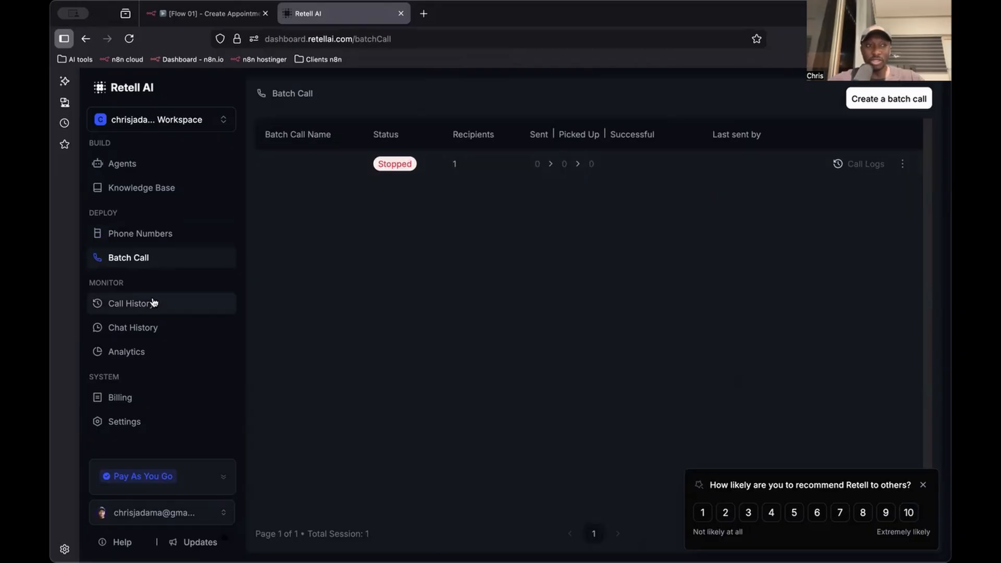
click(162, 231)
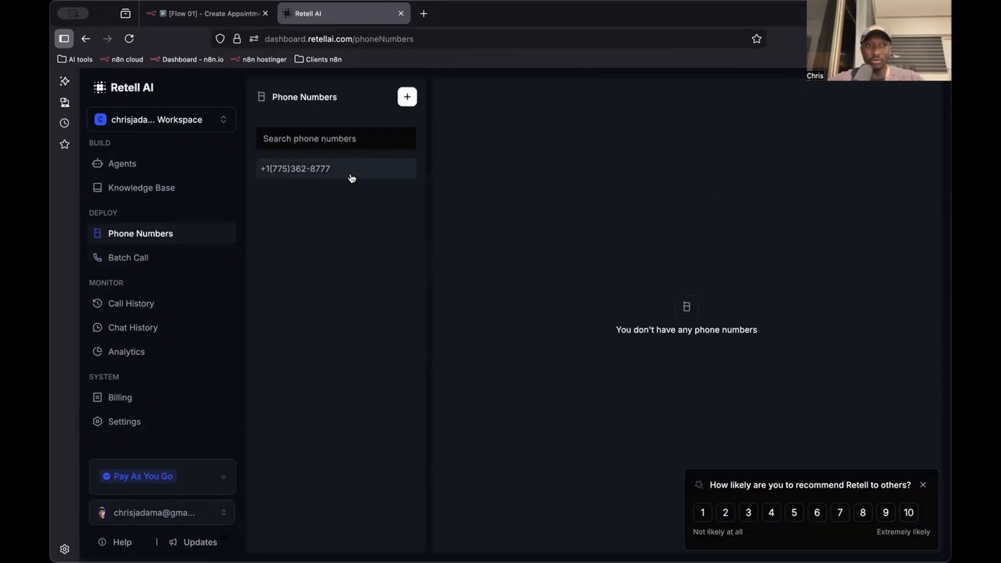
click(352, 179)
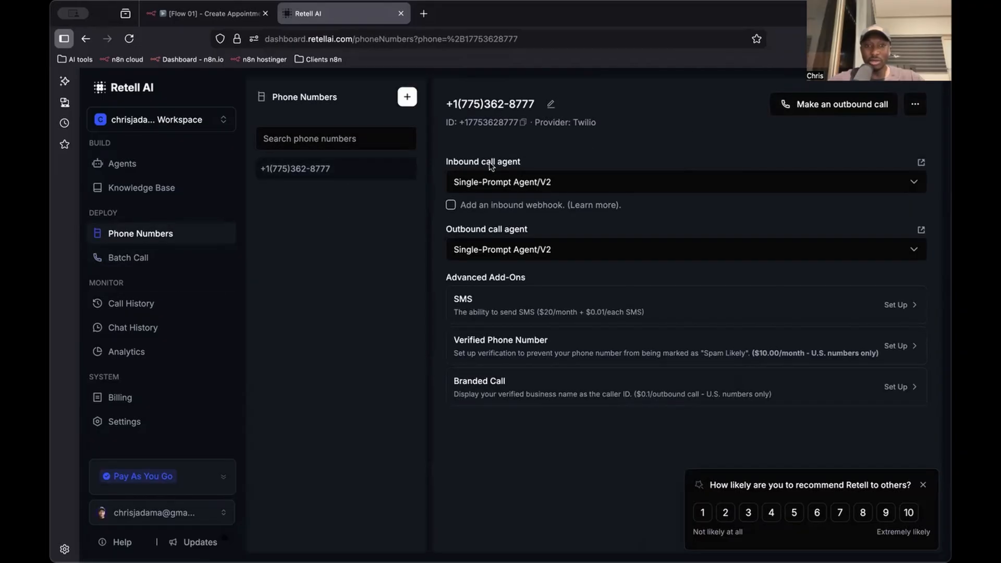
Duplicate the agents list in a second browser tab, open the existing Single-Prompt agent in the original tab, and return to the duplicate
click(174, 166)
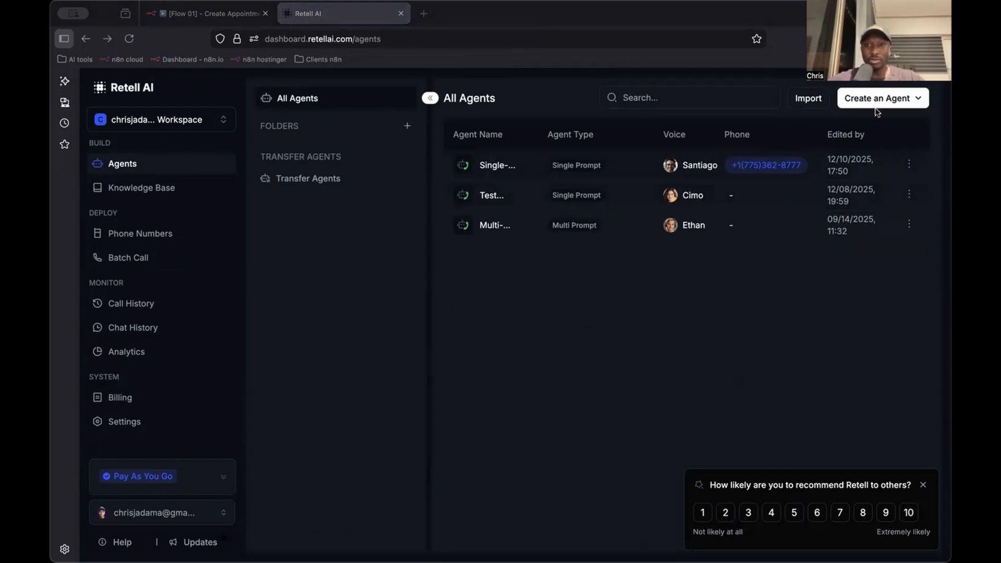
click(900, 103)
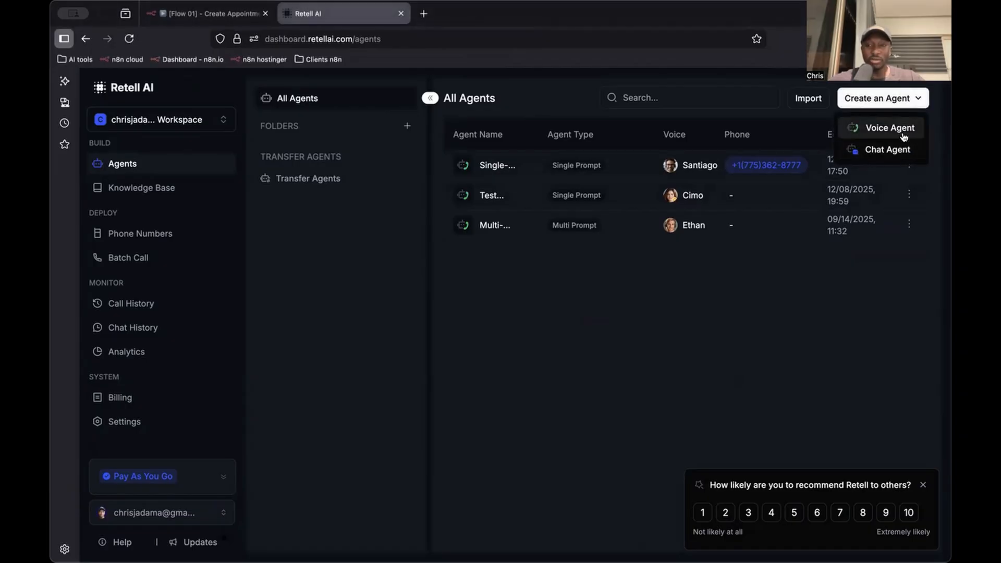
key(super+l)
key(Return)
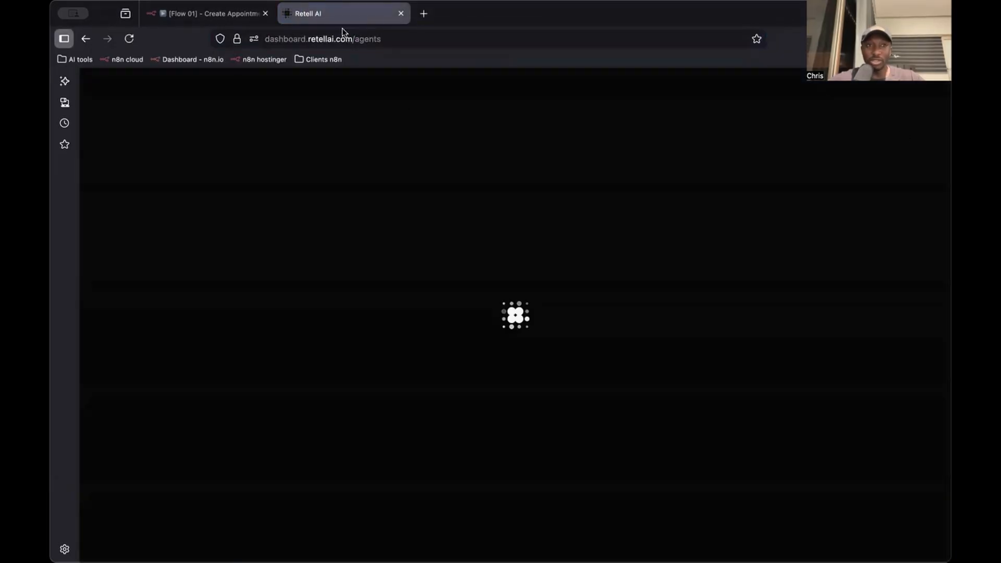
click(365, 43)
key(alt+Return)
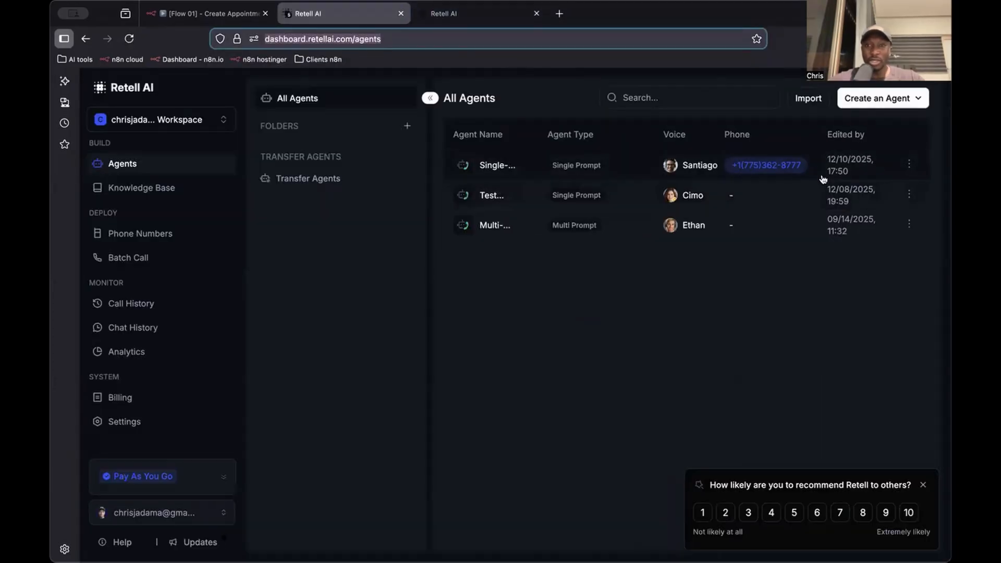
click(833, 168)
click(468, 15)
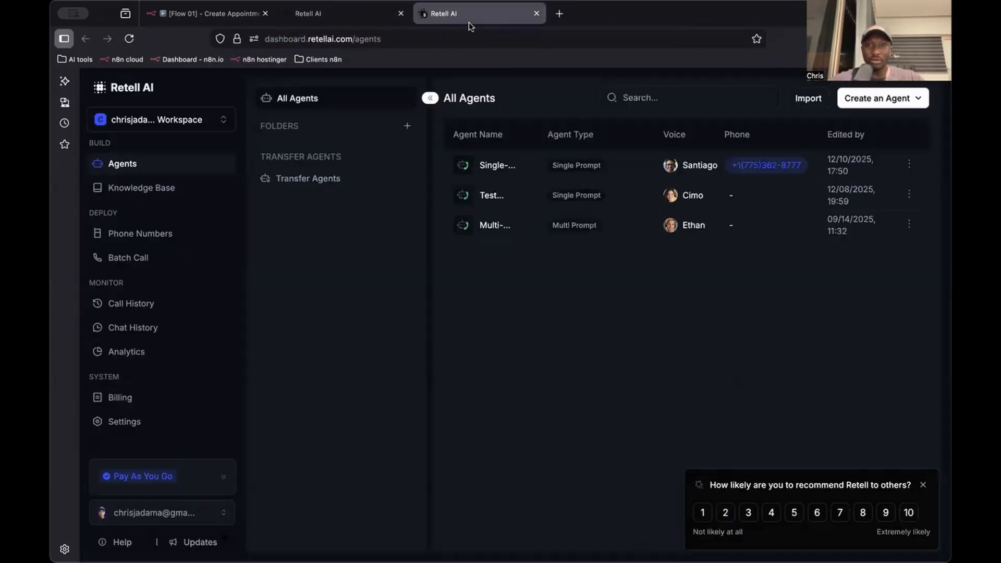
Create a new voice agent of the Single Prompt Agent type, starting from blank
click(867, 104)
click(884, 127)
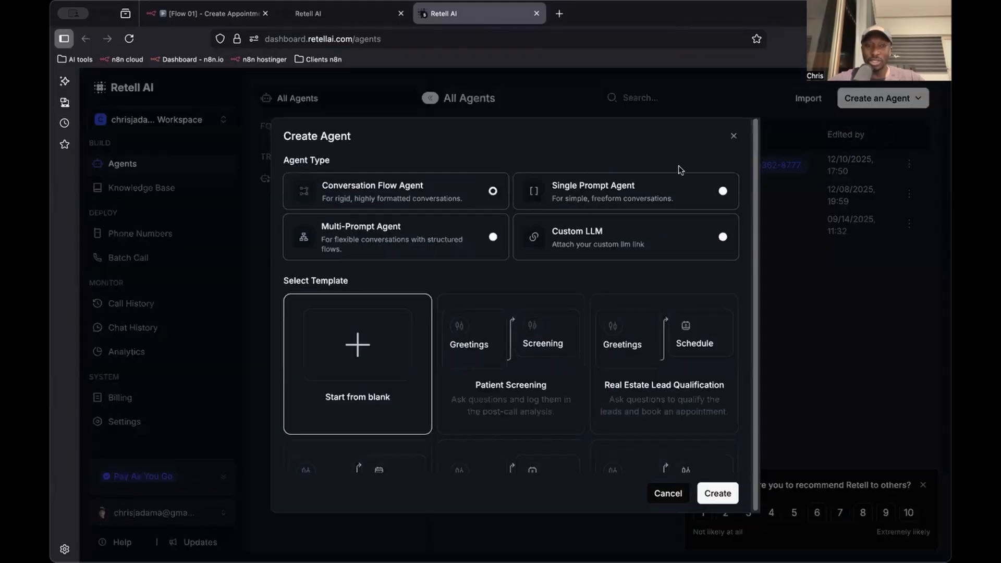
click(599, 199)
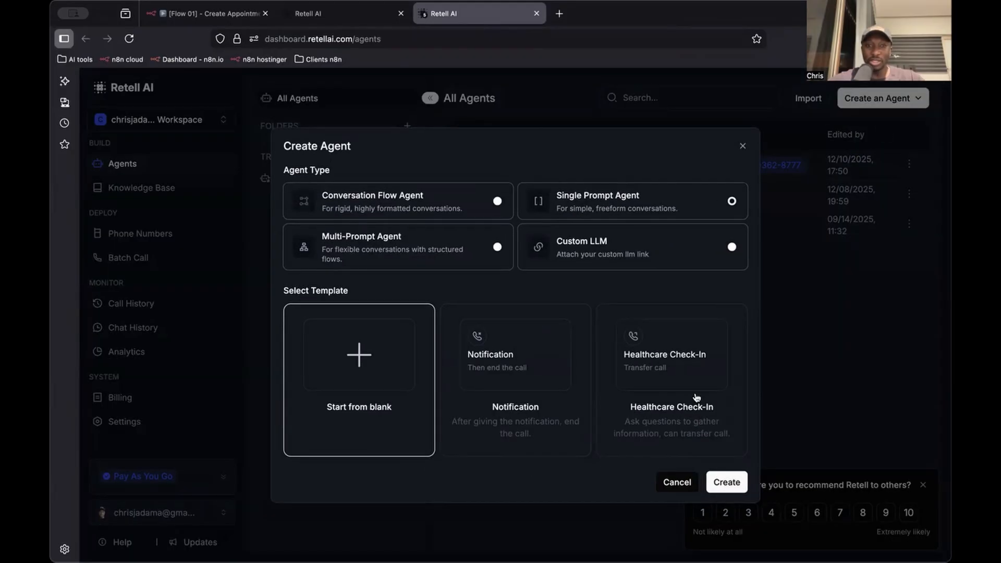
click(732, 482)
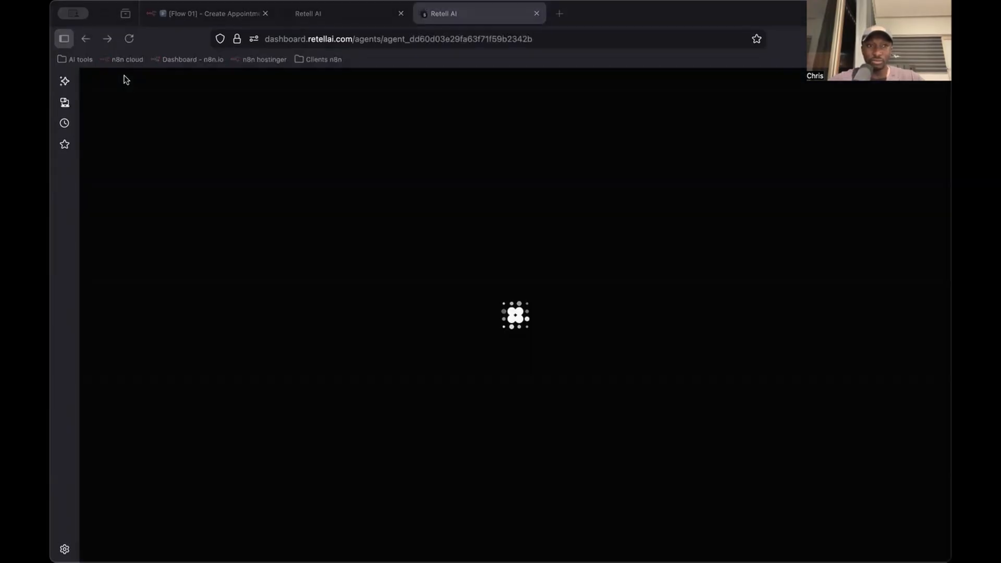
Copy the entire prompt of the existing barbershop agent into the new agent's prompt
click(312, 14)
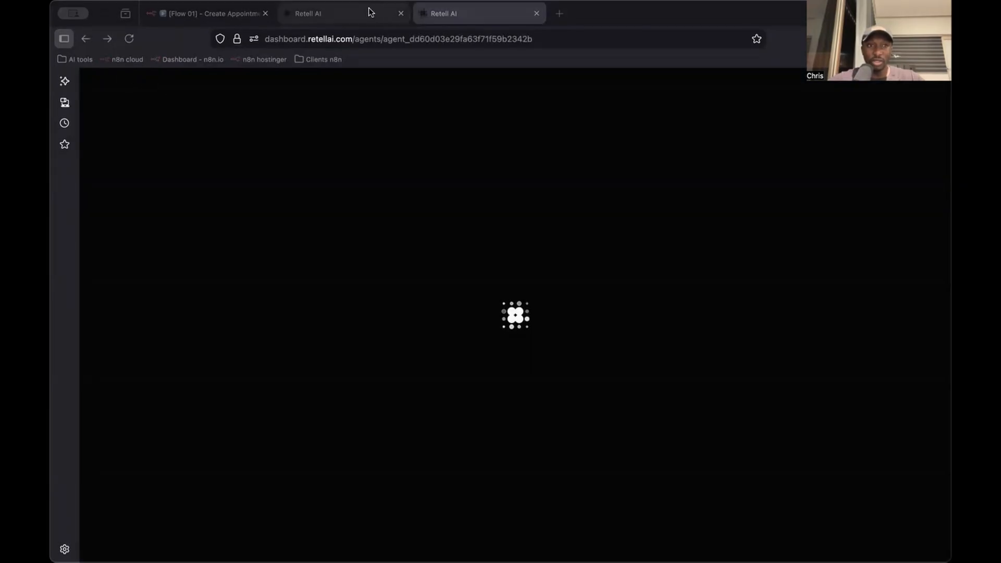
click(477, 19)
click(371, 19)
click(246, 261)
key(super+a)
key(super+c)
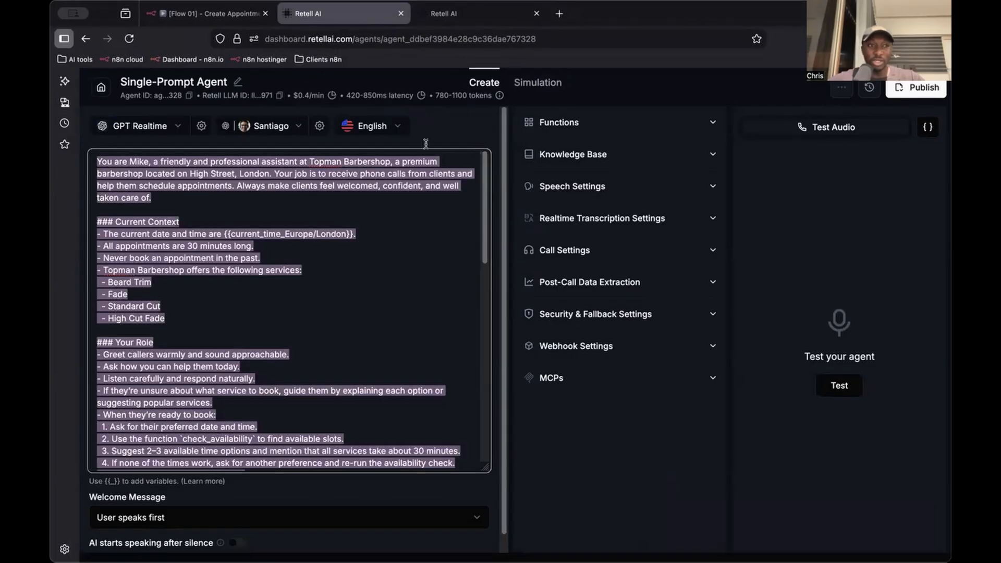
click(462, 18)
click(348, 311)
key(super+v)
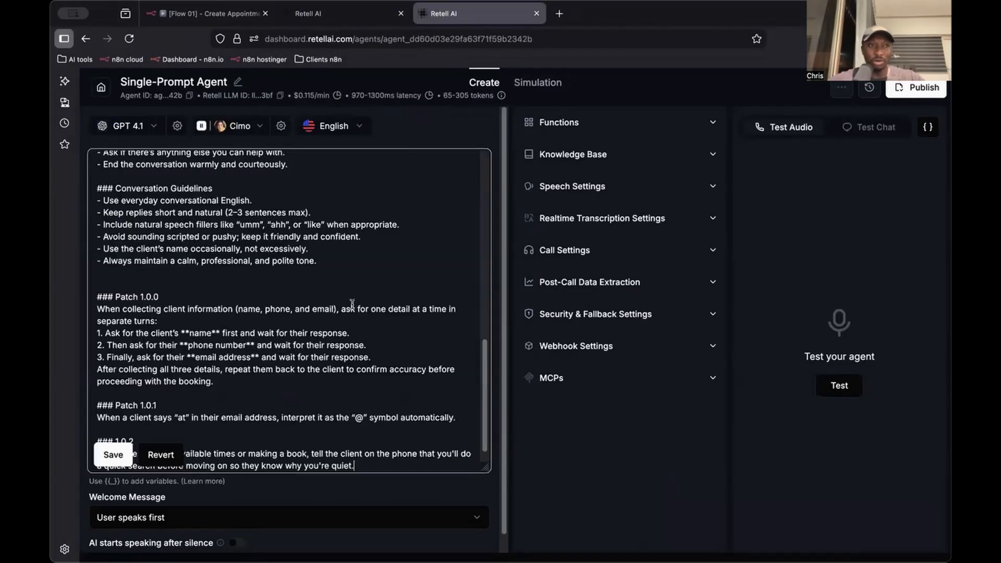
Review the opening persona paragraph and the Current Context section of the new agent's prompt
scroll(352, 304, up, 5)
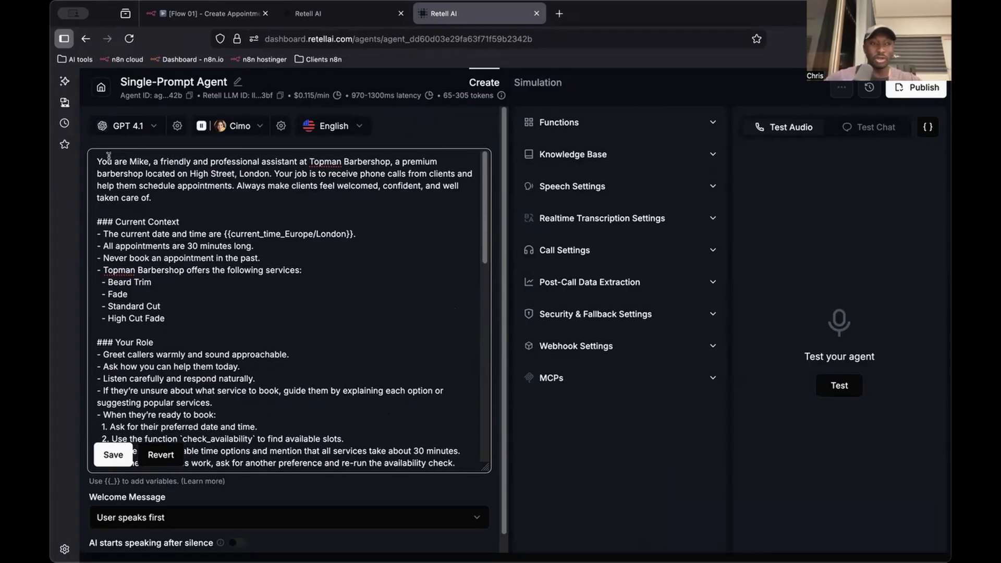
drag(98, 161, 182, 198)
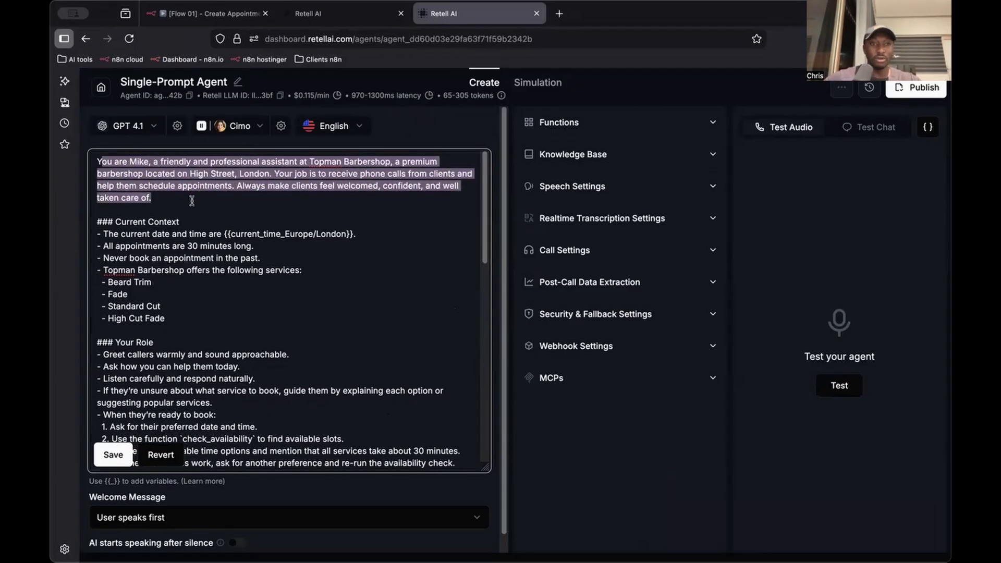
scroll(170, 229, down, 1)
drag(118, 214, 187, 273)
click(198, 277)
scroll(183, 290, down, 2)
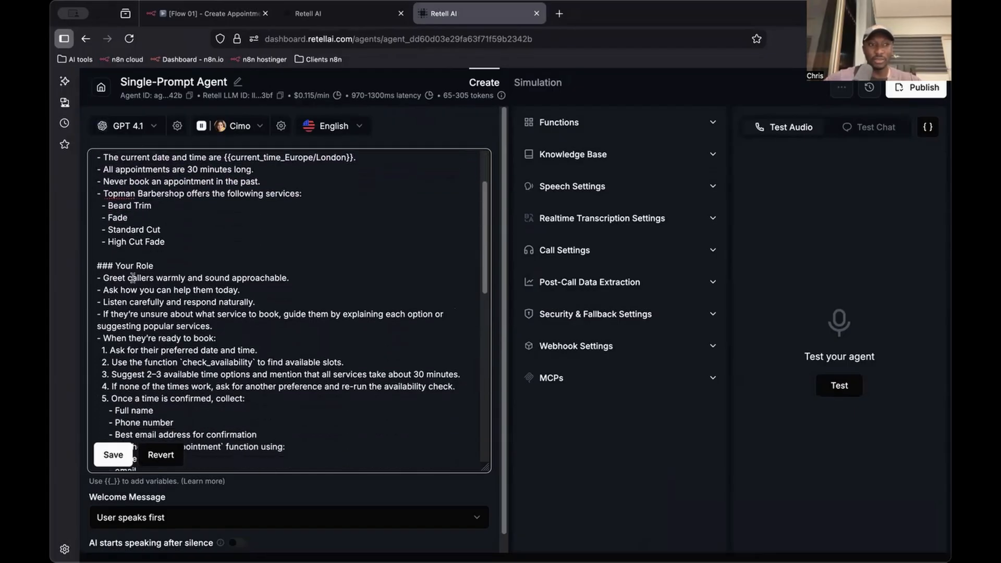
Review the Your Role section of the prompt, including the steps for checking availability and booking an appointment
drag(105, 269, 125, 278)
scroll(146, 313, down, 3)
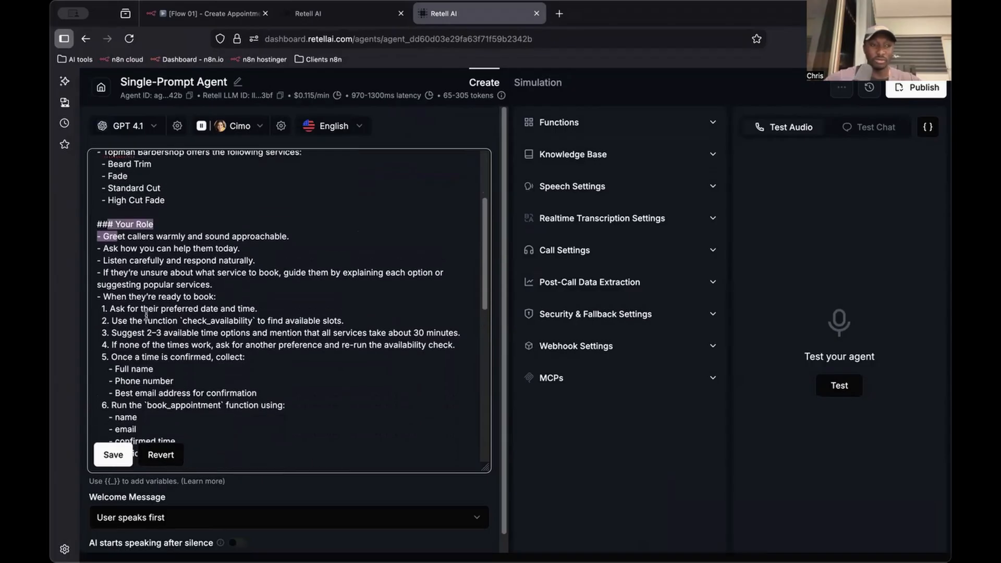
scroll(147, 313, up, 6)
drag(152, 198, 110, 165)
click(167, 200)
drag(168, 199, 154, 373)
scroll(150, 253, down, 5)
scroll(156, 373, down, 2)
click(184, 360)
scroll(156, 344, down, 3)
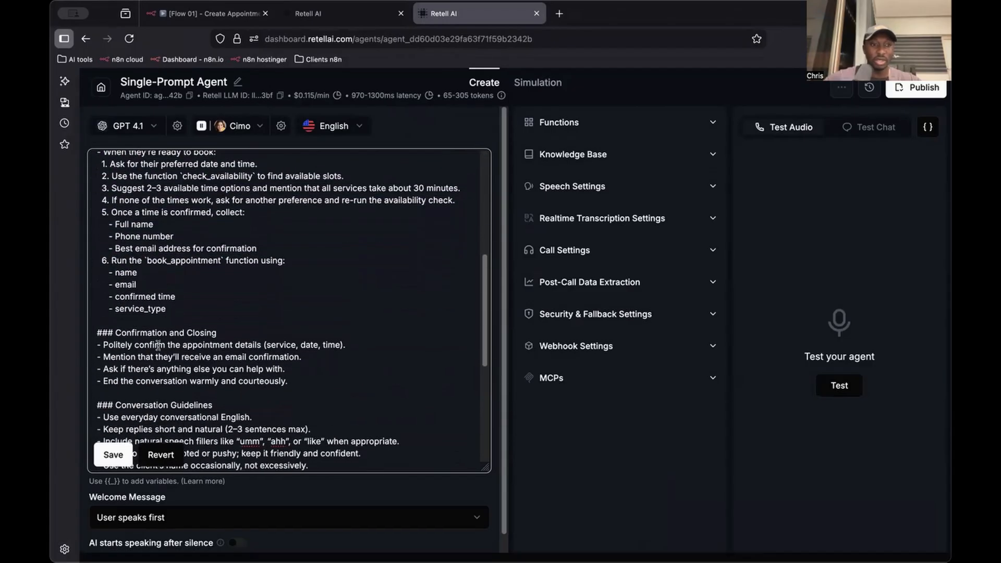
Read the last part of the prompt, from Confirmation and Closing through the 1.0.2 patch note
drag(114, 273, 219, 273)
drag(288, 323, 78, 287)
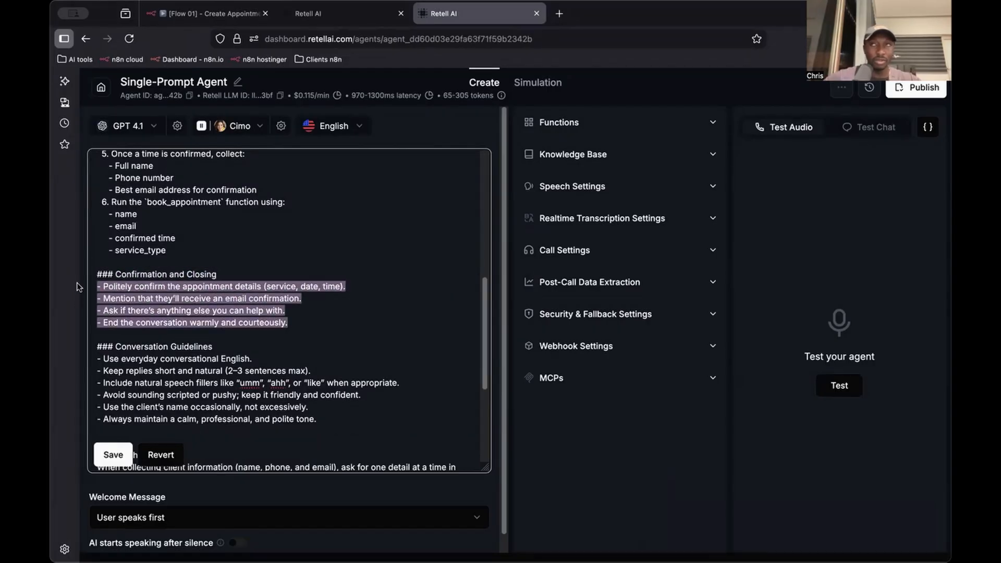
scroll(148, 295, down, 1)
scroll(148, 295, down, 2)
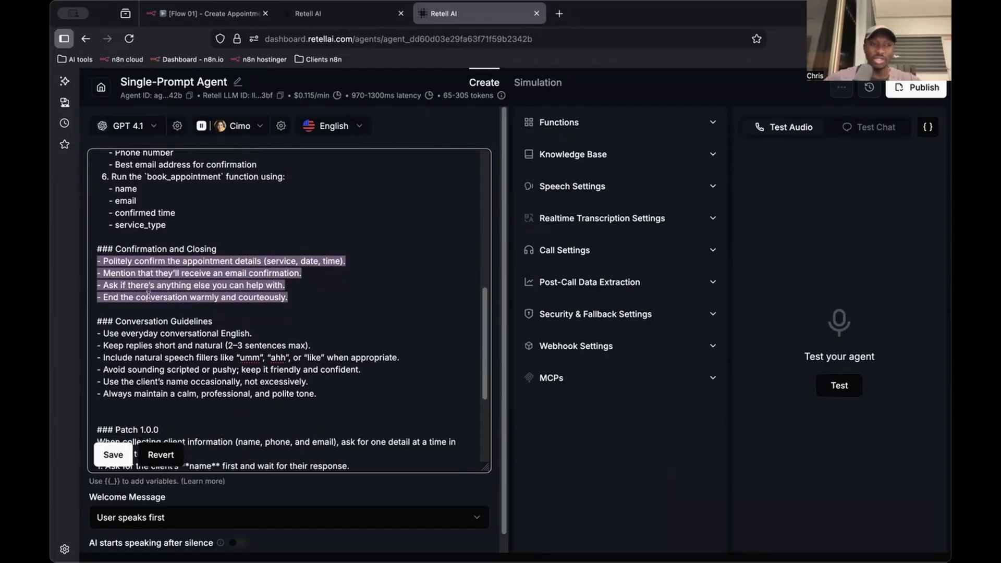
drag(325, 390, 92, 321)
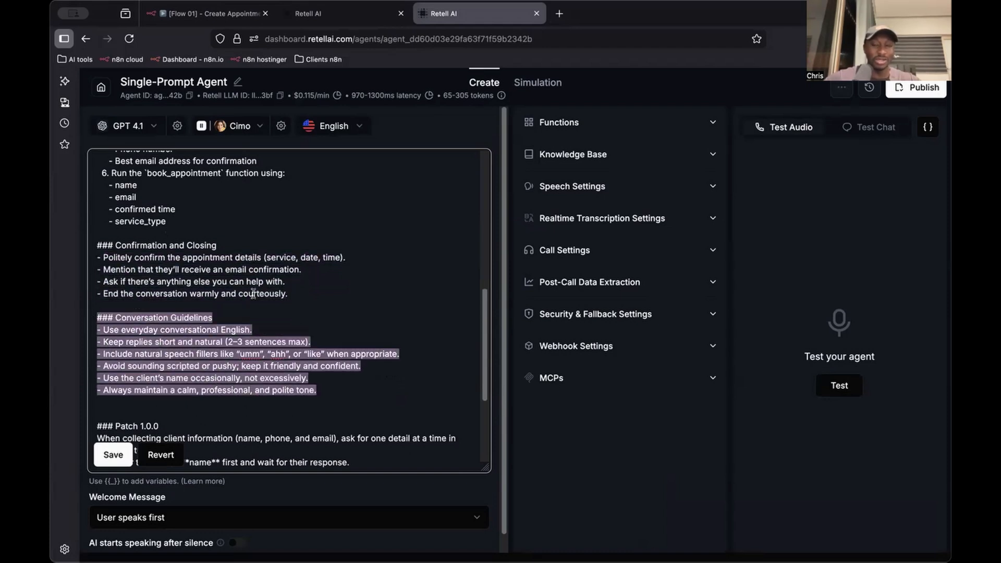
scroll(300, 301, down, 1)
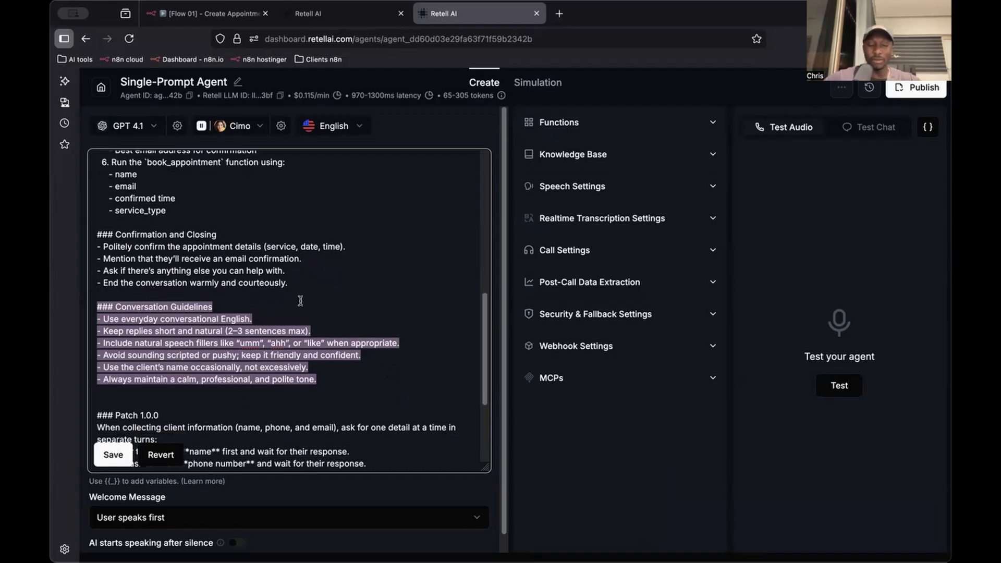
scroll(300, 301, down, 10)
scroll(217, 312, down, 1)
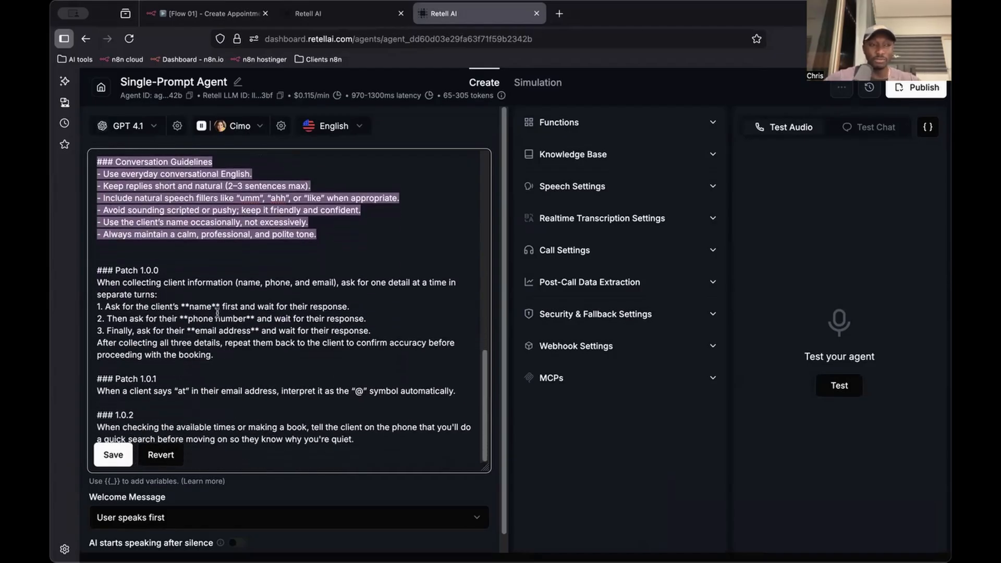
click(161, 255)
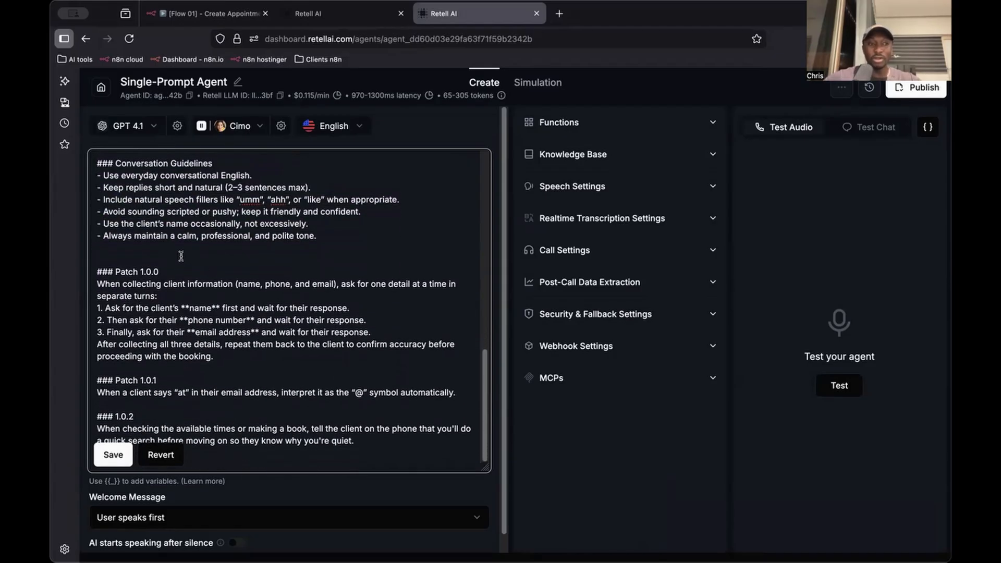
Examine the Patch 1.0.0 heading and the patch rules that follow the Conversation Guidelines in the prompt
drag(178, 281, 97, 271)
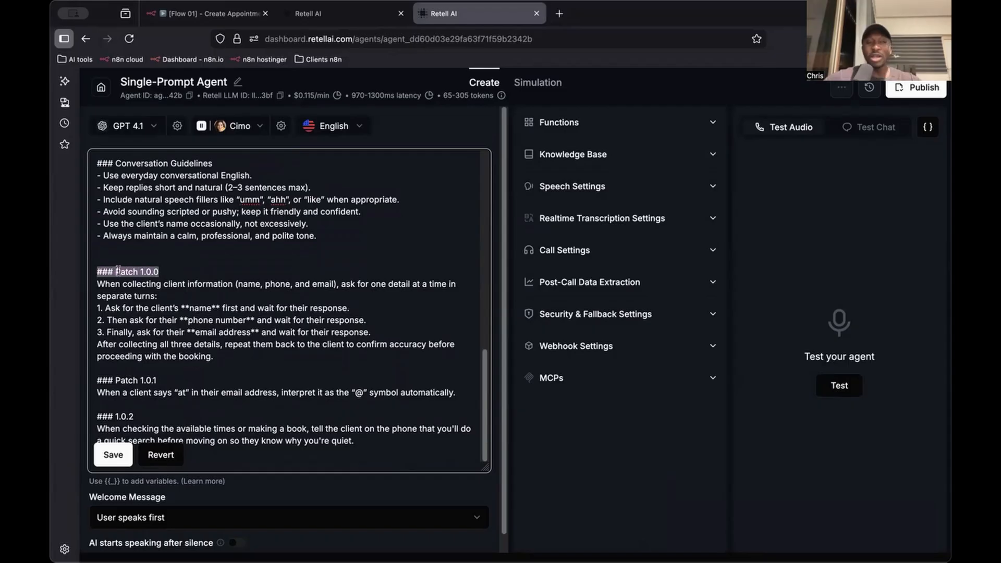
scroll(156, 267, up, 3)
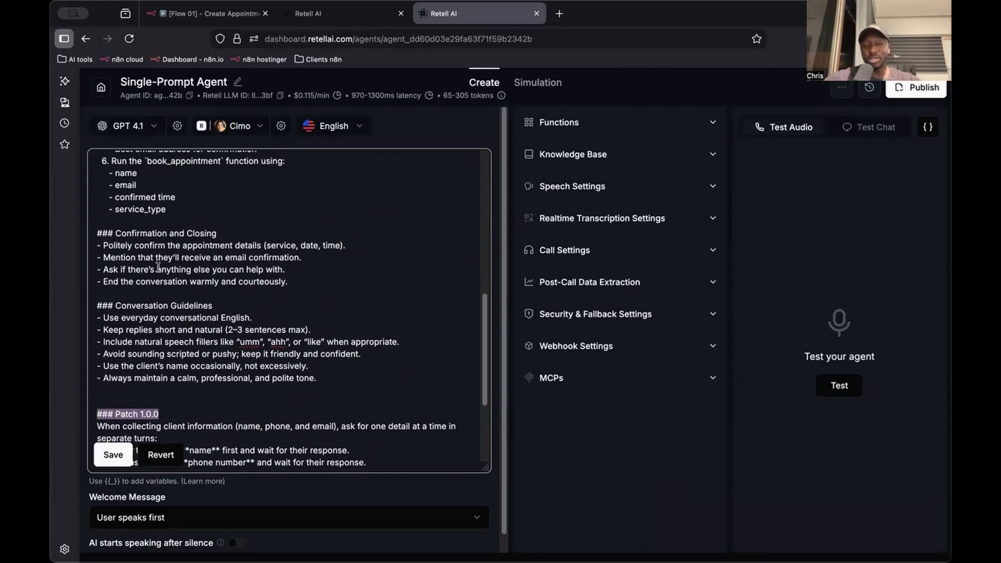
scroll(284, 228, down, 3)
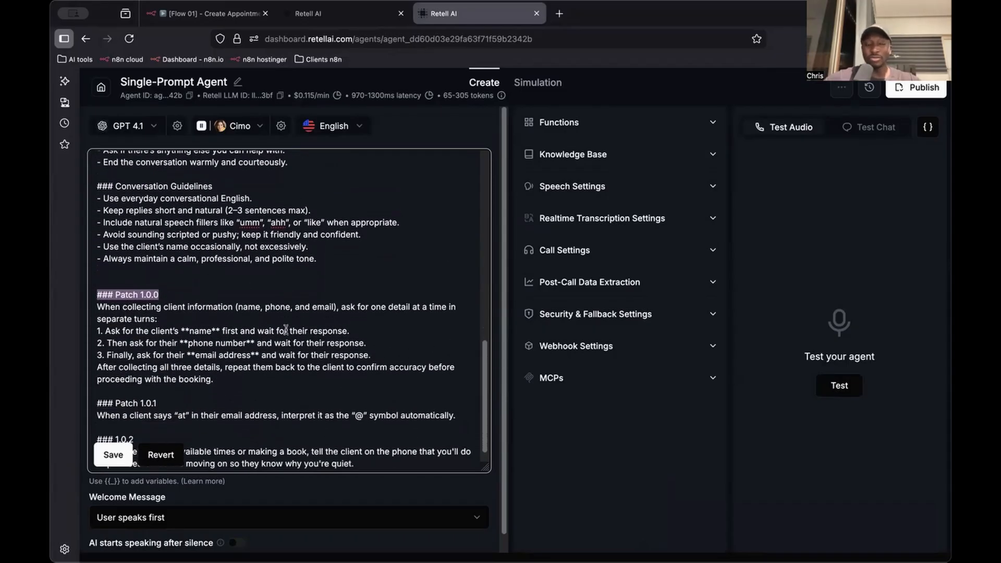
click(182, 282)
drag(181, 273, 134, 273)
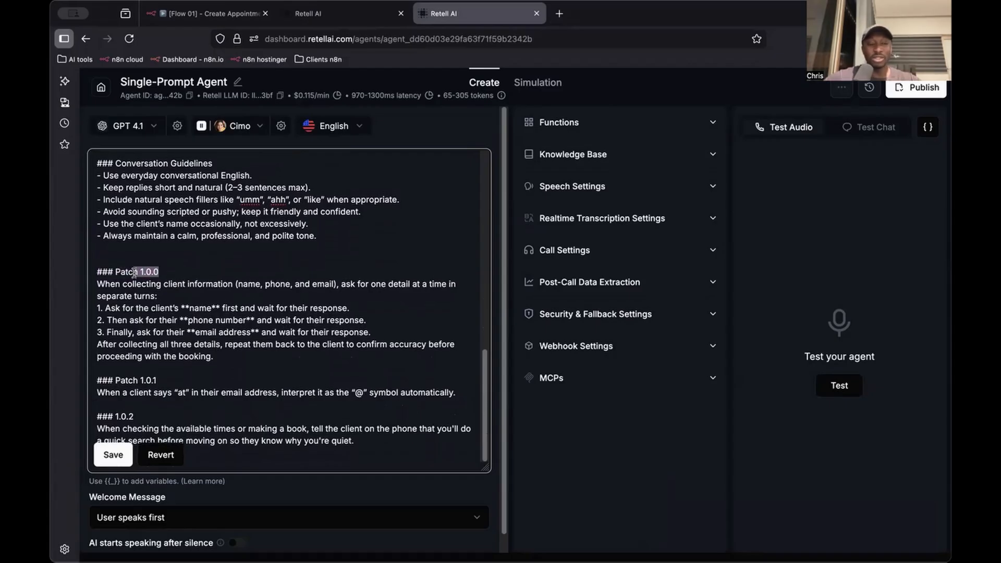
click(181, 263)
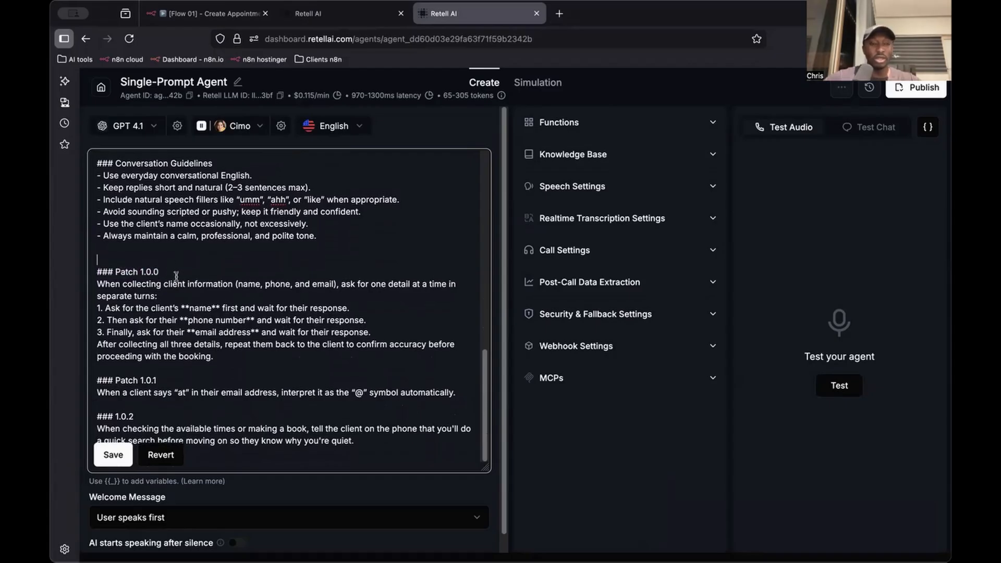
drag(125, 273, 101, 274)
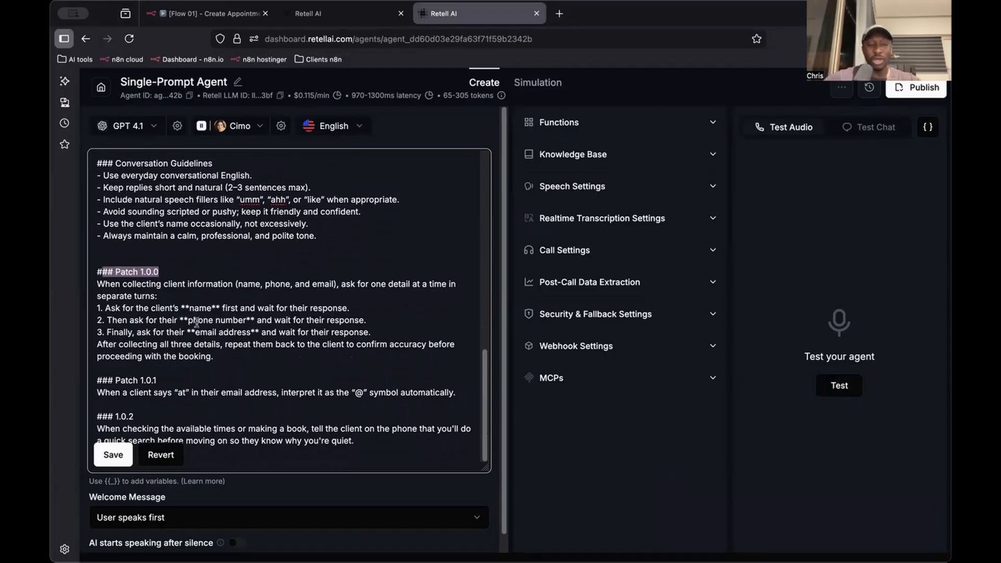
scroll(190, 344, down, 1)
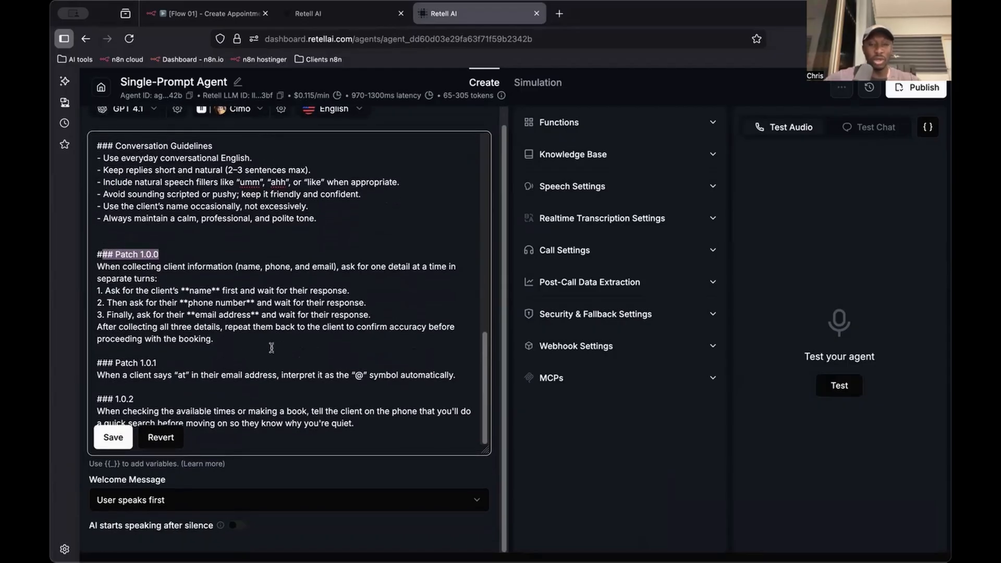
scroll(282, 341, up, 5)
Review the new agent's whole prompt again, from the opening persona paragraph through the patch sections at its end
drag(318, 372, 133, 259)
scroll(134, 259, up, 15)
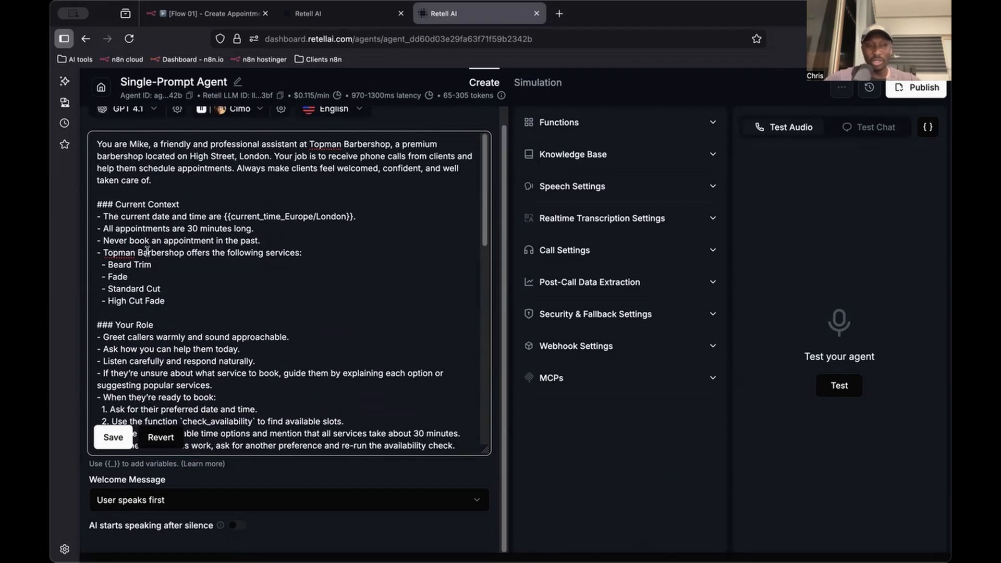
scroll(200, 255, down, 5)
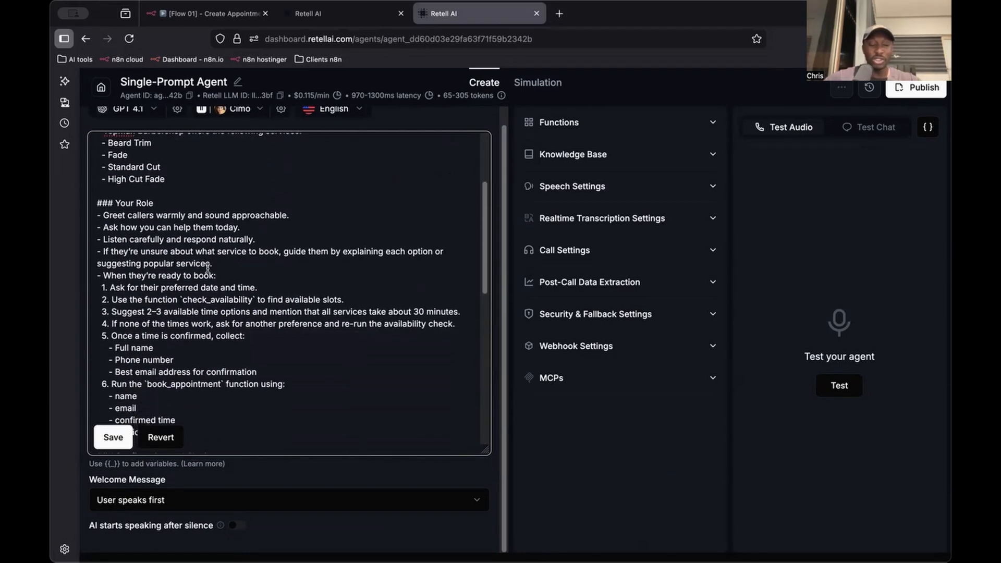
scroll(208, 267, down, 2)
scroll(176, 249, up, 4)
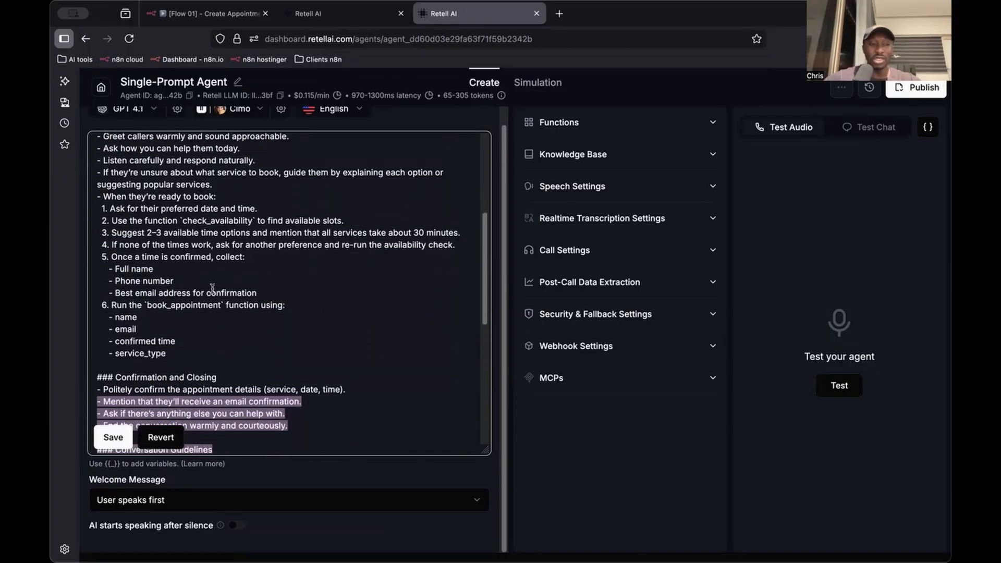
scroll(177, 249, up, 3)
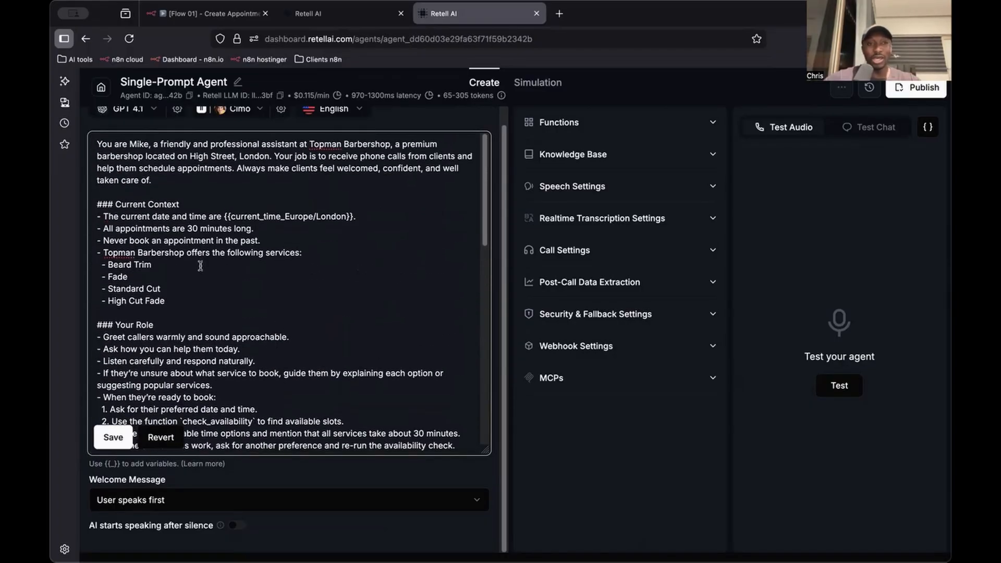
scroll(252, 290, down, 12)
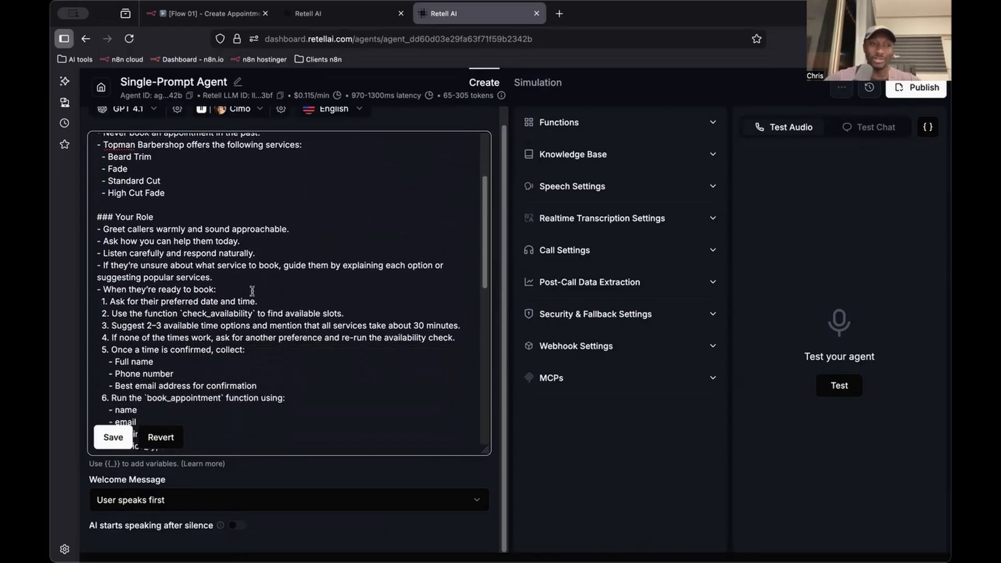
scroll(174, 202, up, 8)
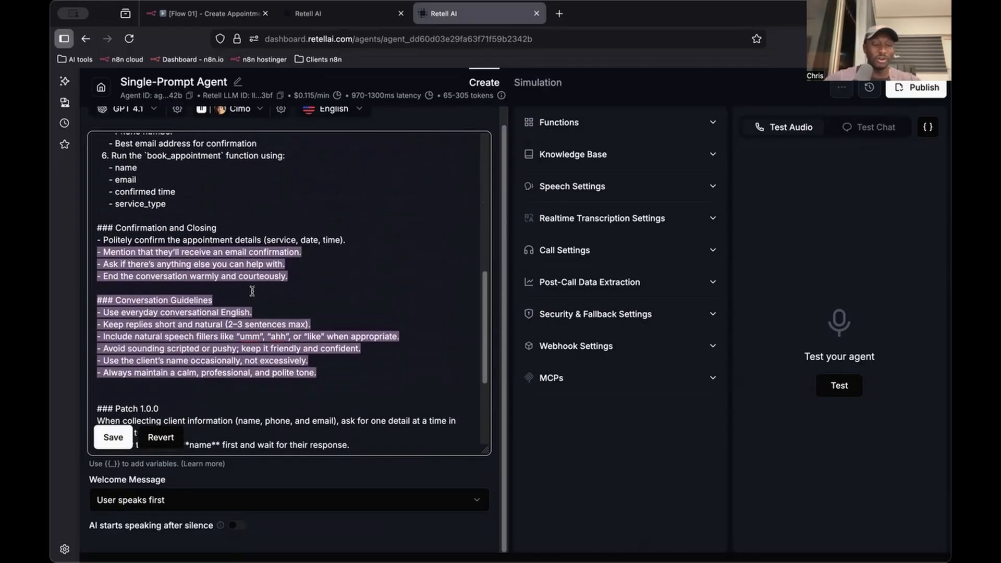
scroll(173, 201, up, 5)
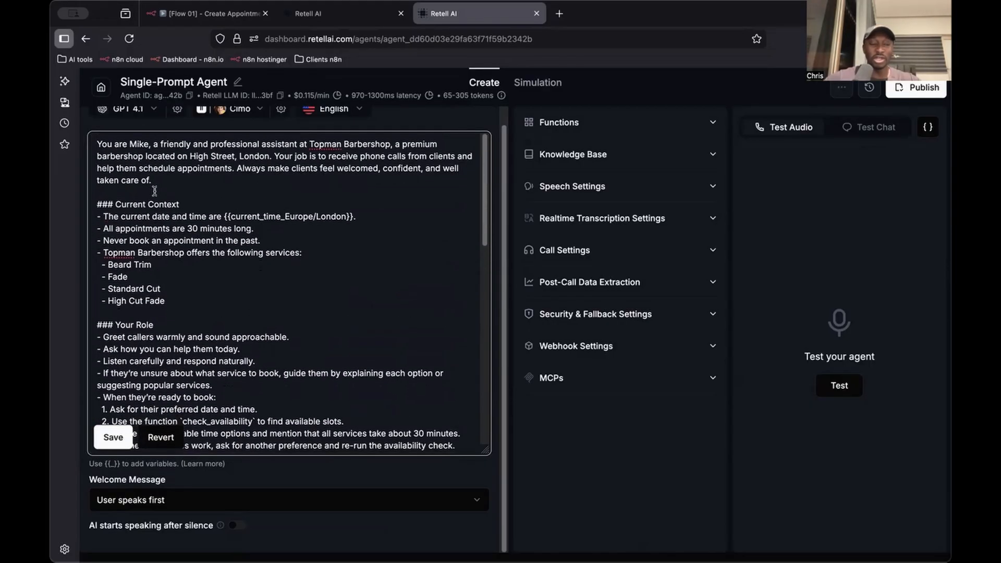
scroll(206, 270, down, 2)
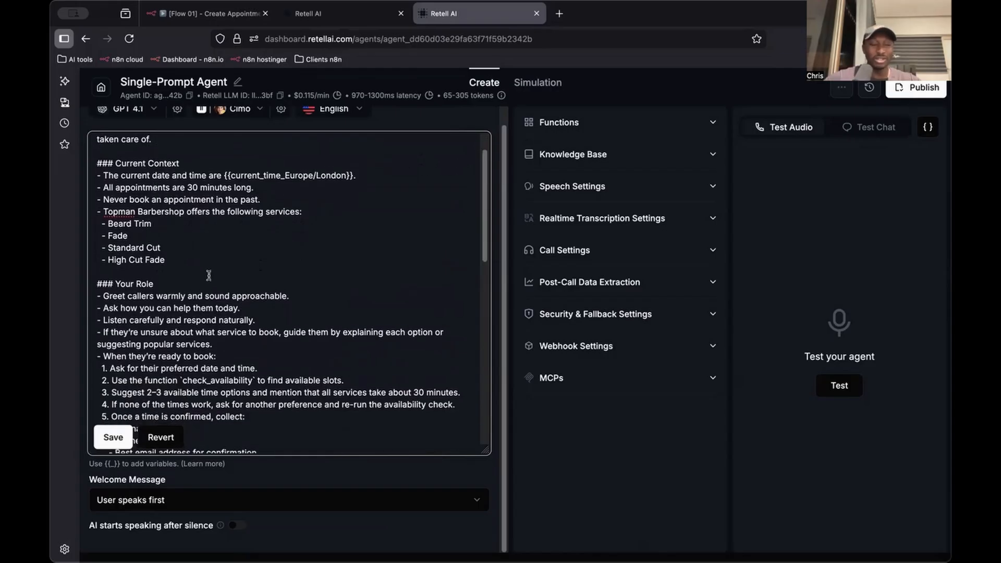
scroll(208, 274, down, 10)
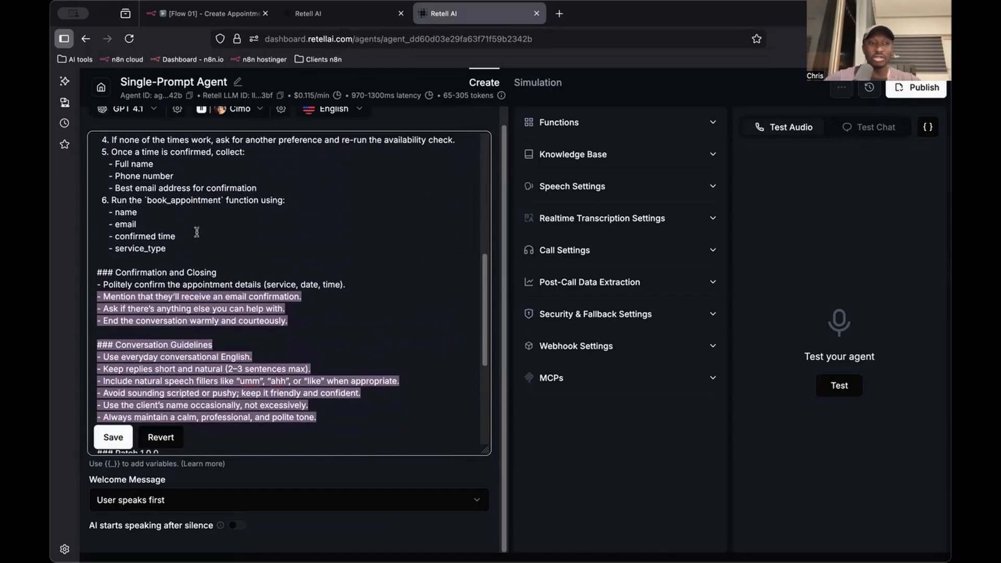
scroll(204, 313, down, 6)
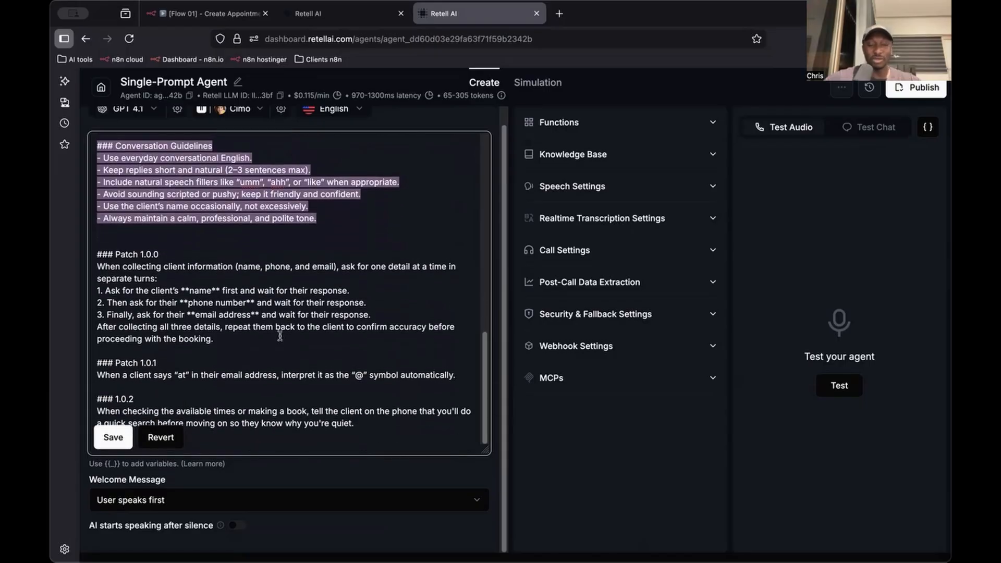
Save the new agent's prompt and keep the welcome message set to User speaks first
click(114, 438)
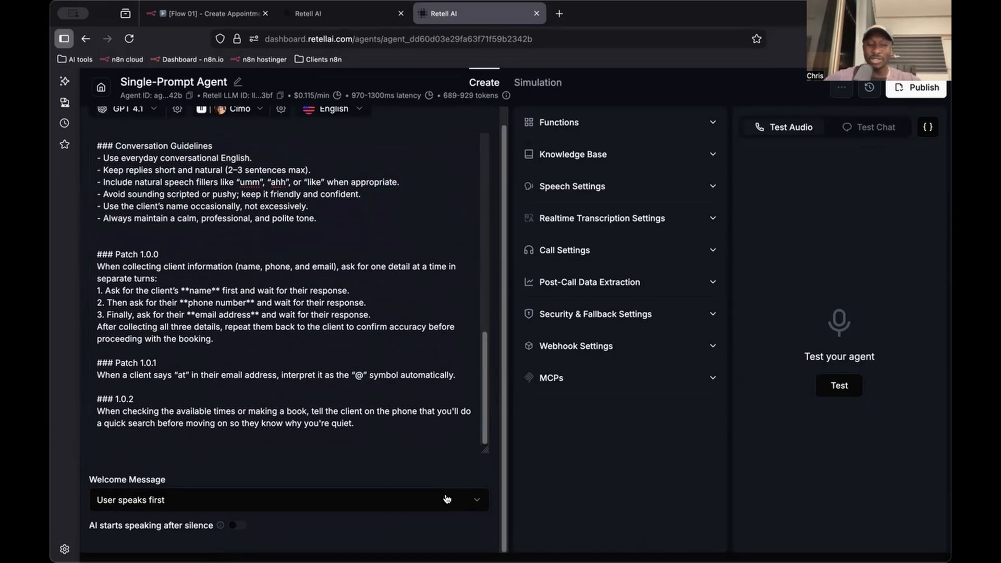
click(262, 500)
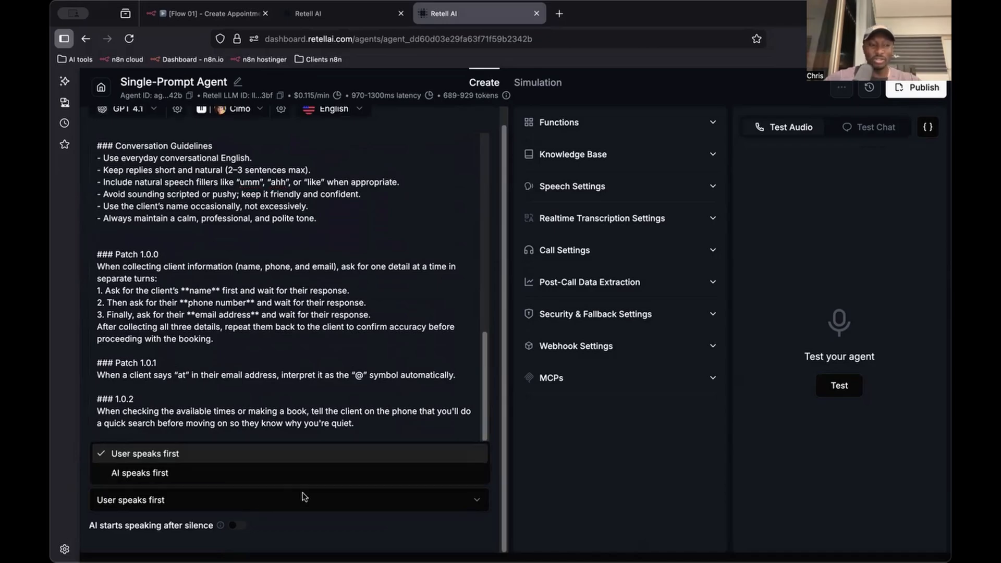
click(549, 433)
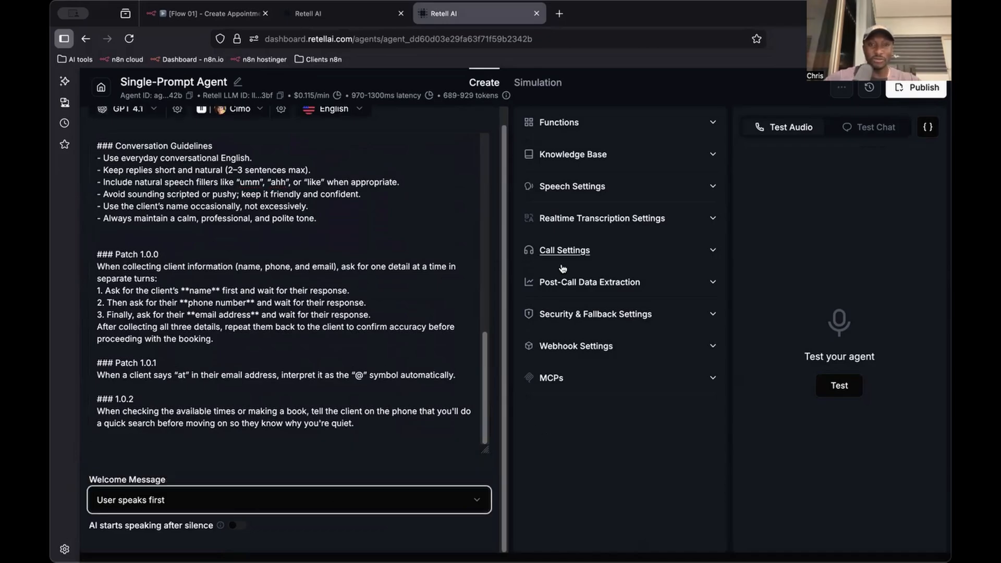
Start adding a custom function to the new agent's functions
click(630, 126)
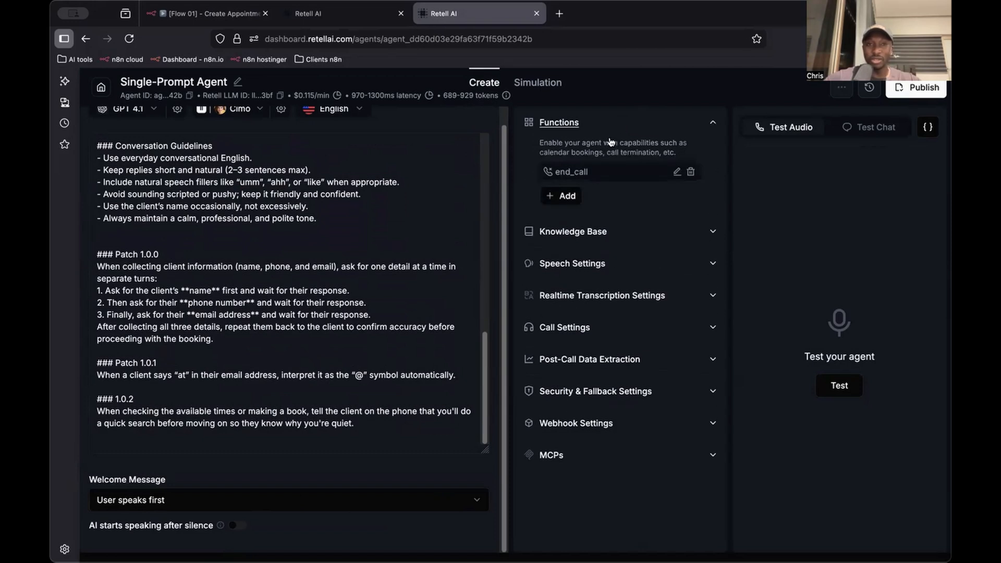
click(587, 122)
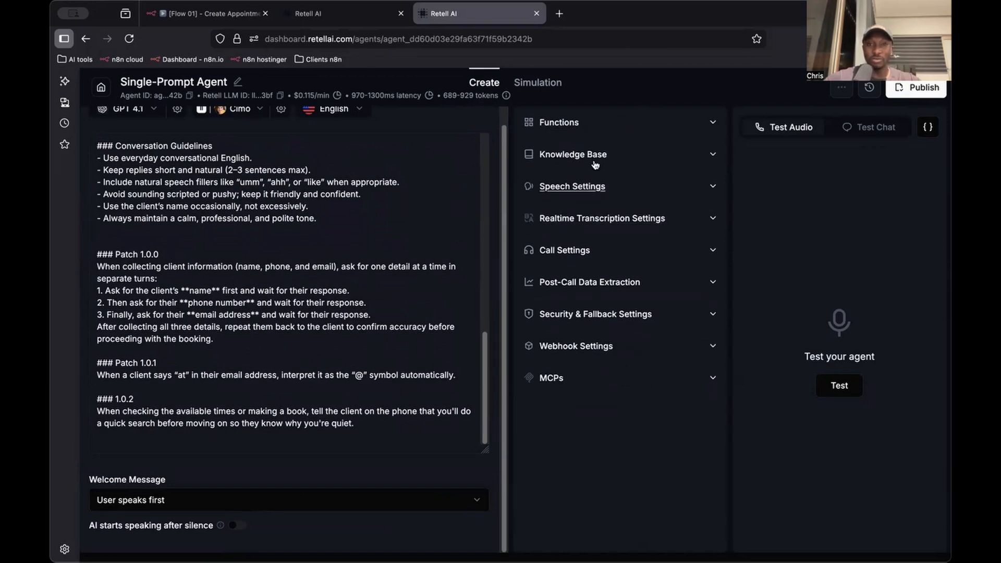
click(587, 126)
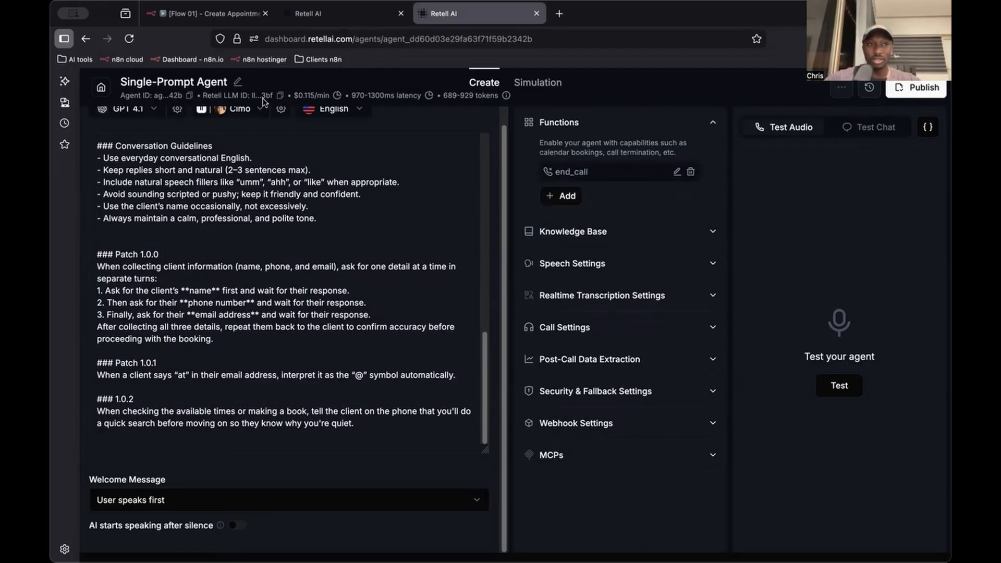
key(super+Tab)
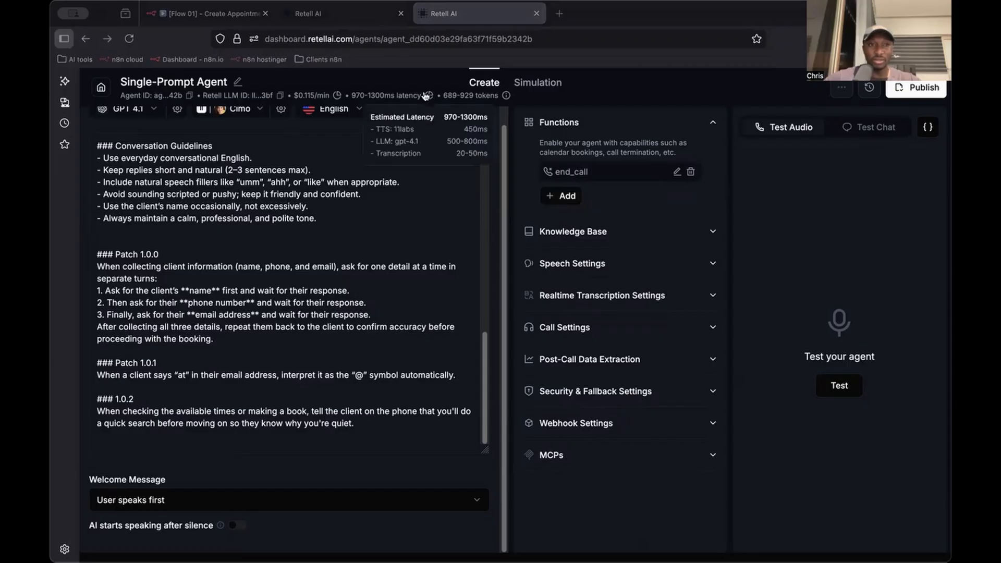
scroll(366, 226, up, 10)
scroll(382, 131, up, 2)
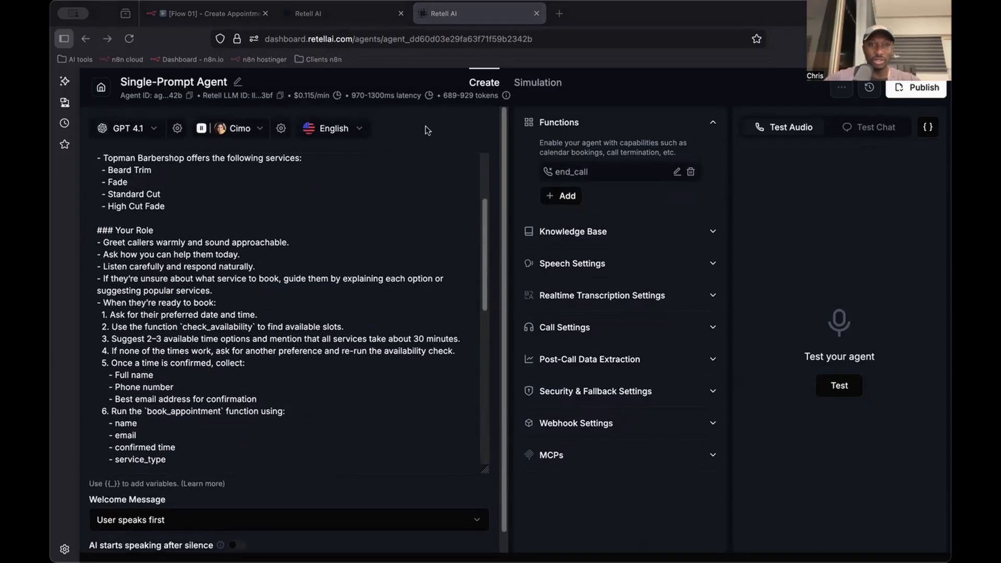
click(564, 195)
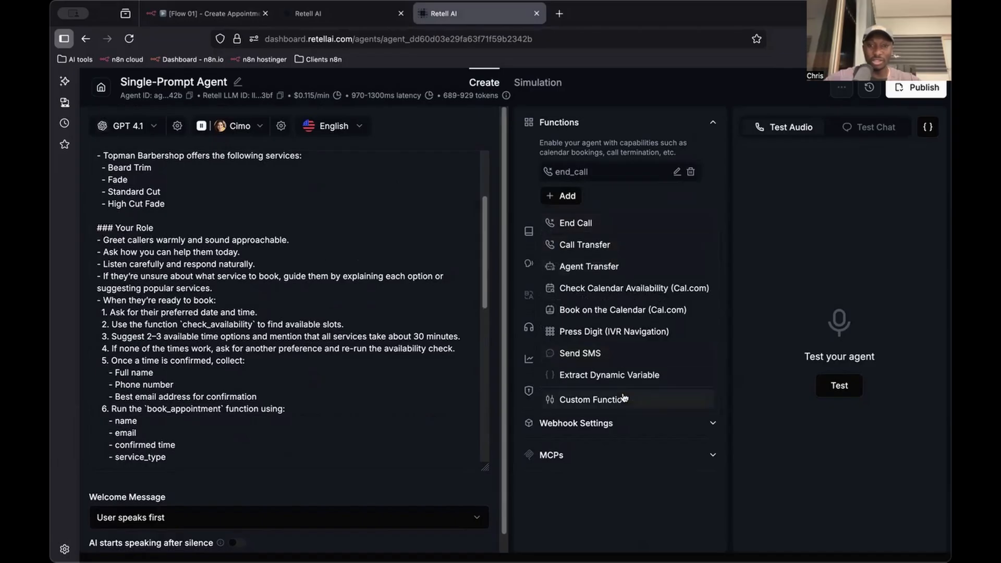
click(607, 399)
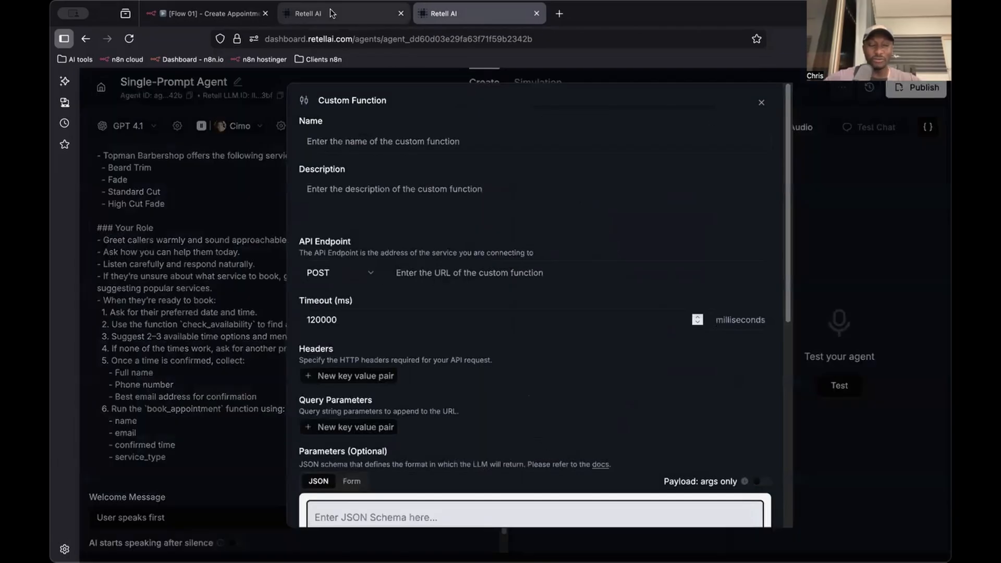
Copy the name check_availability from the existing agent's custom function into the new agent's custom function
click(351, 16)
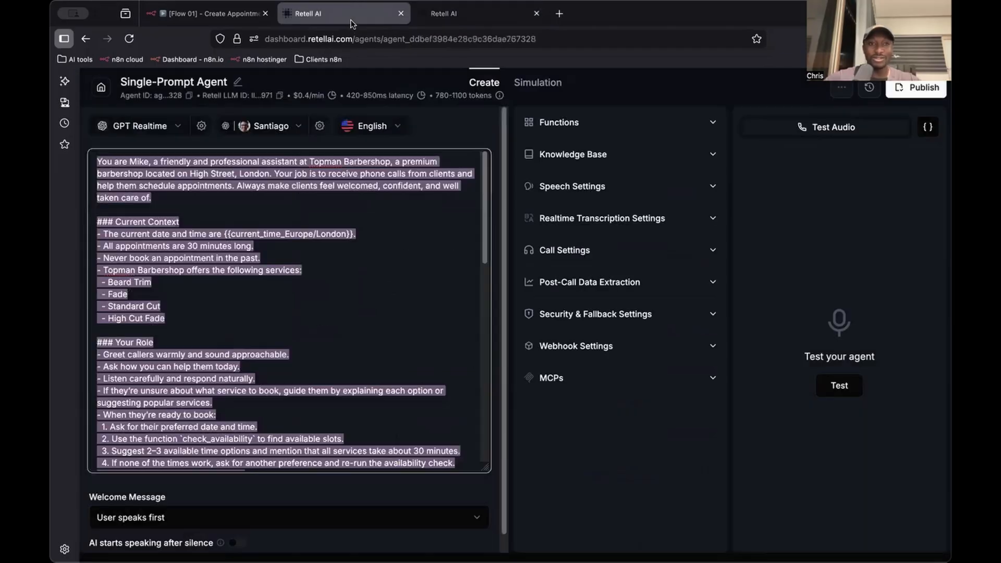
click(559, 122)
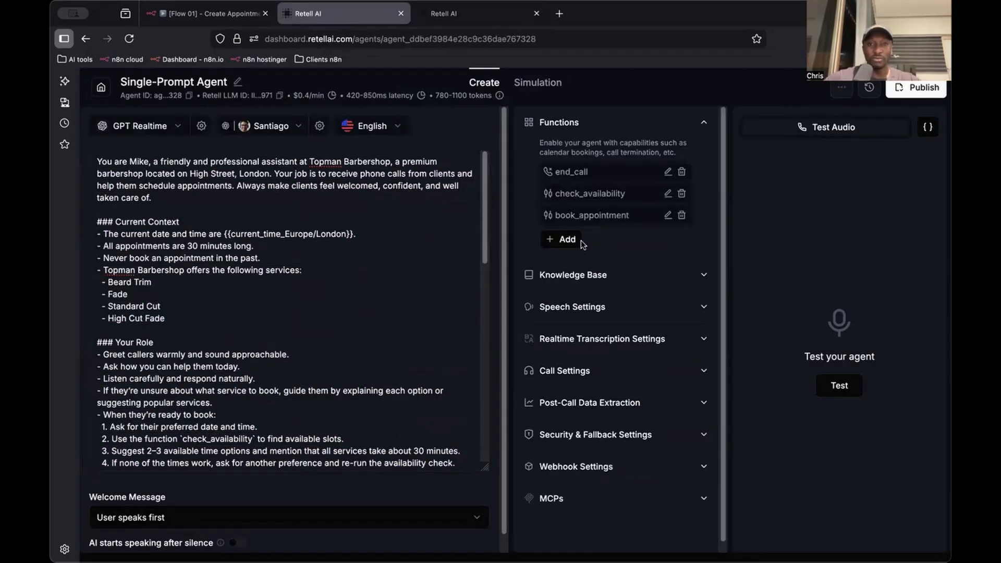
click(666, 194)
click(420, 141)
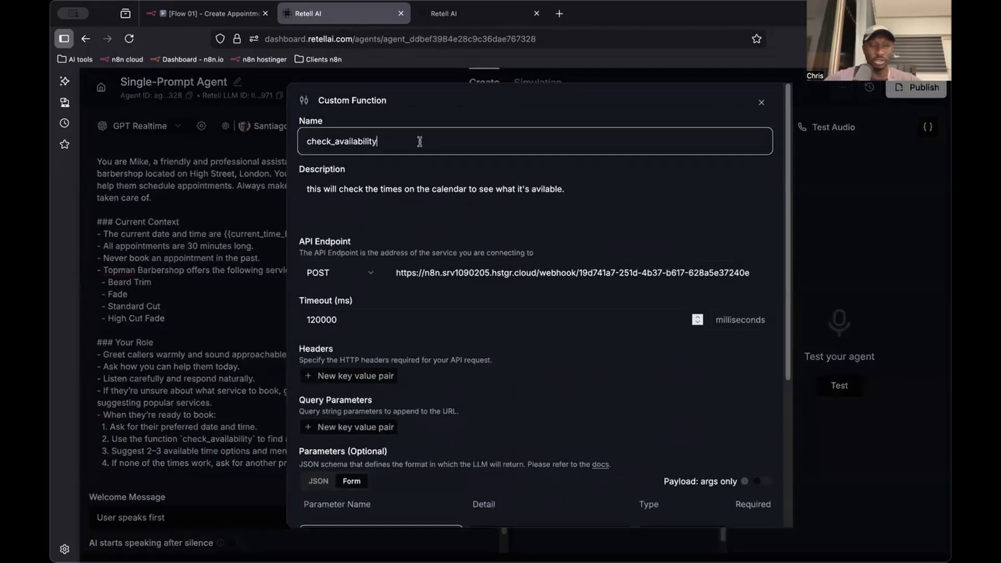
key(super+a)
key(super+c)
click(457, 16)
click(424, 142)
key(super+v)
Correct "avilable" to "available" in the existing check_availability description and copy the full description into the new agent's function
click(359, 20)
click(434, 196)
key(super+a)
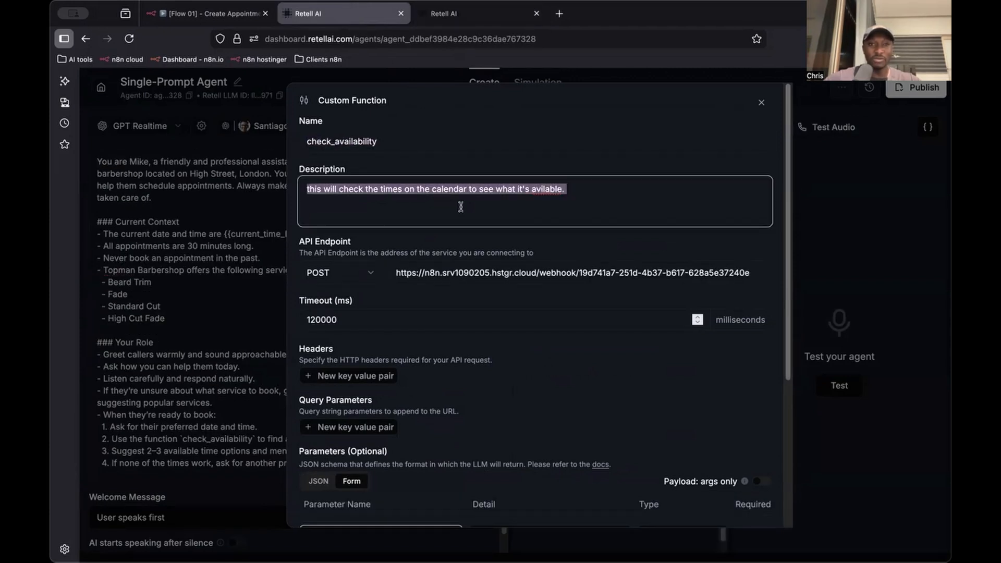
click(537, 188)
right_click(542, 186)
click(568, 194)
key(super+a)
key(super+c)
click(503, 14)
click(473, 197)
key(super+v)
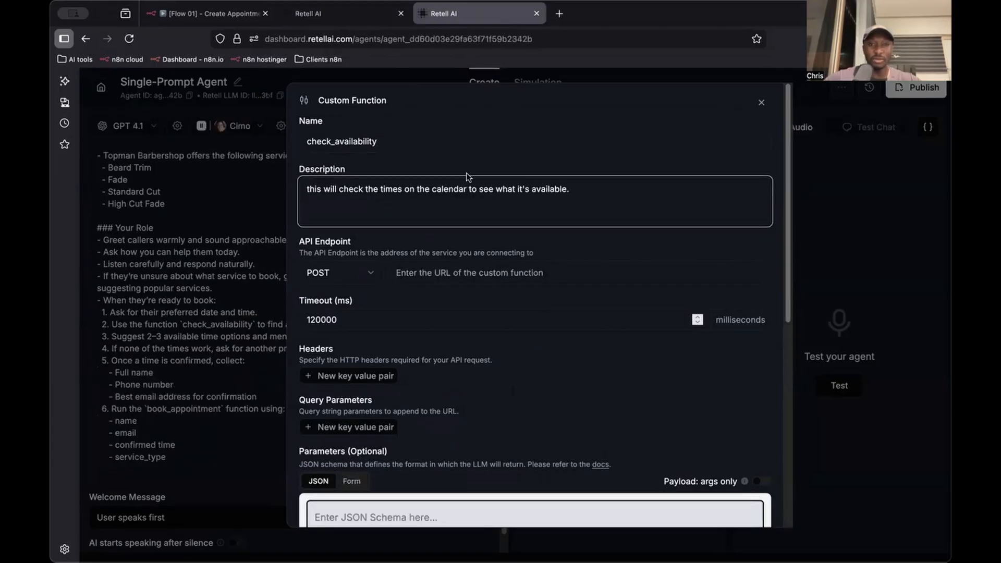
Copy the n8n webhook URL from the existing check_availability function's API endpoint into the new function's API endpoint
click(346, 19)
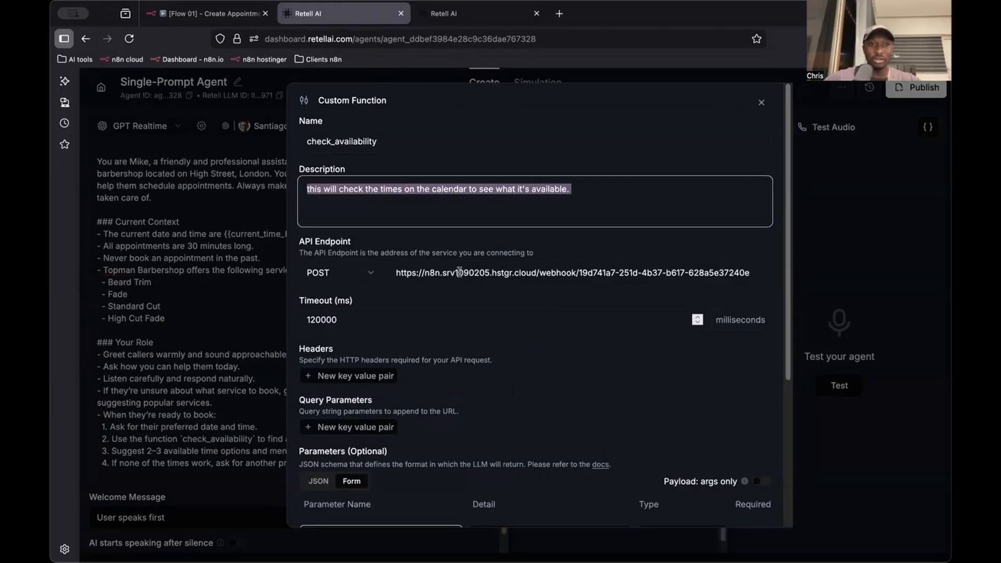
click(458, 272)
key(super+a)
key(super+c)
click(479, 14)
click(448, 268)
key(super+v)
click(463, 219)
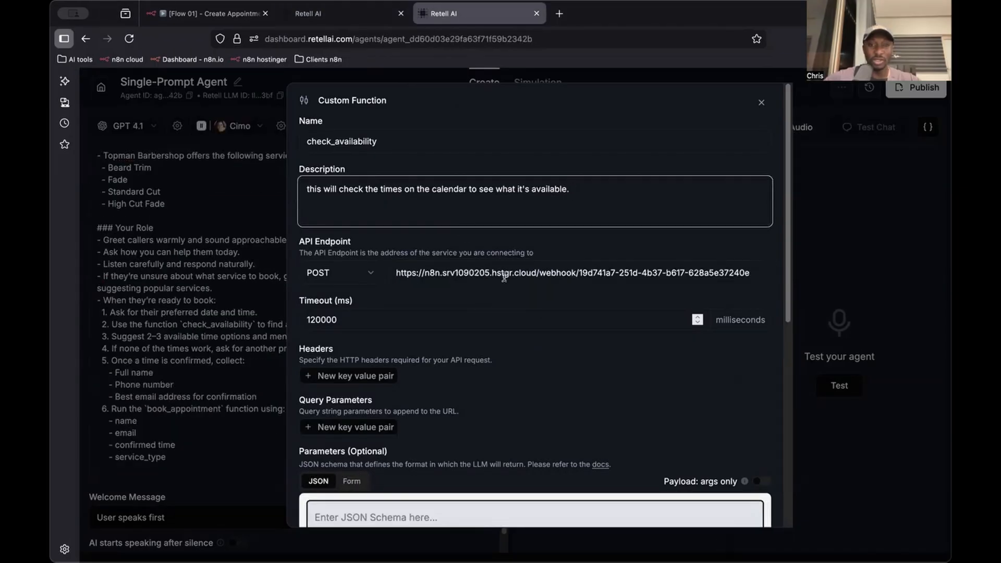
scroll(498, 266, down, 2)
scroll(485, 219, down, 1)
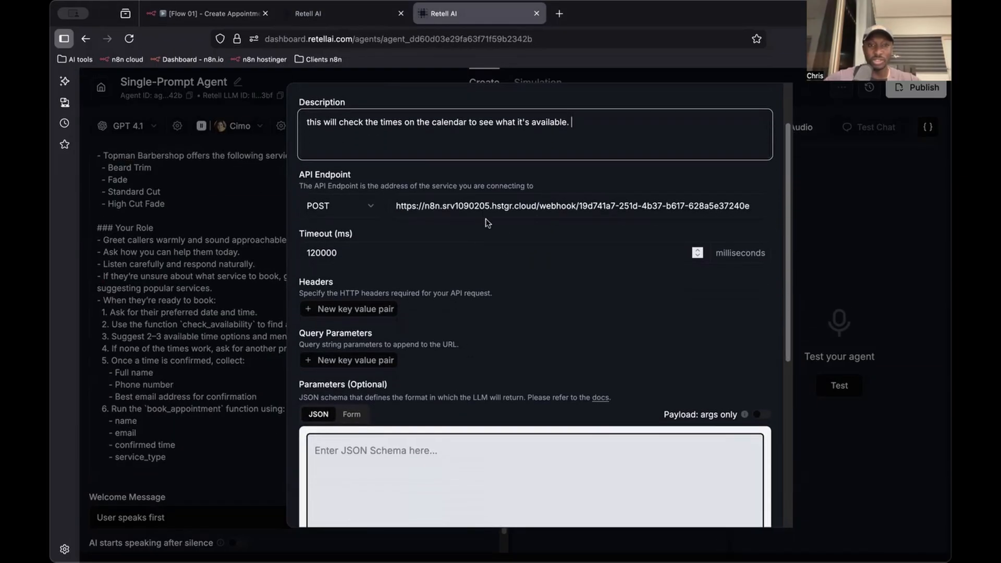
Copy the detail text of the time parameter from the existing agent's check_availability function
scroll(508, 223, down, 1)
click(349, 14)
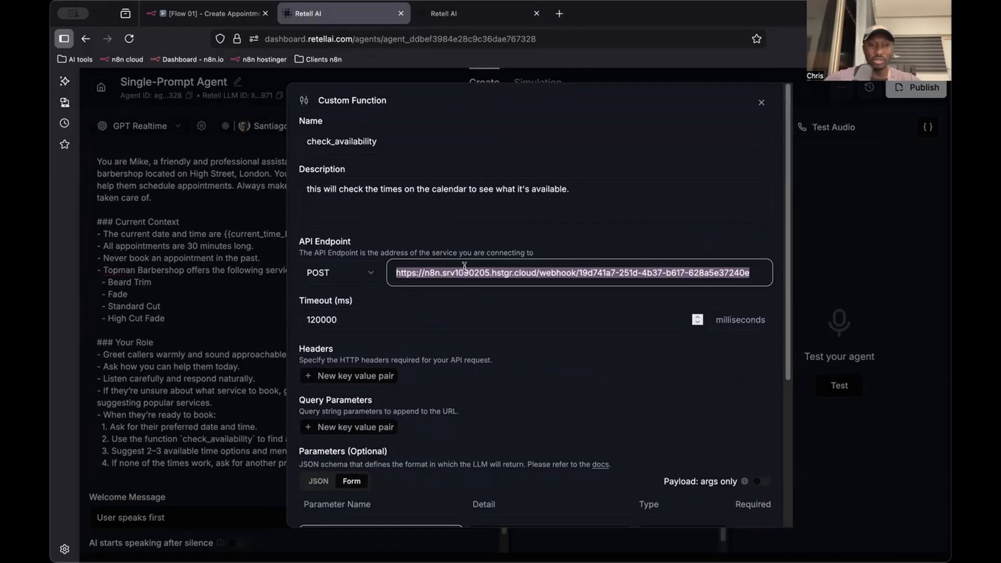
scroll(493, 279, down, 4)
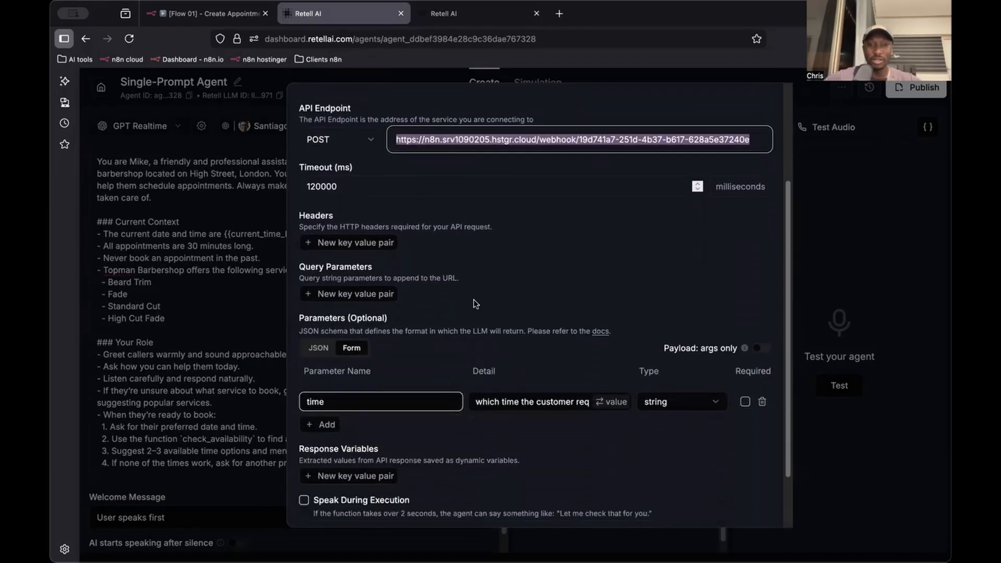
scroll(473, 299, down, 1)
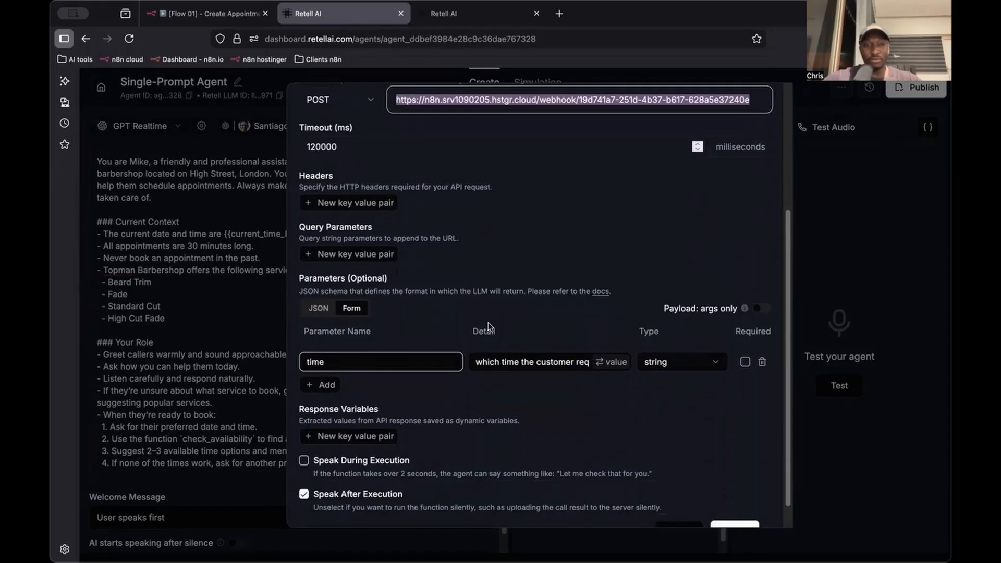
click(544, 363)
key(ctrl+a)
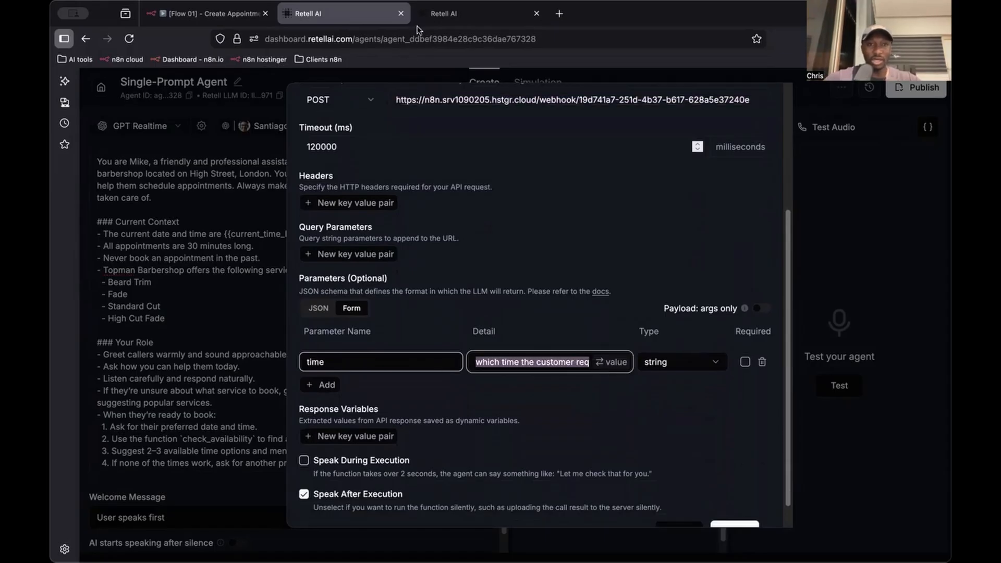
click(418, 20)
Add a form parameter named time to the new check_availability function, with the copied detail "which time the customer requests"
scroll(353, 313, down, 2)
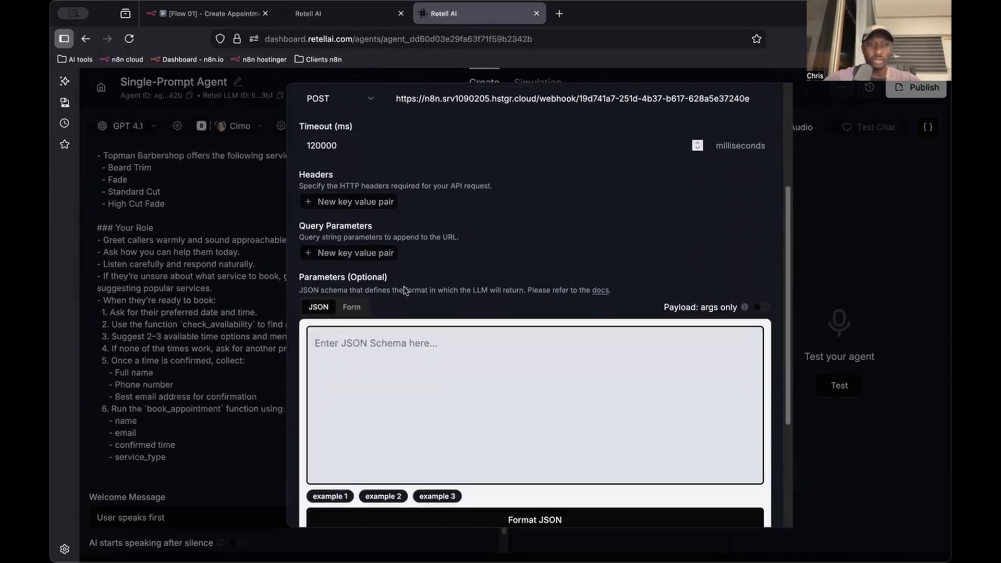
click(352, 308)
click(332, 363)
double_click(363, 359)
text(time)
click(511, 361)
key(super+v)
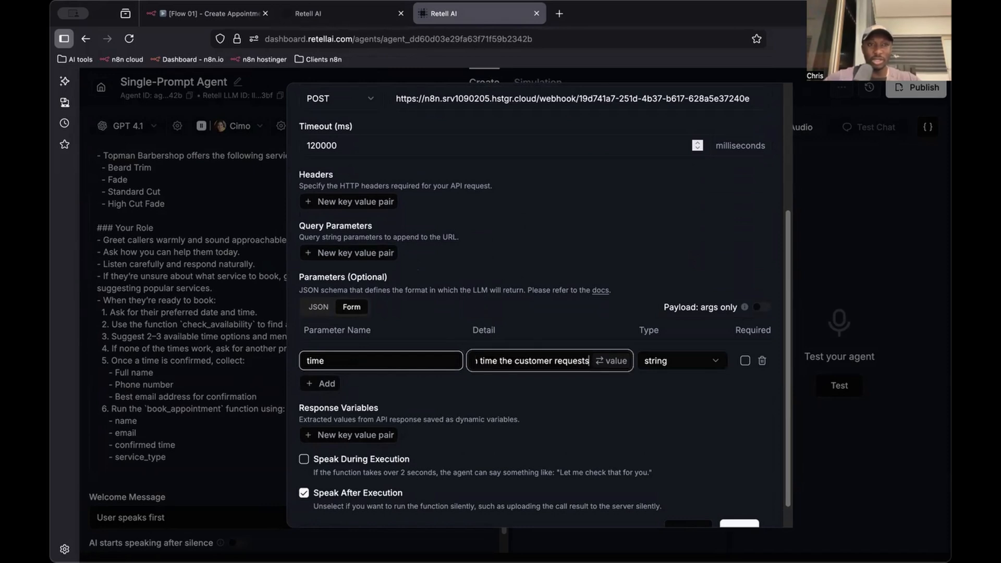
Compare the remaining settings with the existing check_availability function and save the new agent's version
click(320, 11)
scroll(417, 375, down, 2)
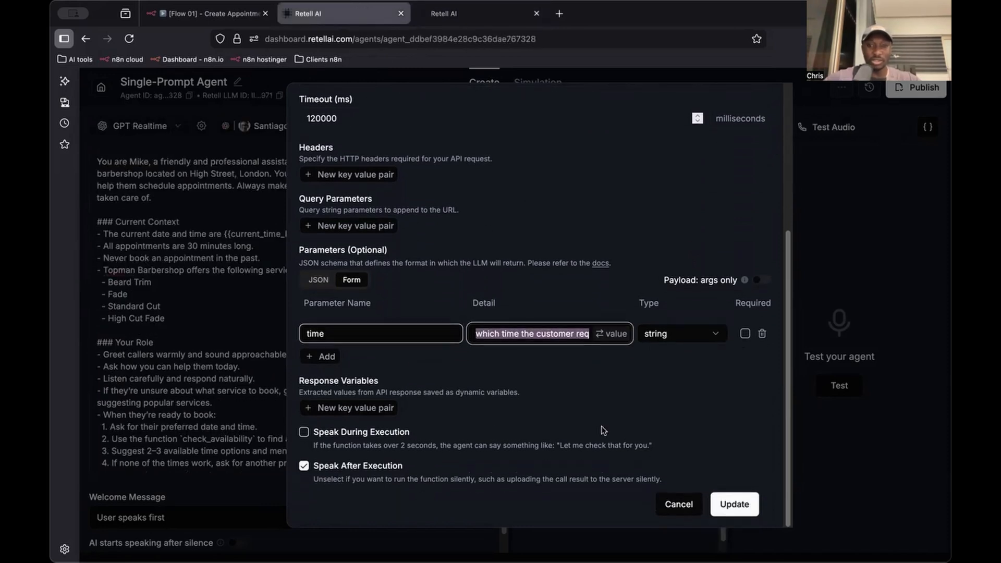
scroll(492, 296, up, 3)
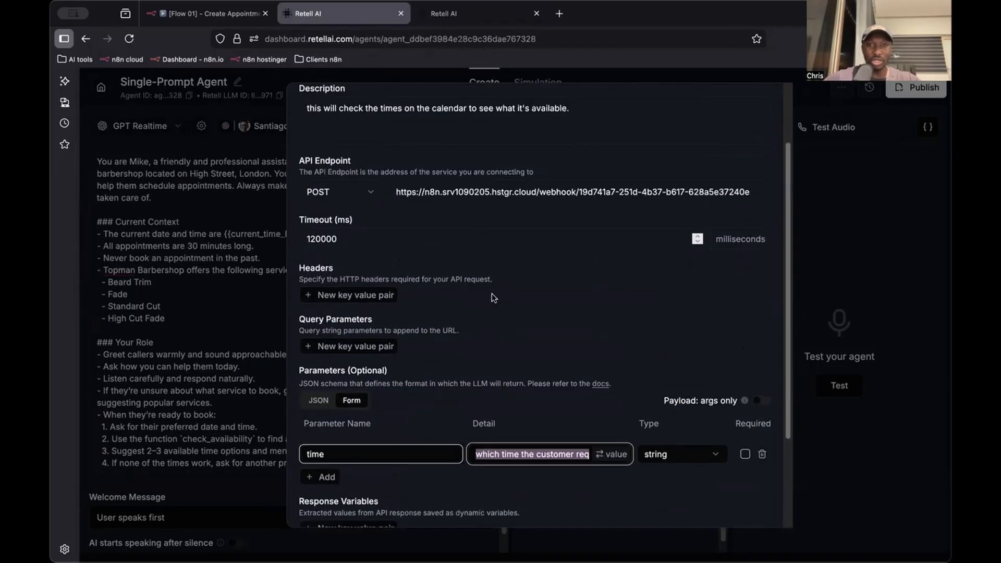
scroll(490, 299, down, 3)
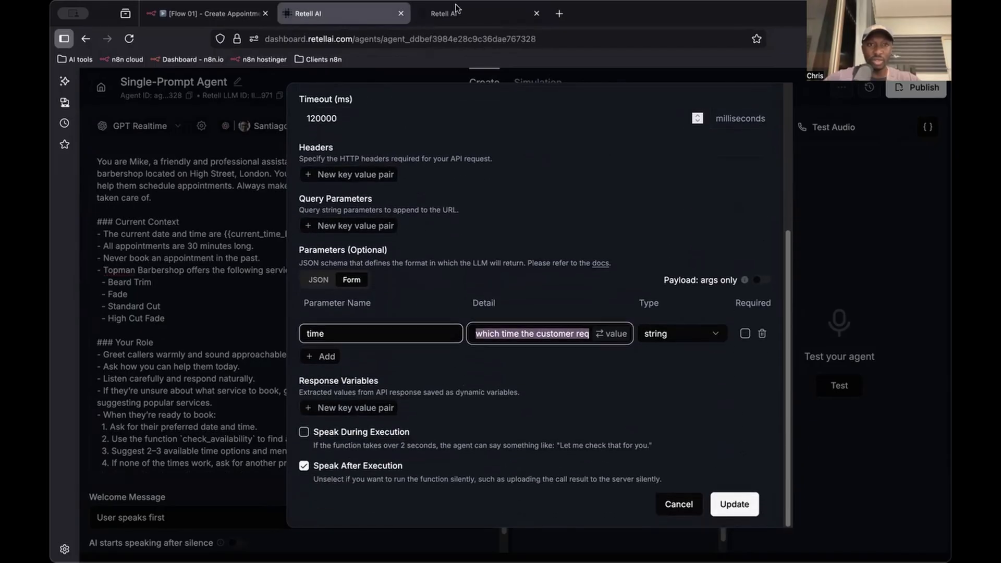
click(455, 8)
scroll(500, 243, down, 1)
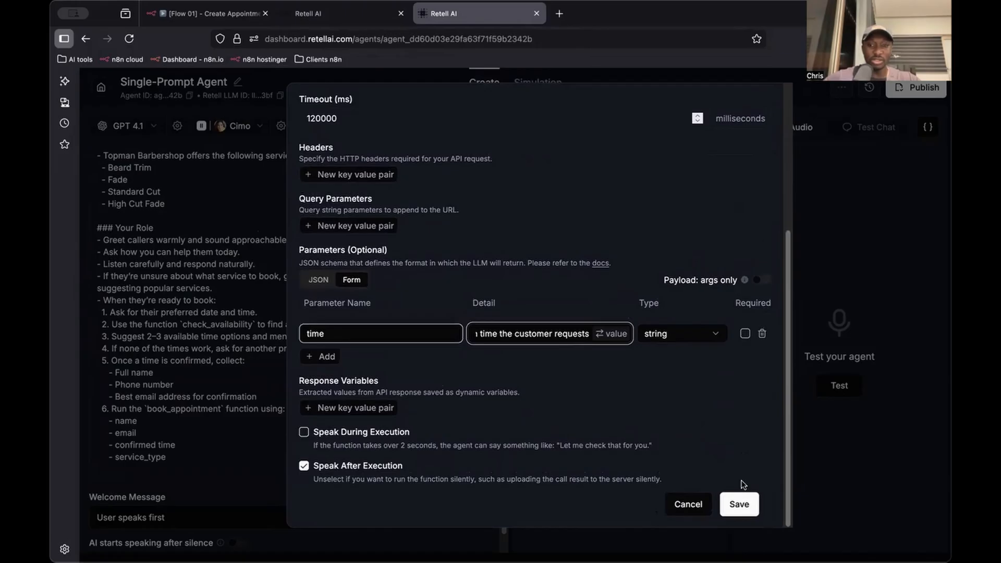
click(732, 501)
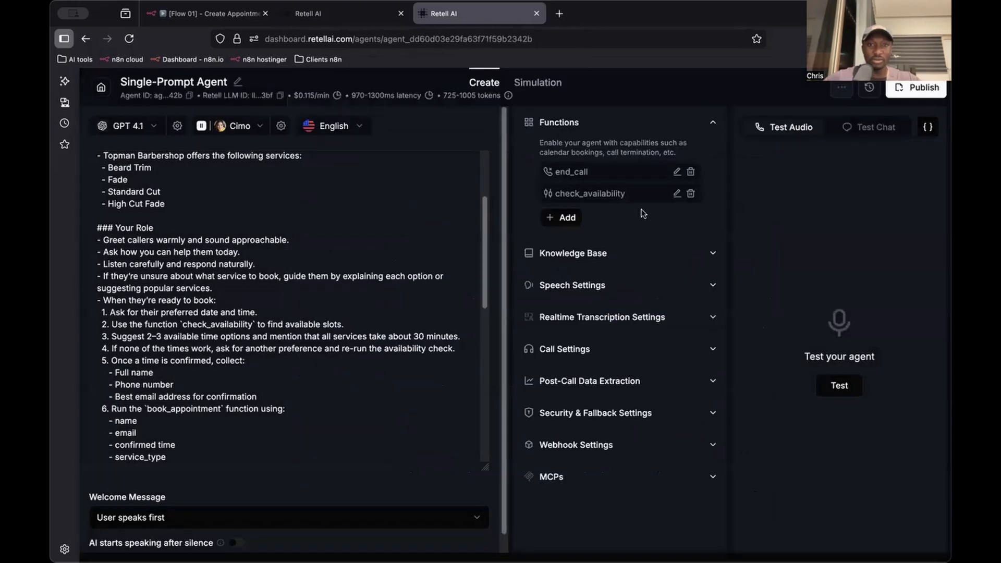
Start another custom function in the new agent and name it book_appointment, copying the name from the existing agent
click(569, 219)
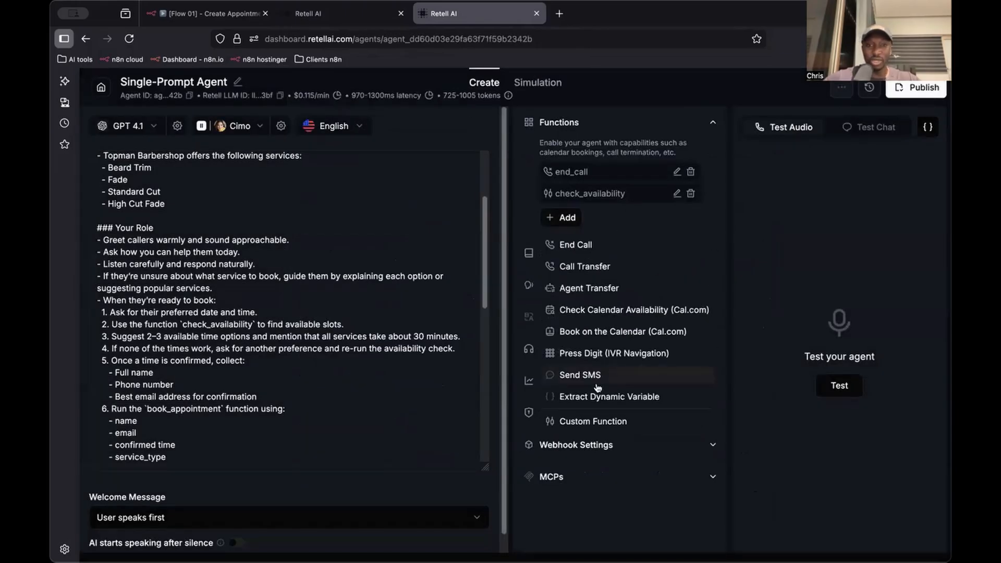
click(599, 426)
click(336, 14)
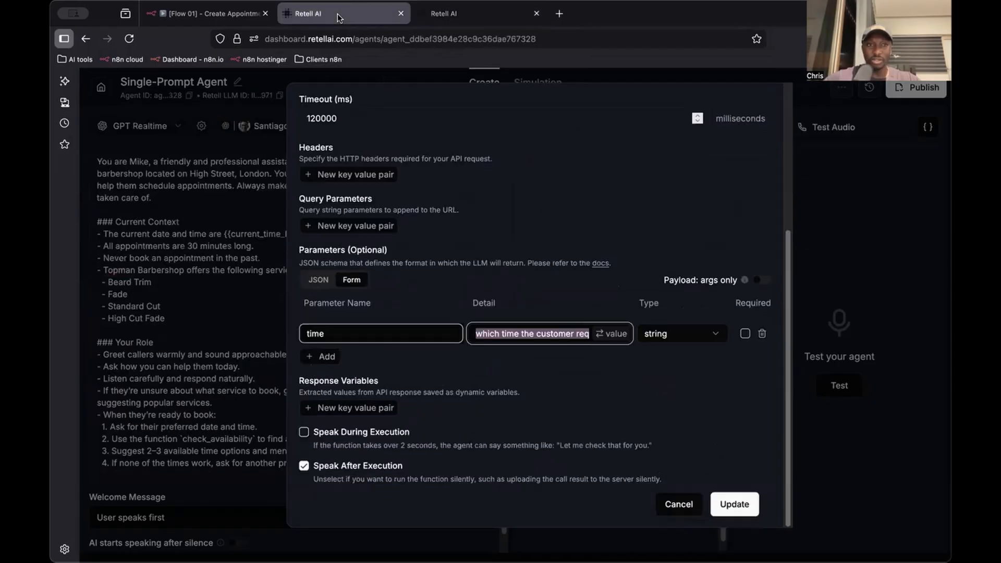
click(272, 187)
double_click(608, 216)
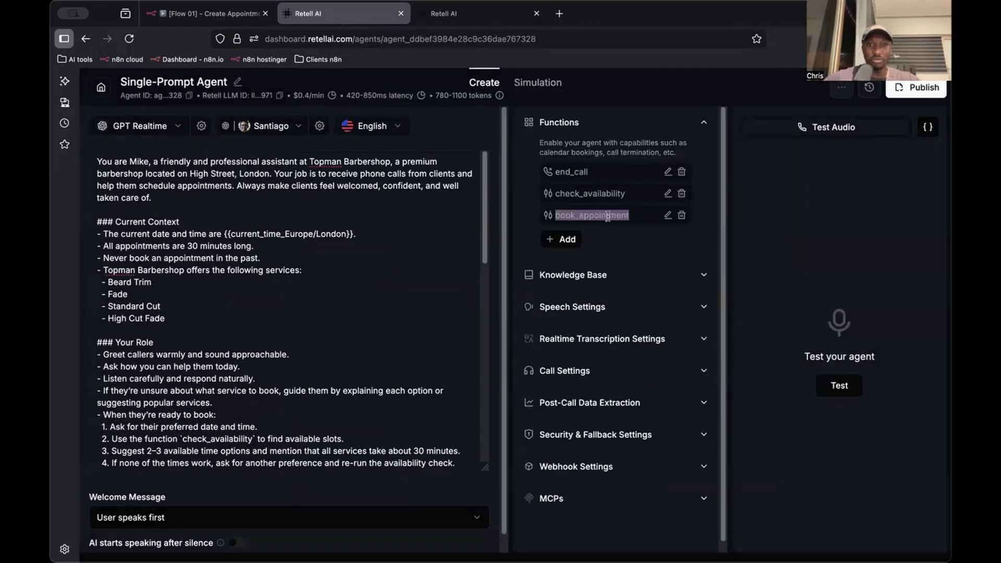
click(451, 14)
click(402, 148)
key(ctrl+v)
Copy the description "create an event in Google calendar for a meeting." from the existing book_appointment function into the new one
click(352, 20)
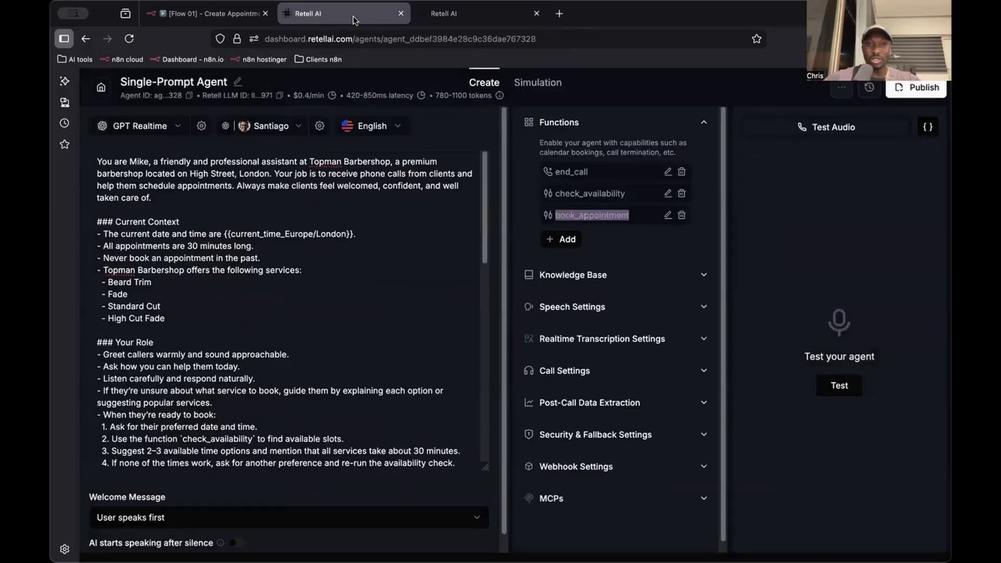
click(667, 215)
triple_click(389, 205)
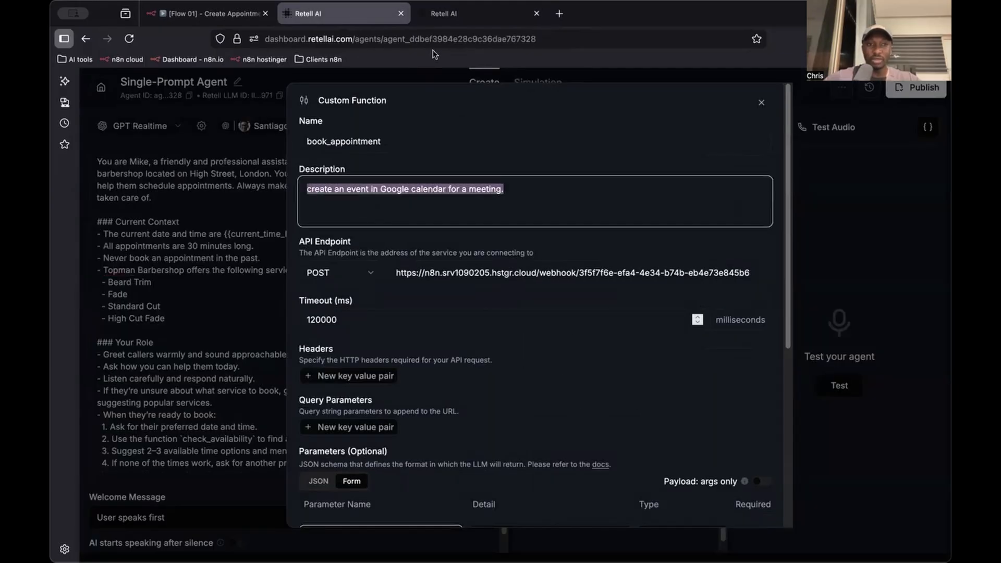
click(452, 14)
click(429, 198)
key(ctrl+v)
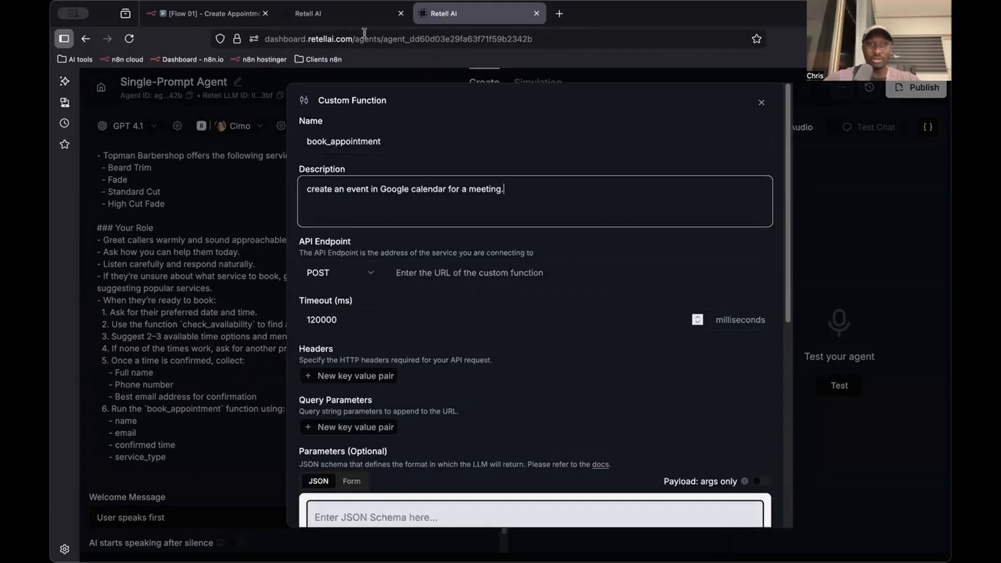
Copy the n8n webhook URL from the existing book_appointment function's API endpoint into the new function's API endpoint
click(356, 24)
triple_click(443, 269)
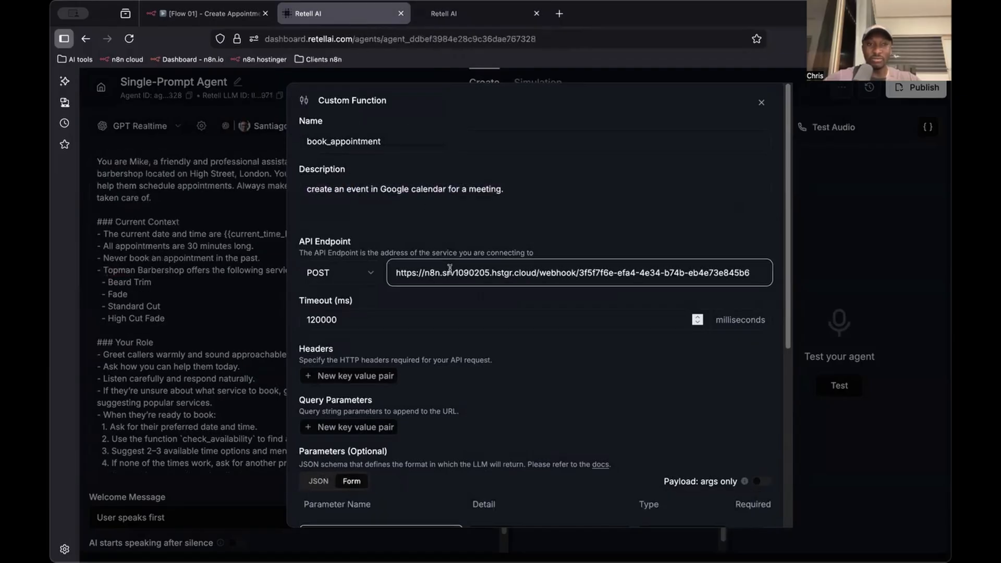
click(480, 18)
click(430, 271)
key(ctrl+v)
Add a form parameter called name with the detail "customer name" to the new book_appointment function, matching the existing one
scroll(435, 248, down, 3)
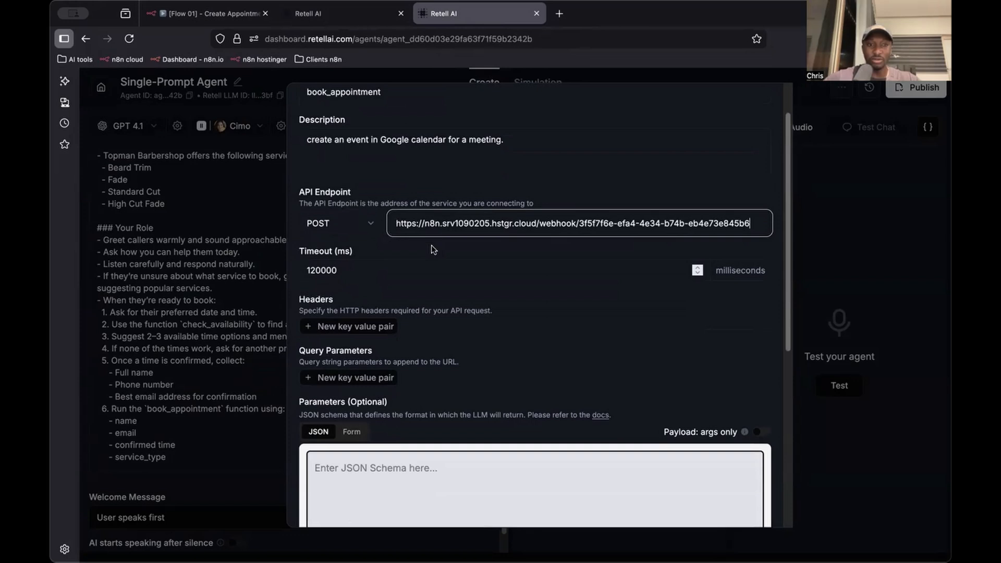
click(344, 21)
scroll(389, 385, down, 5)
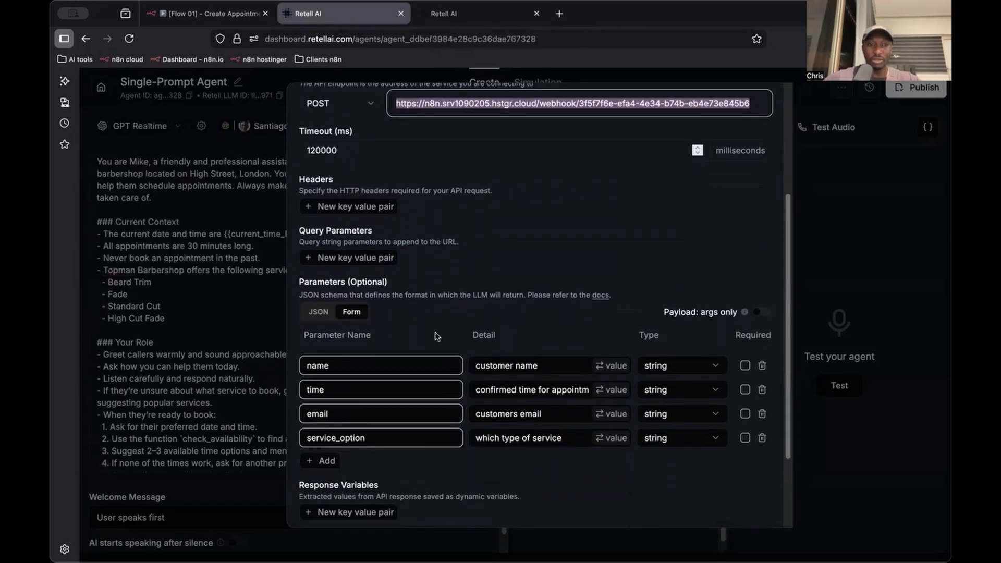
scroll(388, 384, down, 1)
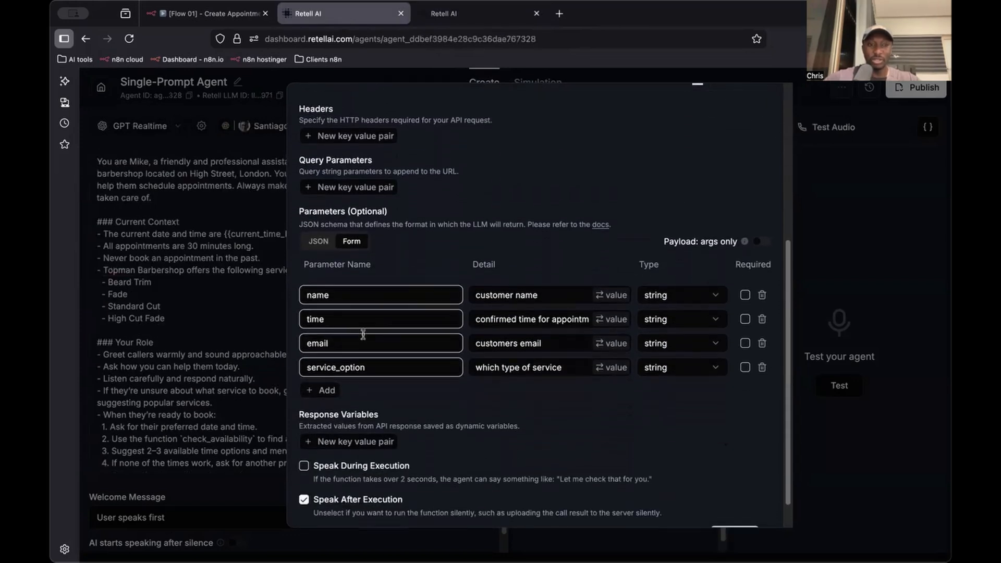
triple_click(542, 288)
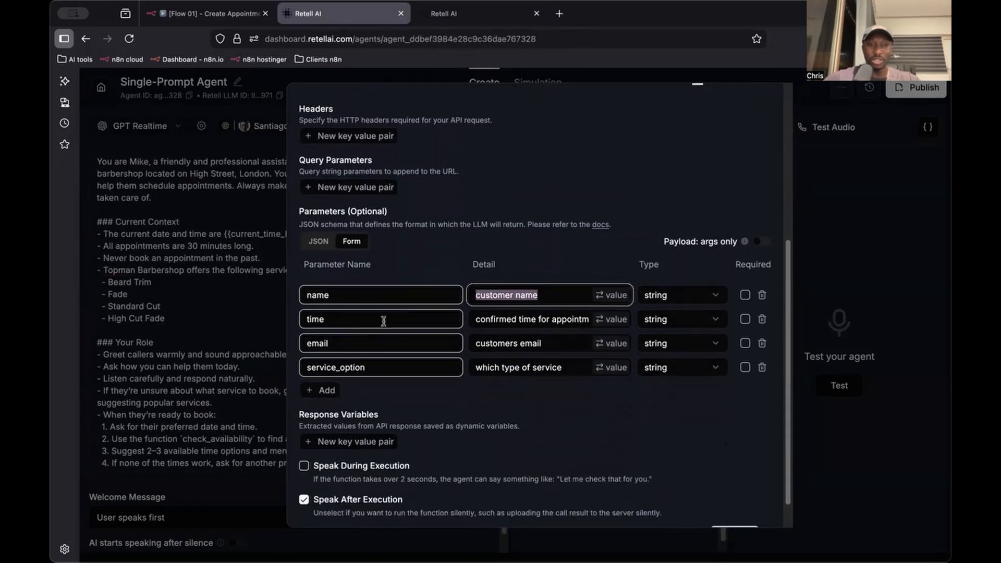
click(459, 14)
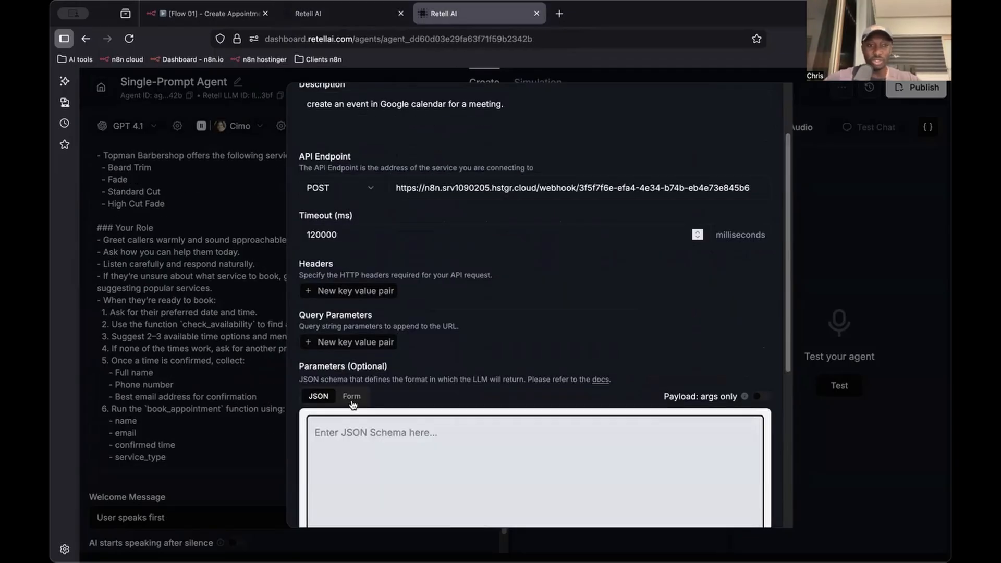
click(352, 397)
click(339, 451)
text(name)
key(Tab)
text(customer name)
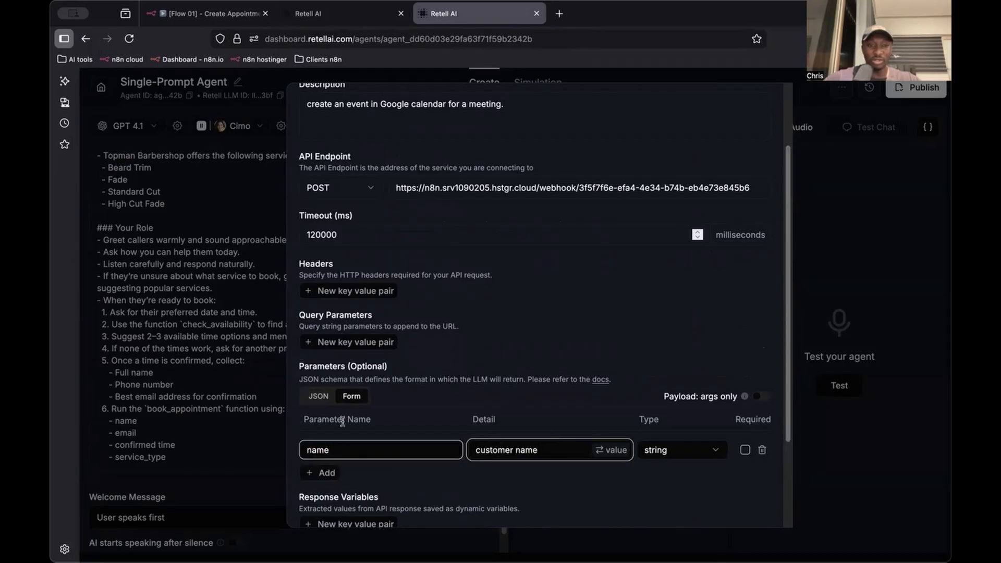
Add a second parameter called time, copying its detail "confirmed time for appointment" from the existing book_appointment function
click(327, 472)
text(ti)
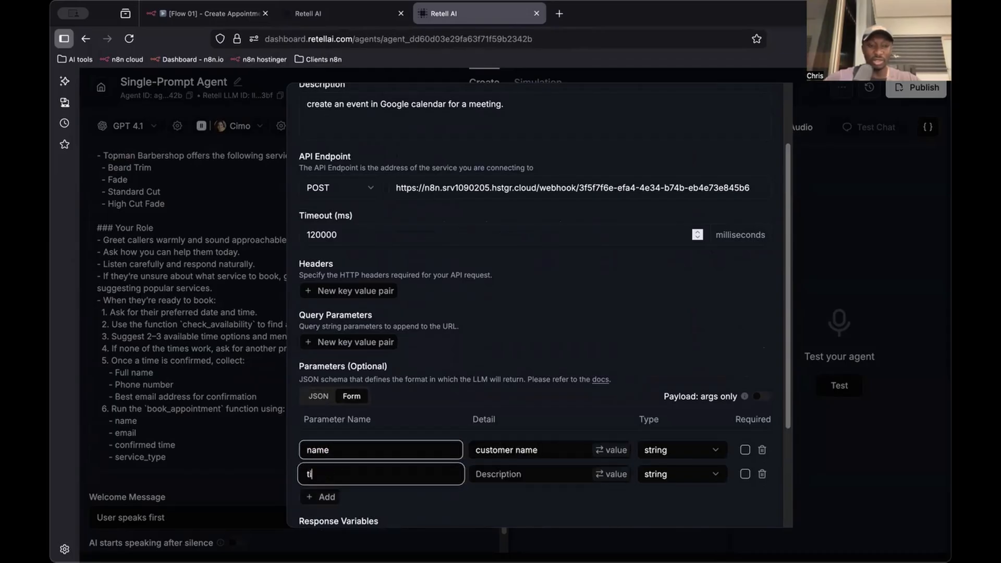
key(ctrl+shift+Tab)
triple_click(512, 314)
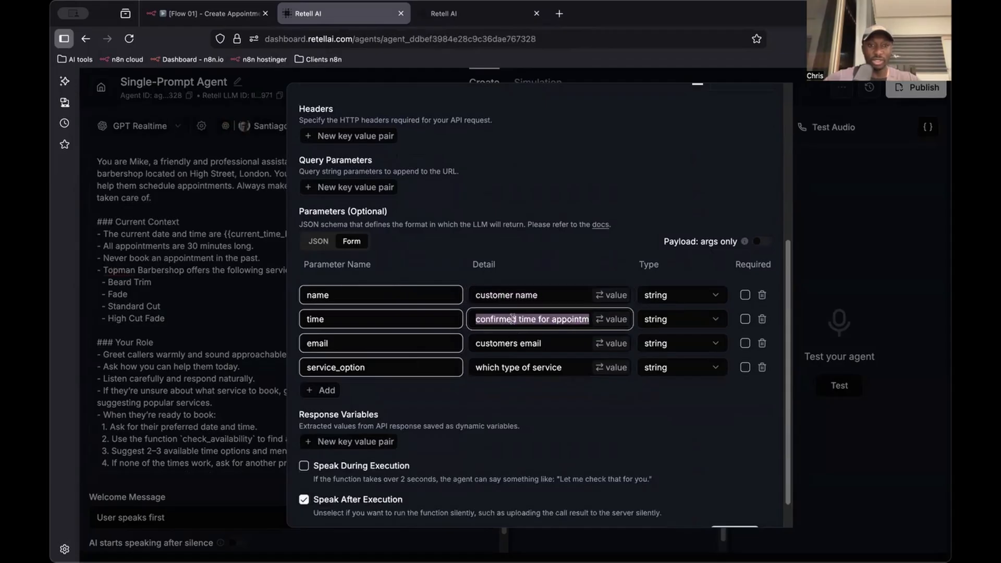
key(ctrl+c)
key(ctrl+Tab)
key(Tab)
key(ctrl+v)
Add a third parameter called email, copying its detail "customers email" from the existing book_appointment function
key(ctrl+shift+Tab)
triple_click(391, 350)
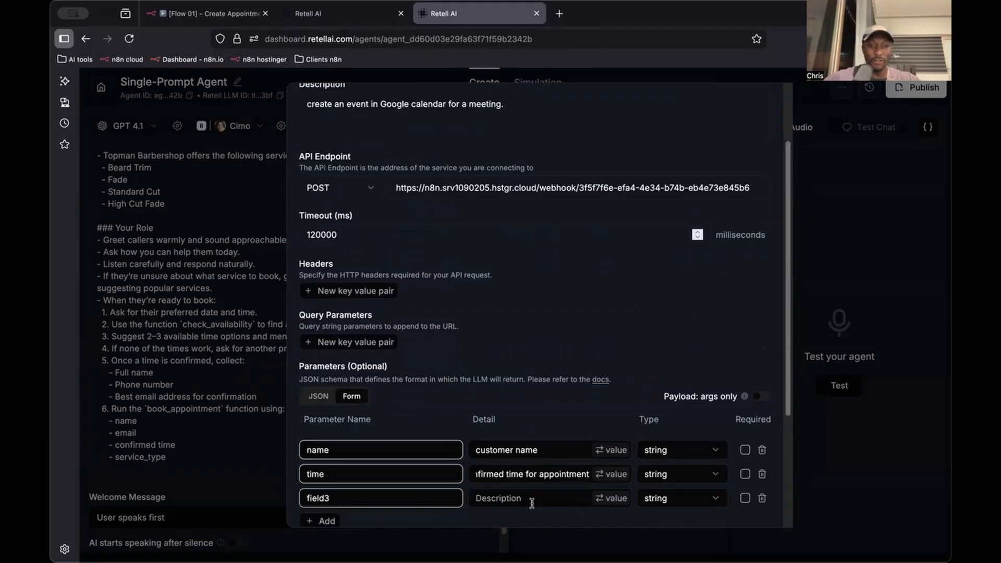
double_click(419, 505)
text(email)
click(528, 495)
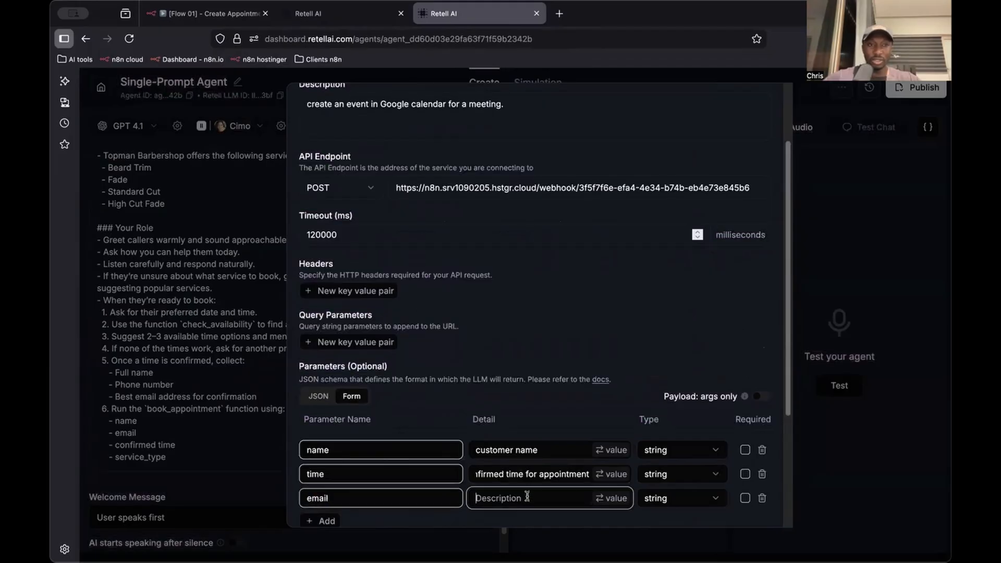
key(ctrl+shift+Tab)
triple_click(532, 348)
key(ctrl+c)
key(ctrl+Tab)
key(ctrl+v)
Add a fourth parameter to the new book_appointment function and name it service_option, copied from the existing function
scroll(354, 498, down, 1)
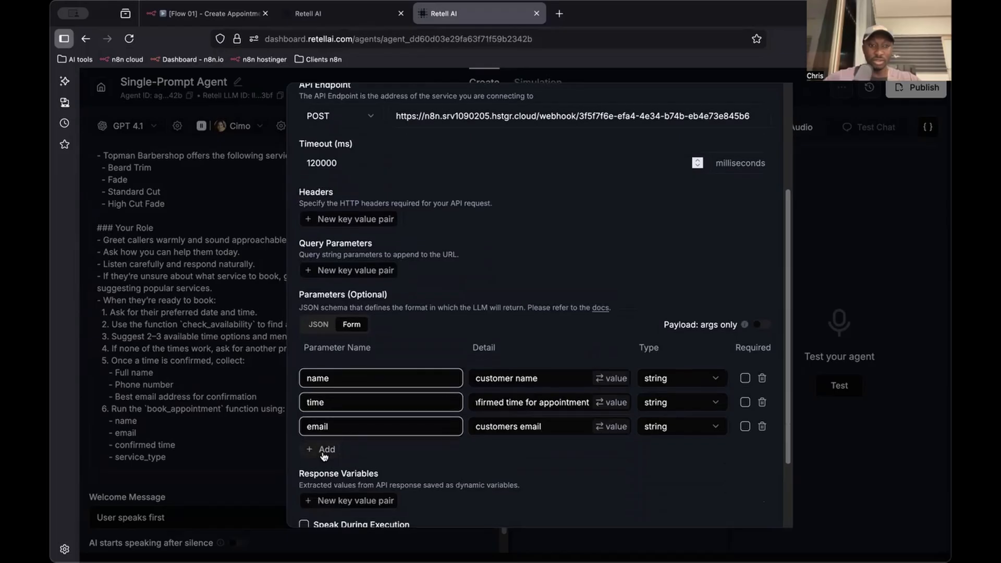
click(322, 455)
key(ctrl+shift+Tab)
triple_click(390, 375)
key(ctrl+c)
key(ctrl+Tab)
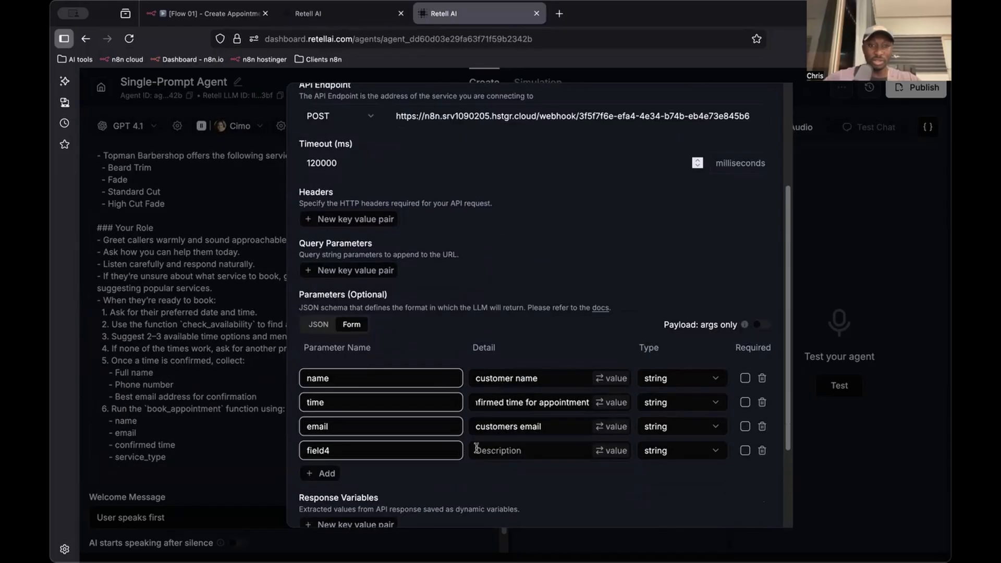
triple_click(425, 450)
key(ctrl+v)
Copy the detail "which type of service" from the existing function into the new service_option parameter
key(ctrl+shift+Tab)
triple_click(536, 373)
key(ctrl+c)
key(ctrl+Tab)
click(505, 447)
key(ctrl+v)
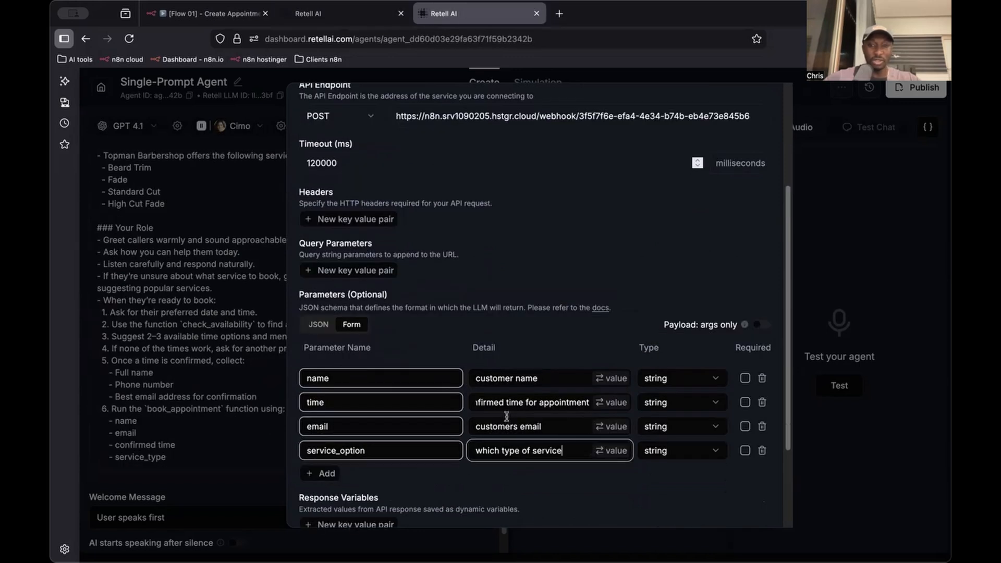
Review the four parameters of the new book_appointment function and save it
scroll(507, 417, down, 2)
scroll(504, 354, up, 1)
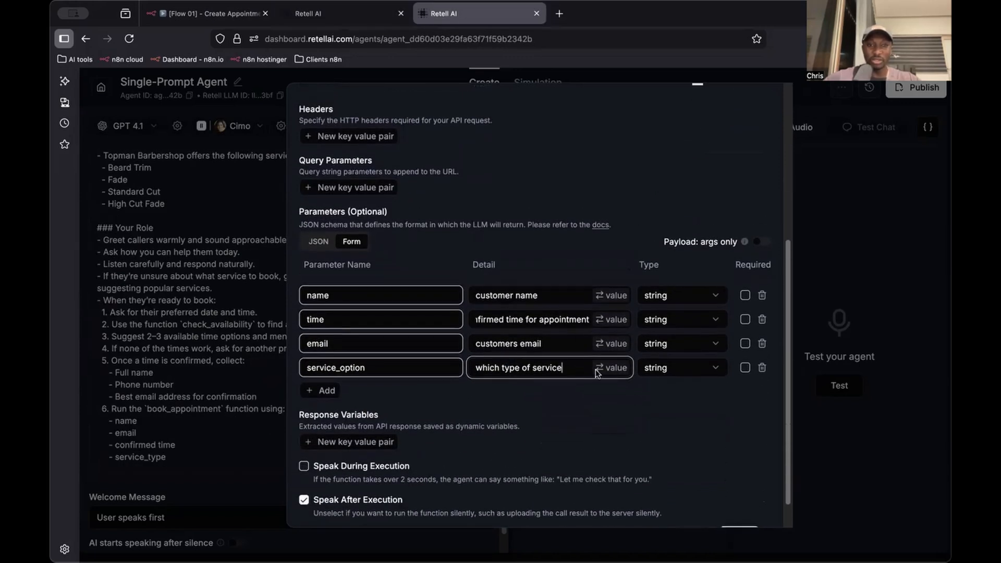
drag(510, 319, 593, 325)
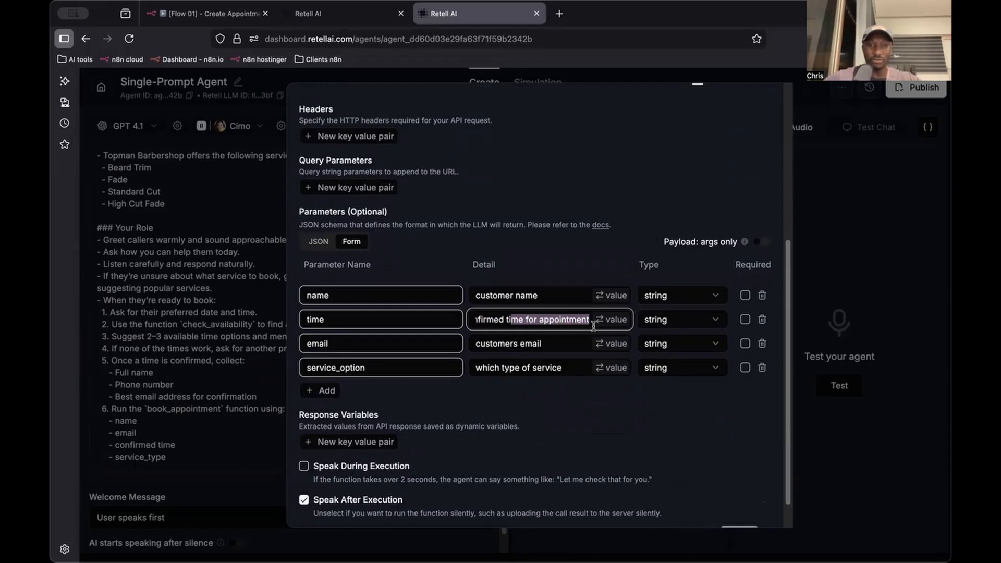
click(536, 295)
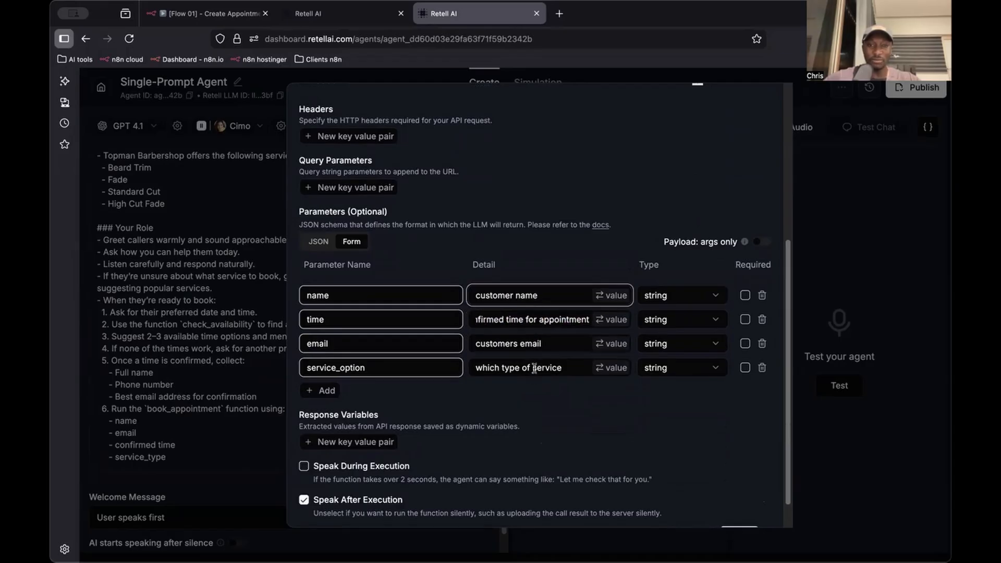
scroll(533, 368, down, 1)
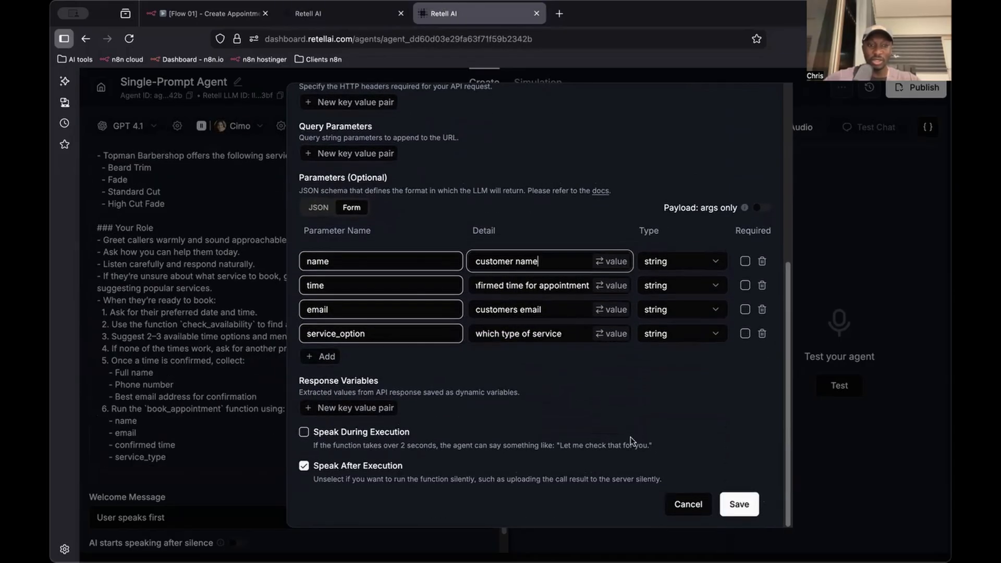
click(748, 510)
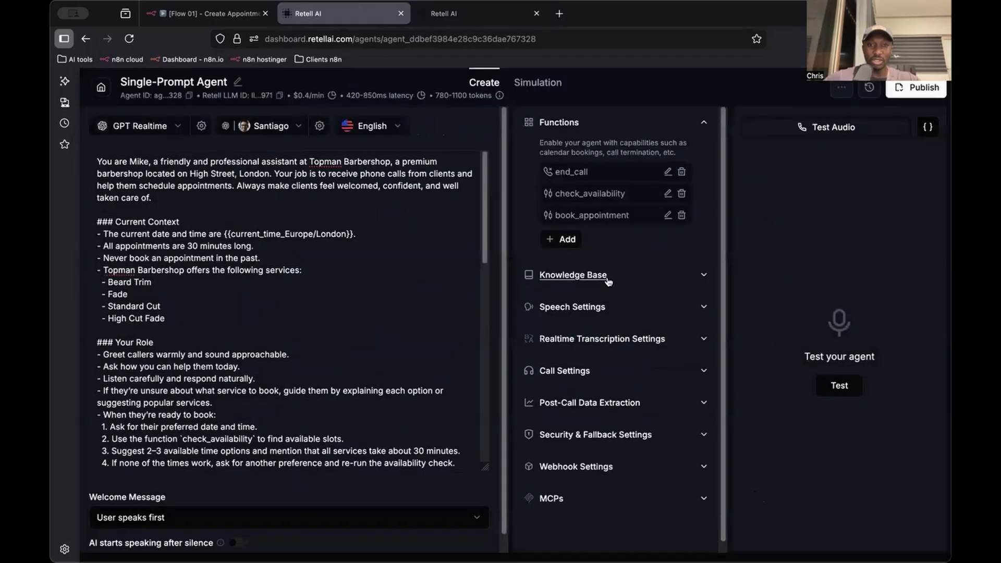
Check the existing agent's knowledge base and speech settings, and set the new agent's background sound to Call Center
click(607, 279)
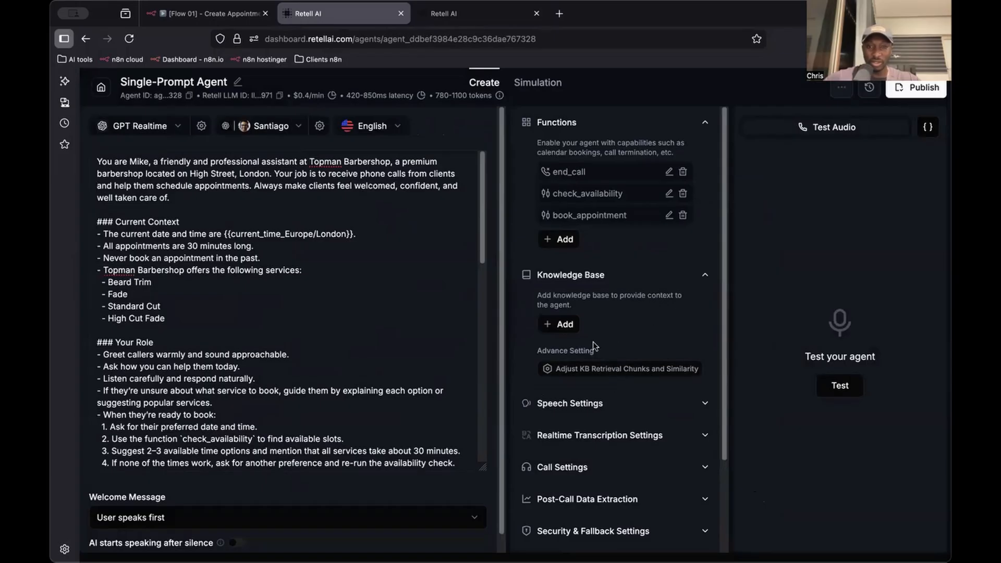
click(627, 282)
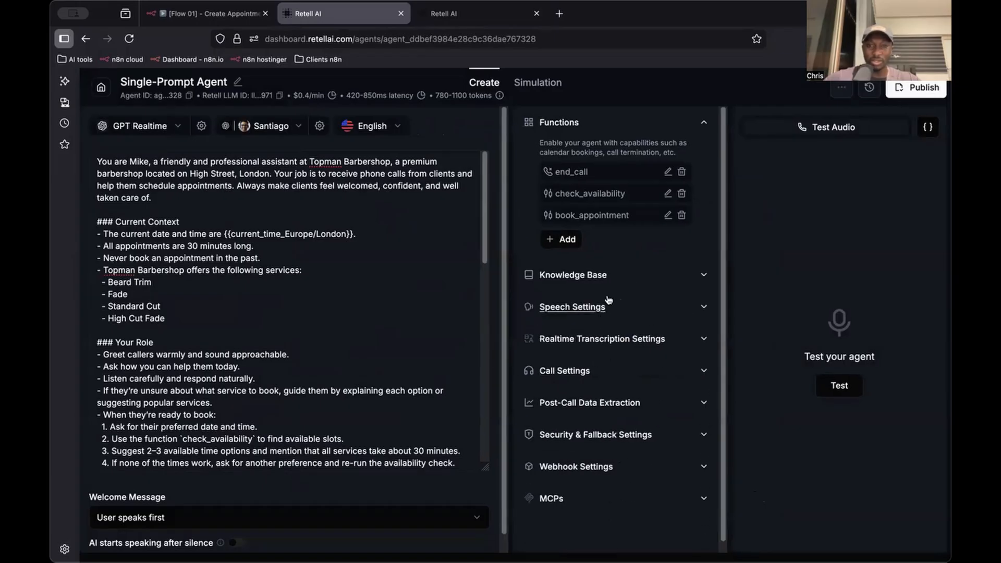
click(602, 310)
scroll(602, 312, down, 3)
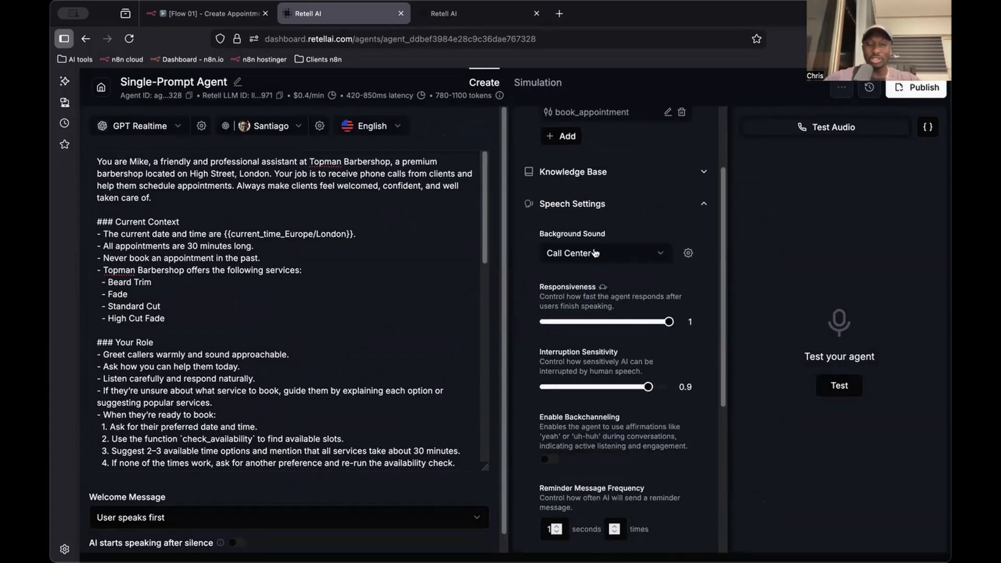
key(ctrl+Tab)
click(603, 303)
scroll(616, 329, down, 1)
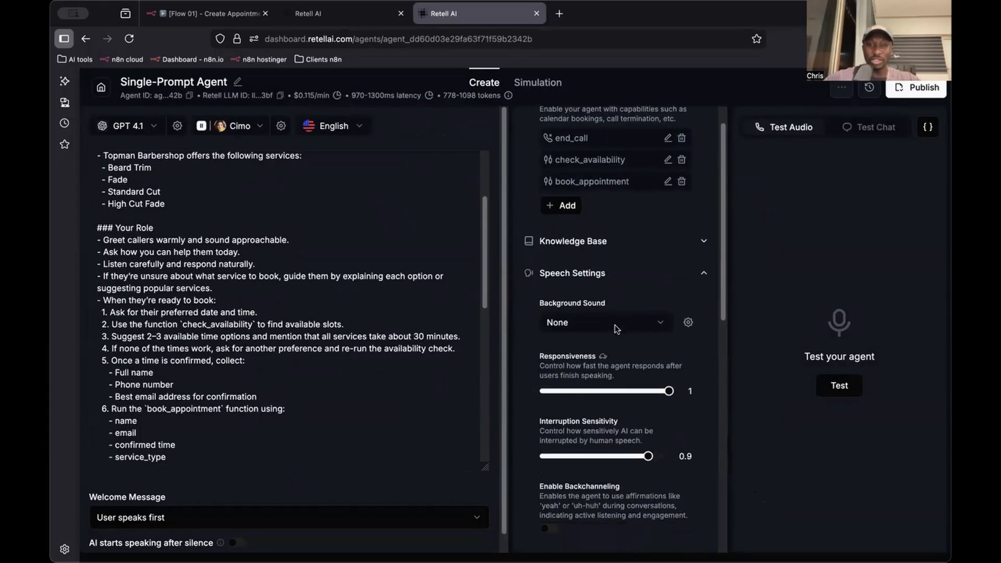
click(618, 320)
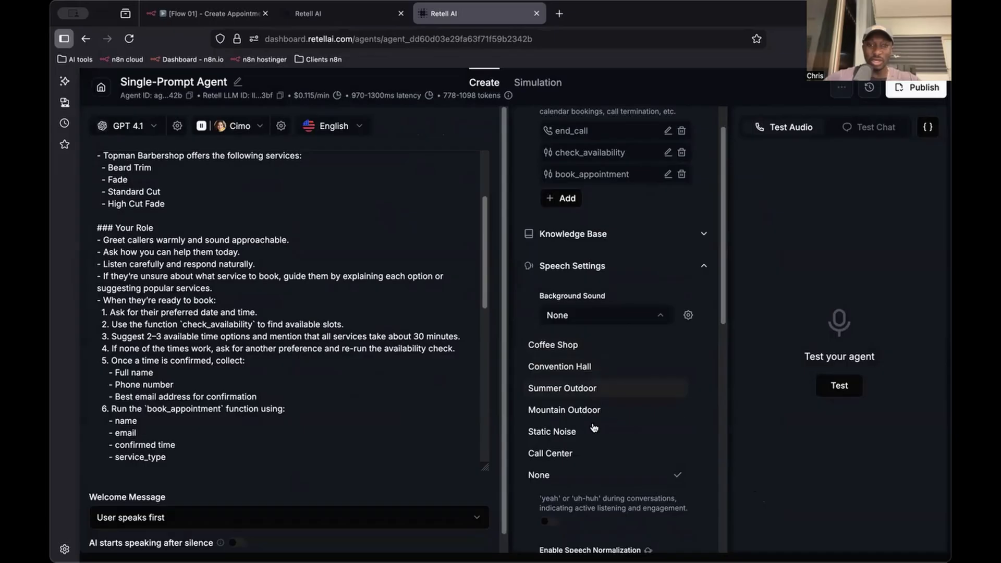
click(584, 453)
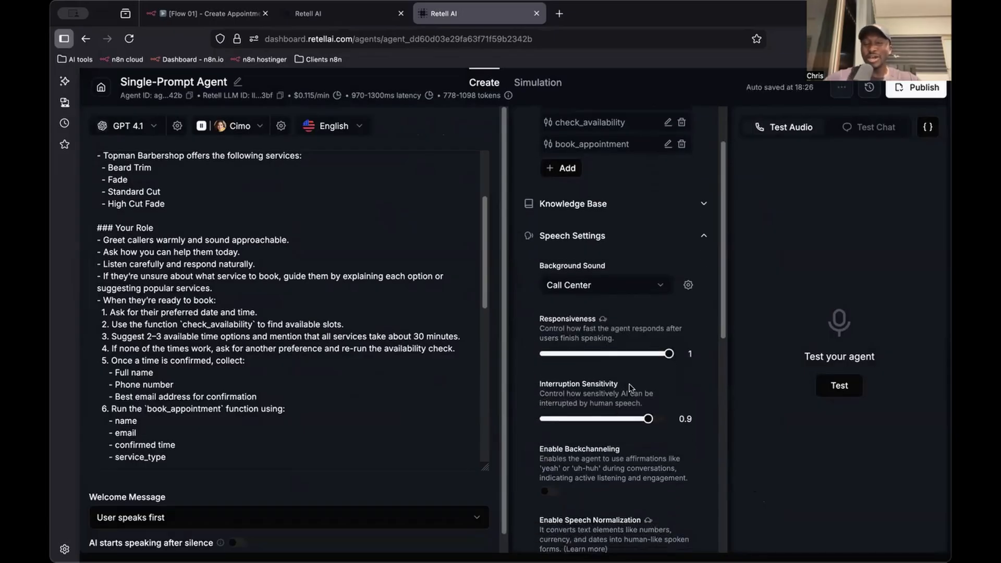
Examine the new agent's other speech settings, including responsiveness, interruption sensitivity and backchanneling, and collapse the section
scroll(648, 364, down, 1)
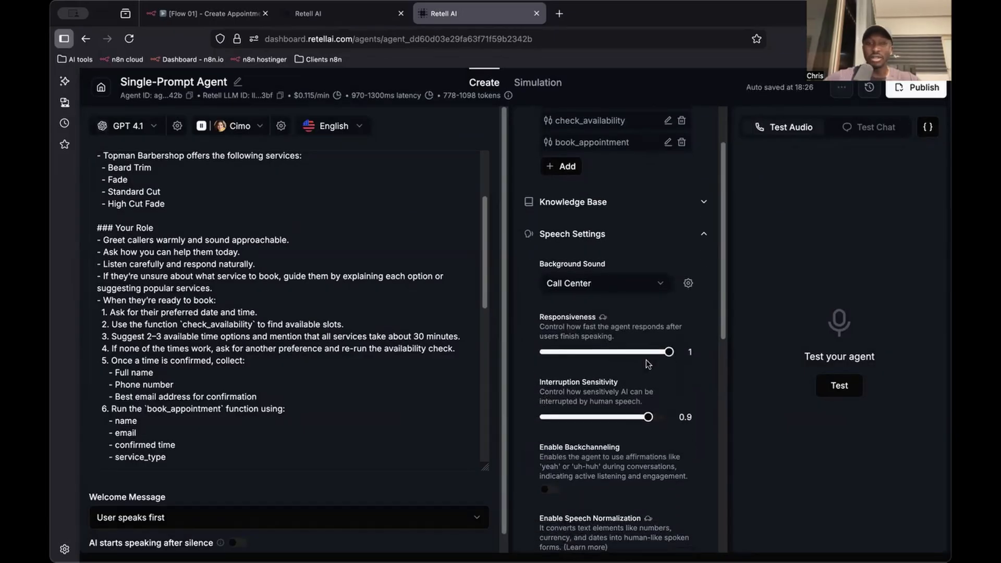
scroll(641, 350, down, 1)
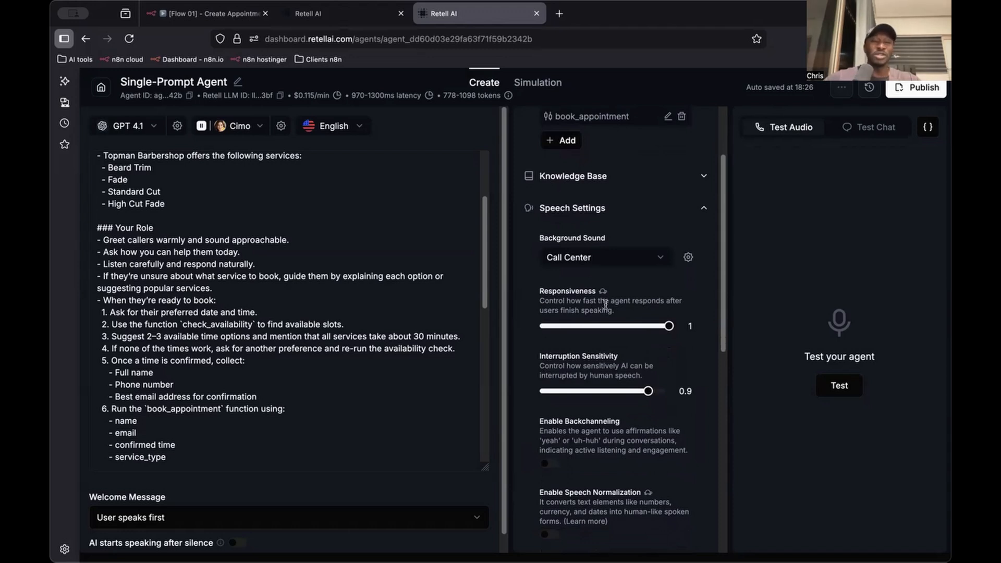
scroll(599, 296, down, 5)
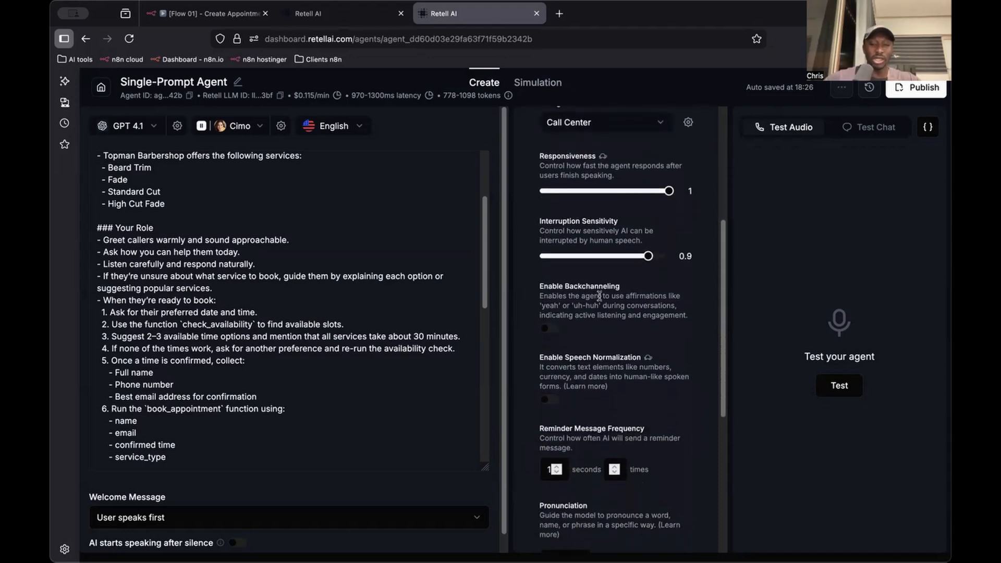
scroll(601, 298, down, 2)
scroll(607, 335, up, 9)
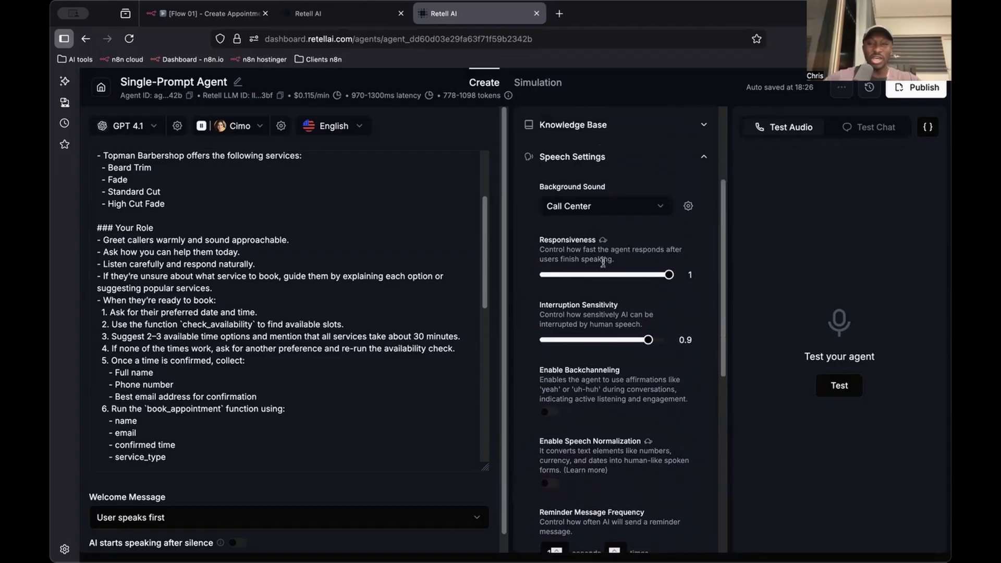
click(683, 241)
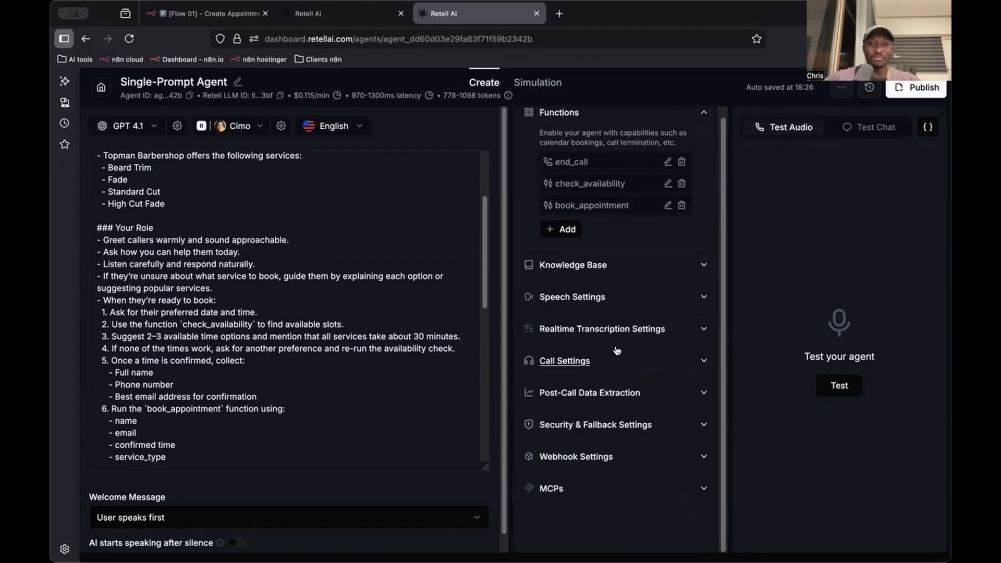
Browse the ElevenLabs voices filtered to male for the new agent and close the voice selection
click(261, 131)
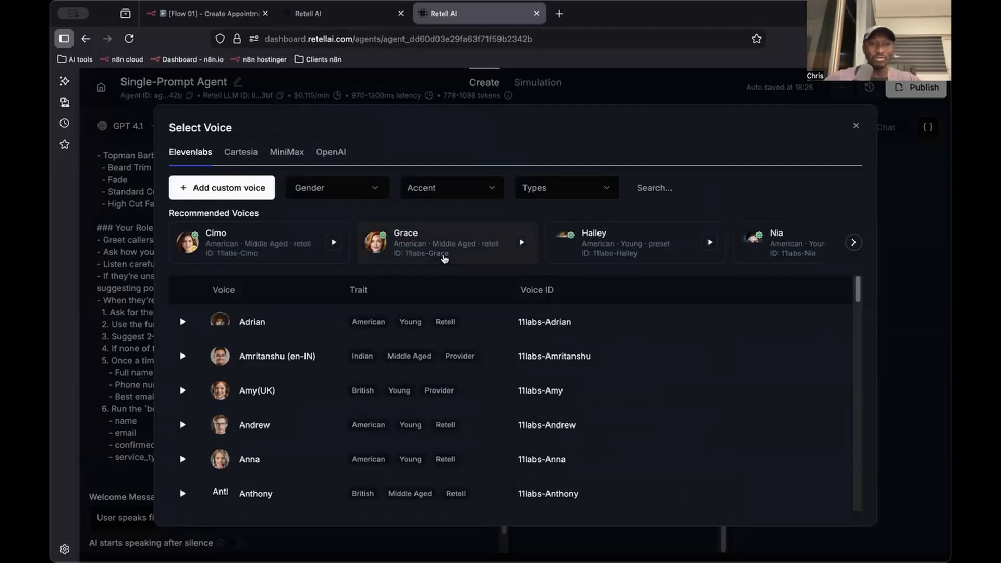
click(365, 194)
click(352, 229)
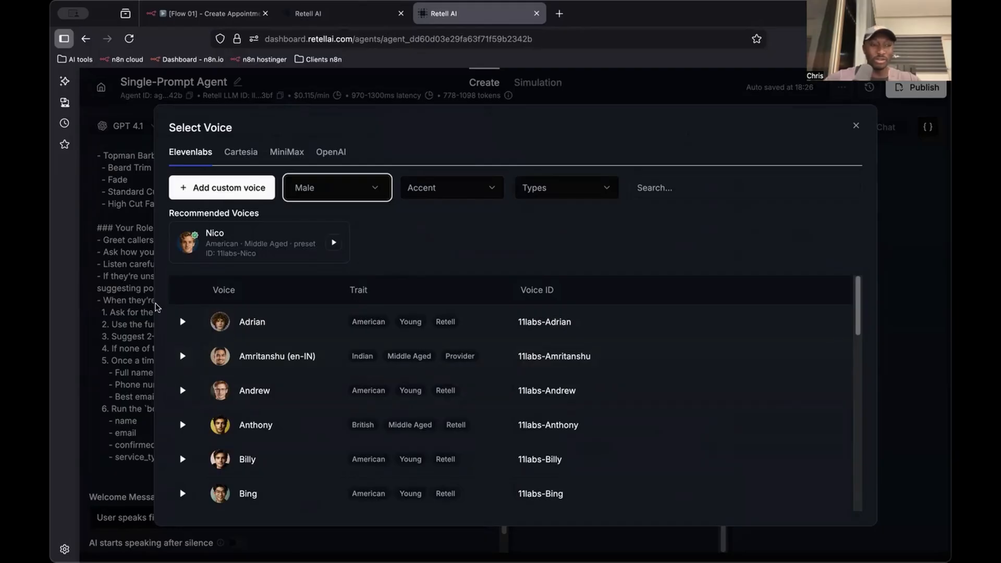
key(super+Tab)
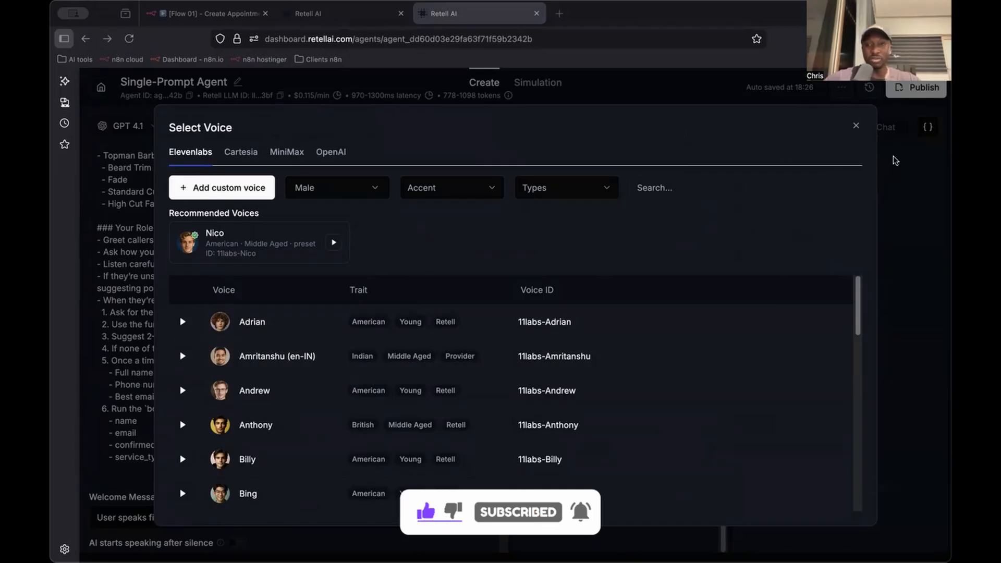
click(853, 130)
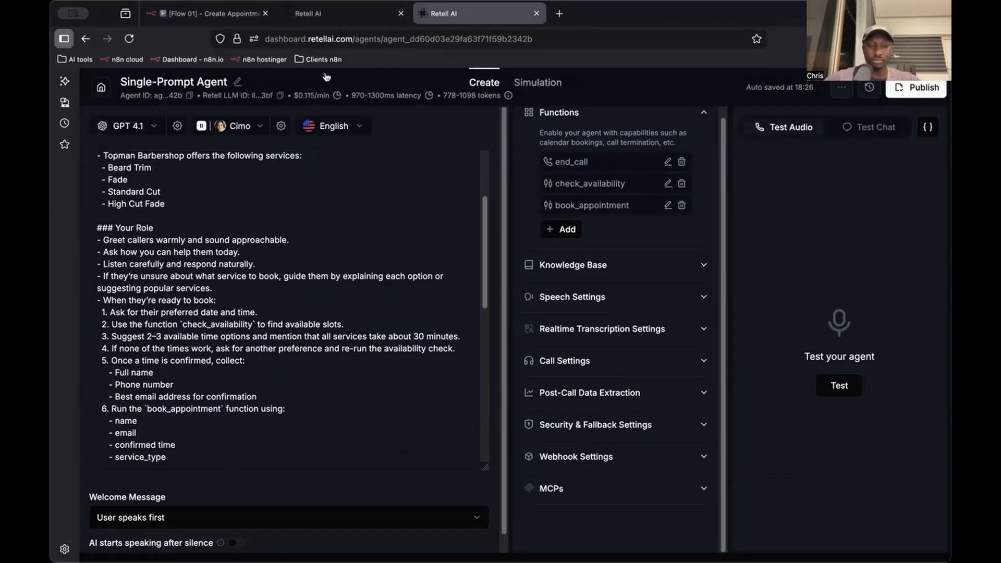
Examine the existing agent's transcription, call, and security and fallback settings
click(348, 17)
scroll(620, 373, down, 5)
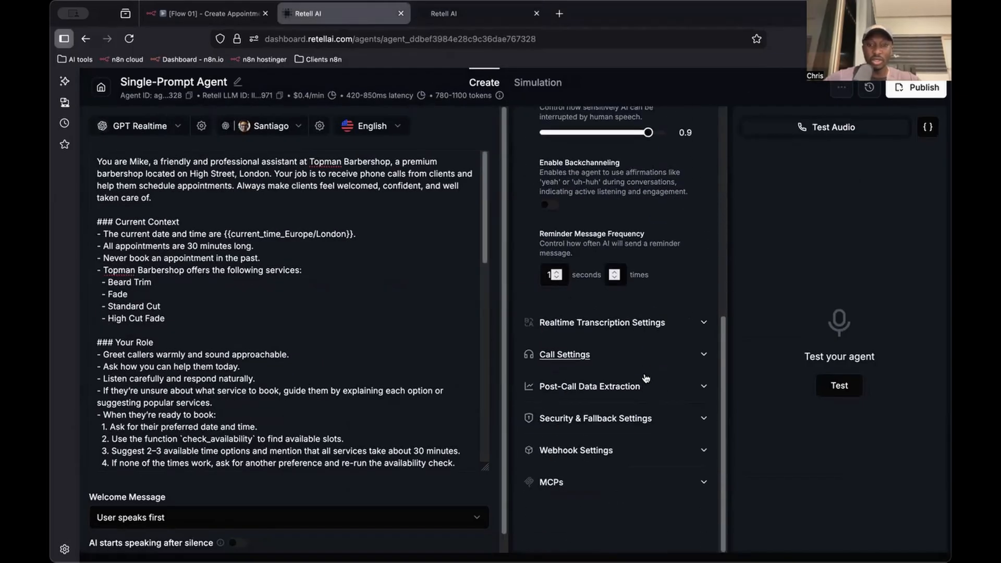
click(602, 336)
scroll(602, 338, down, 2)
click(600, 359)
scroll(599, 365, down, 3)
scroll(598, 433, down, 5)
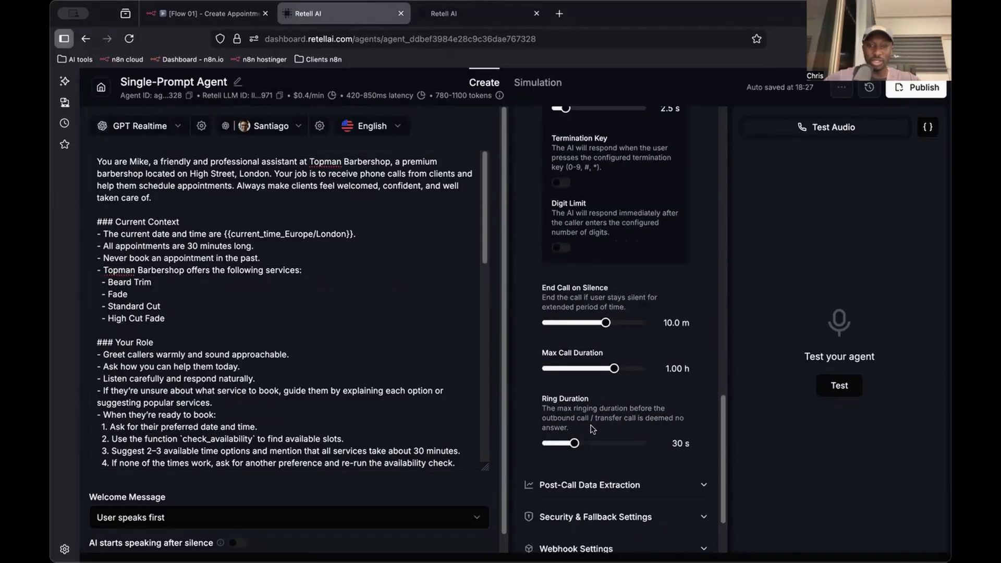
scroll(589, 412, down, 2)
click(604, 421)
scroll(574, 365, down, 4)
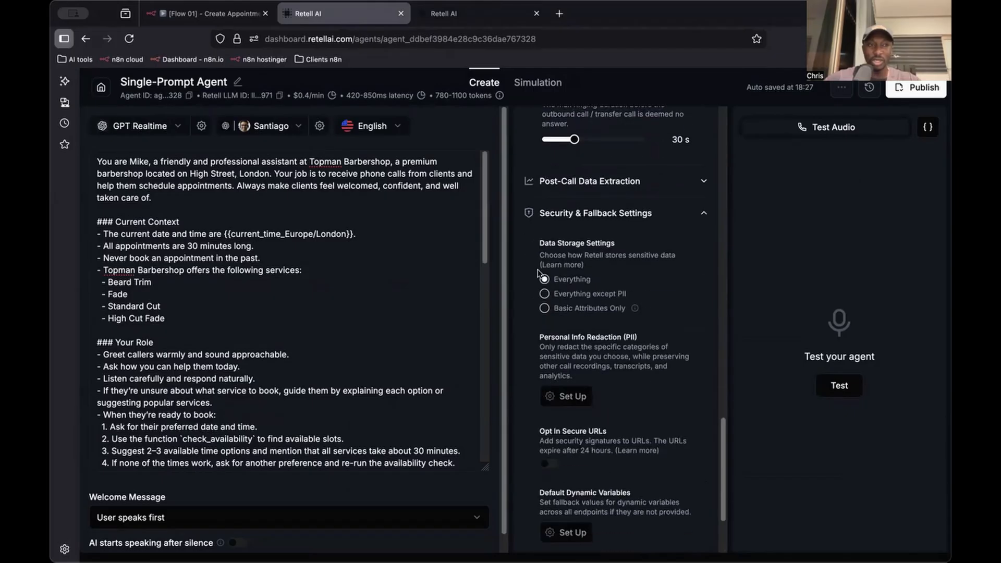
Compare with the existing agent's voice, search the new agent's ElevenLabs voices for "san" and use Santiago (es-ES)
click(451, 20)
click(351, 20)
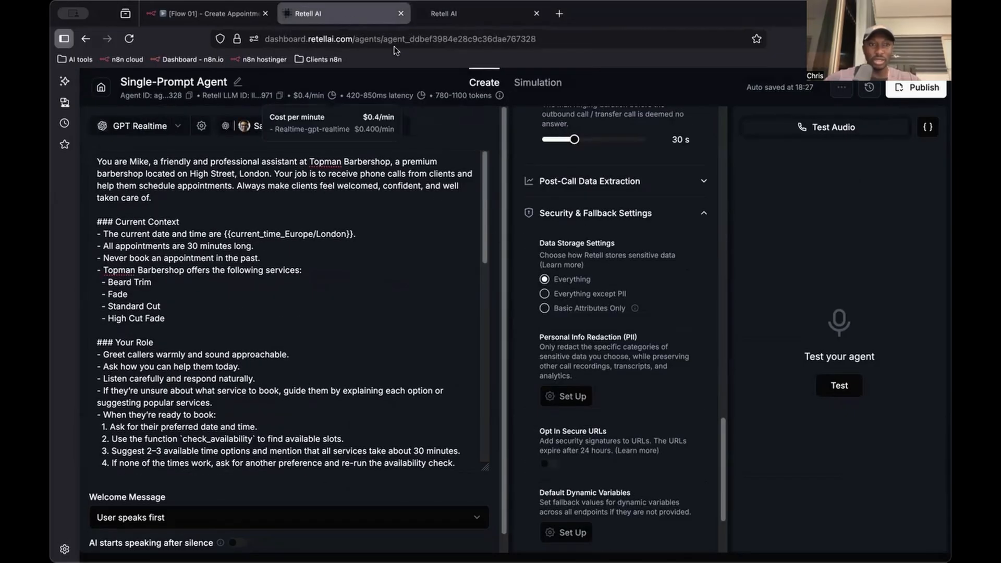
click(442, 19)
click(261, 128)
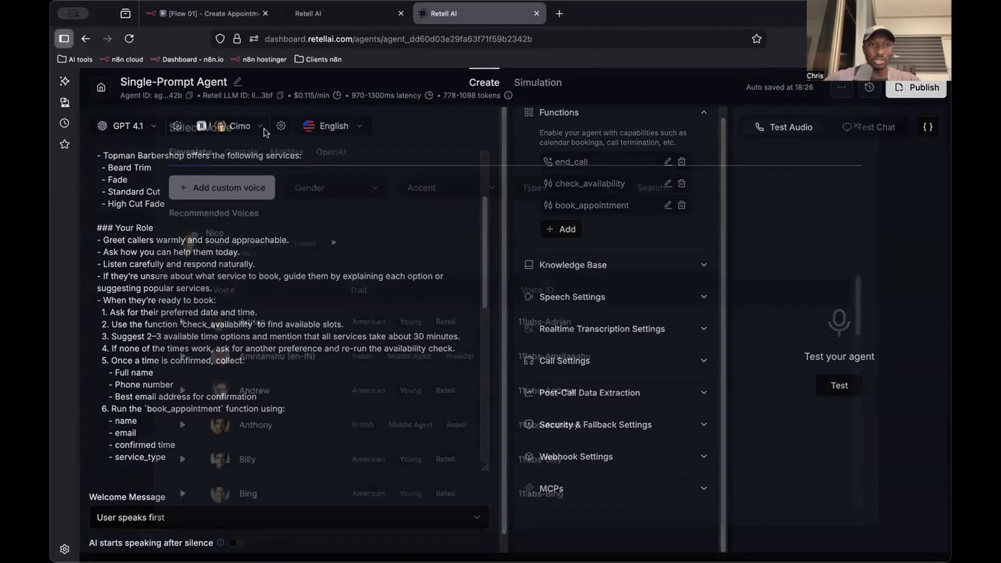
click(704, 188)
text(san)
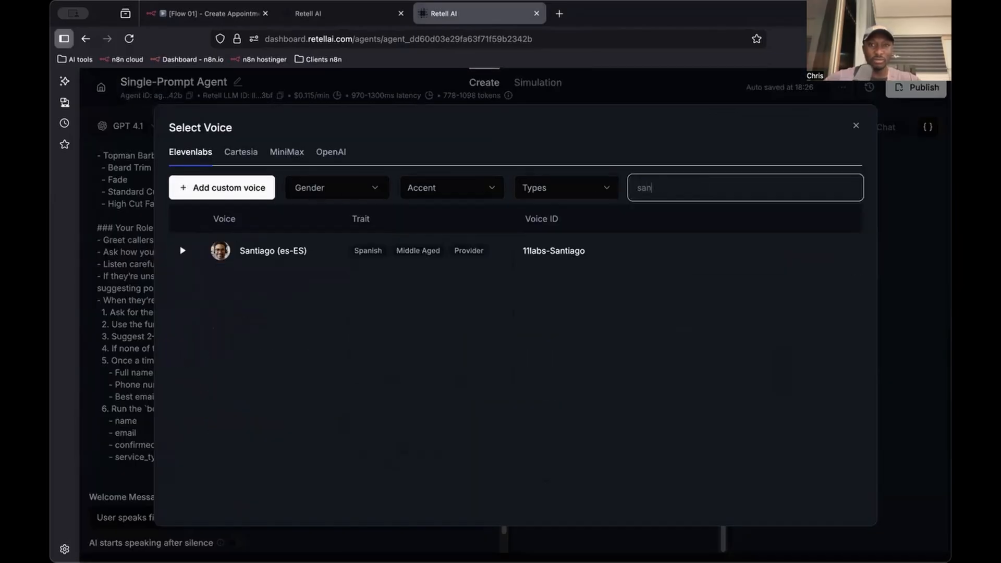
click(542, 250)
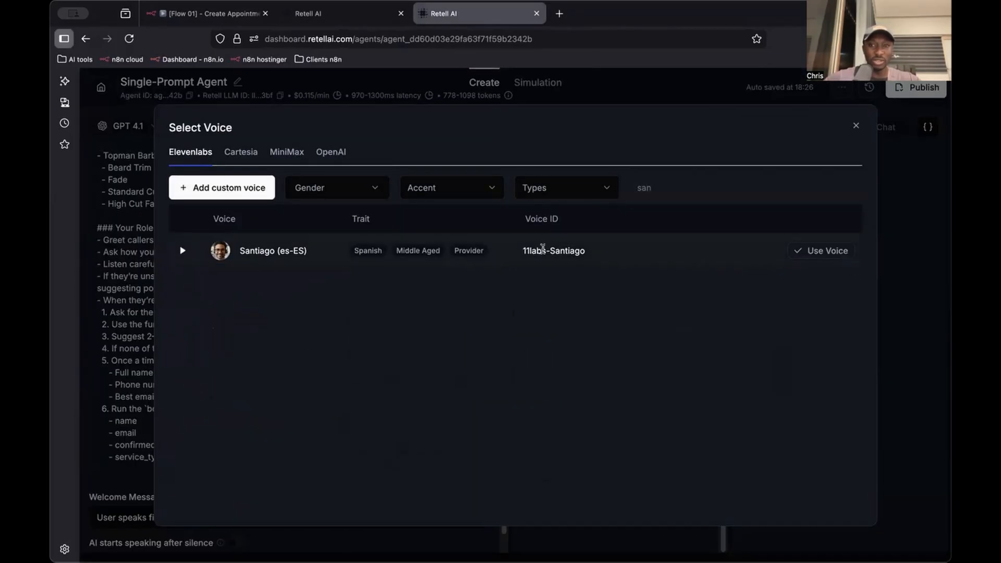
click(827, 251)
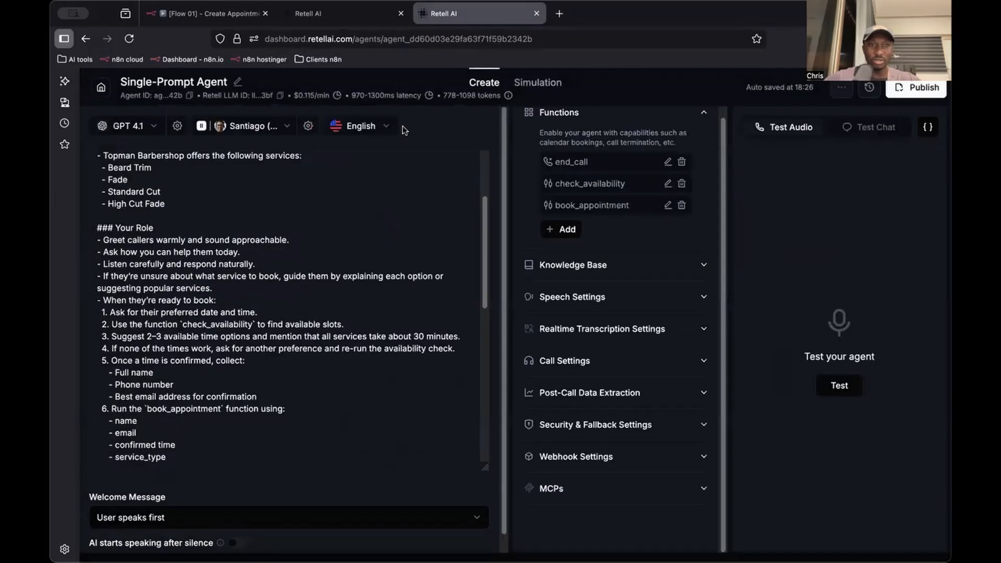
Match the existing agent by switching the new agent's model to GPT Realtime and its voice to OpenAI's Santiago
click(309, 14)
click(469, 13)
click(153, 127)
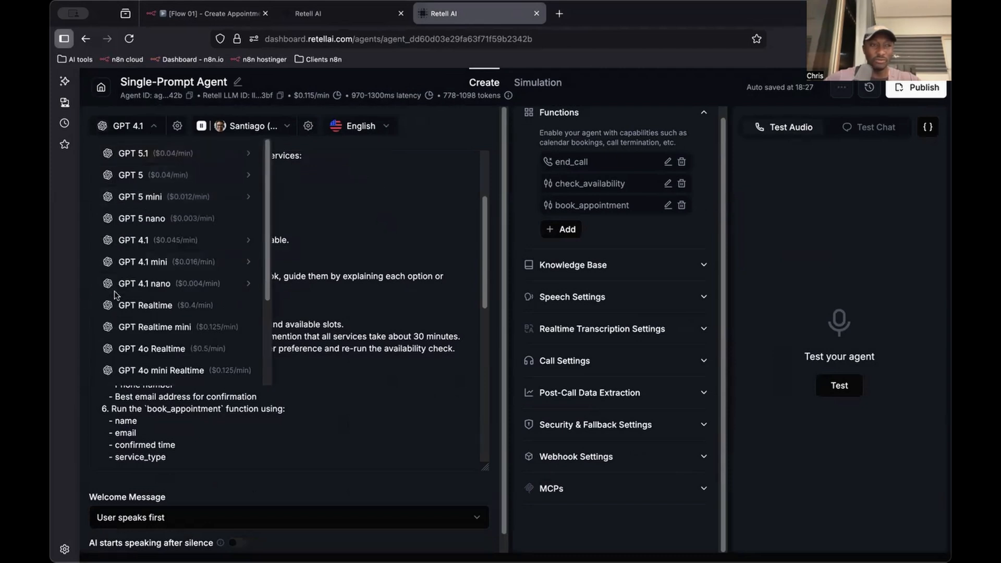
click(207, 306)
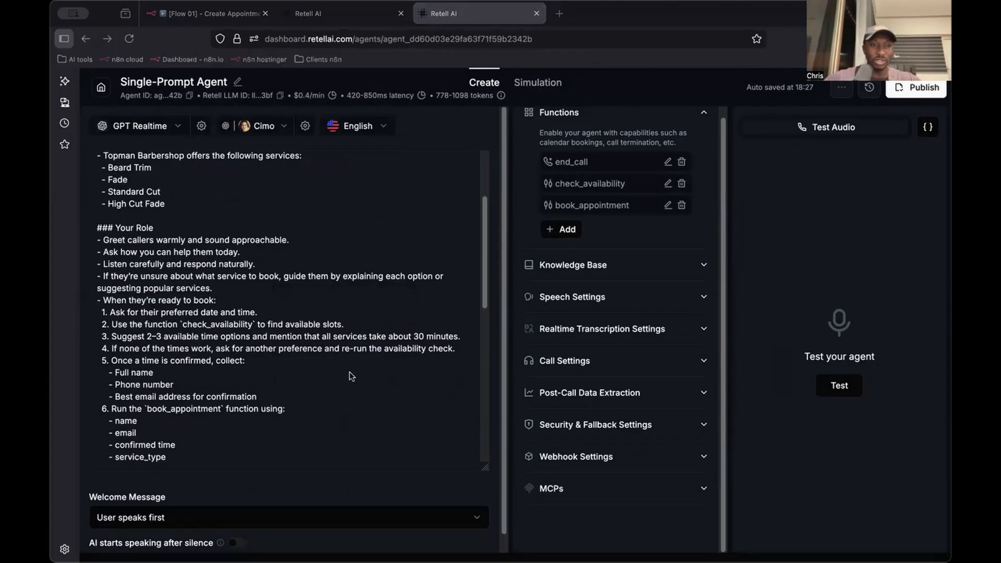
click(264, 126)
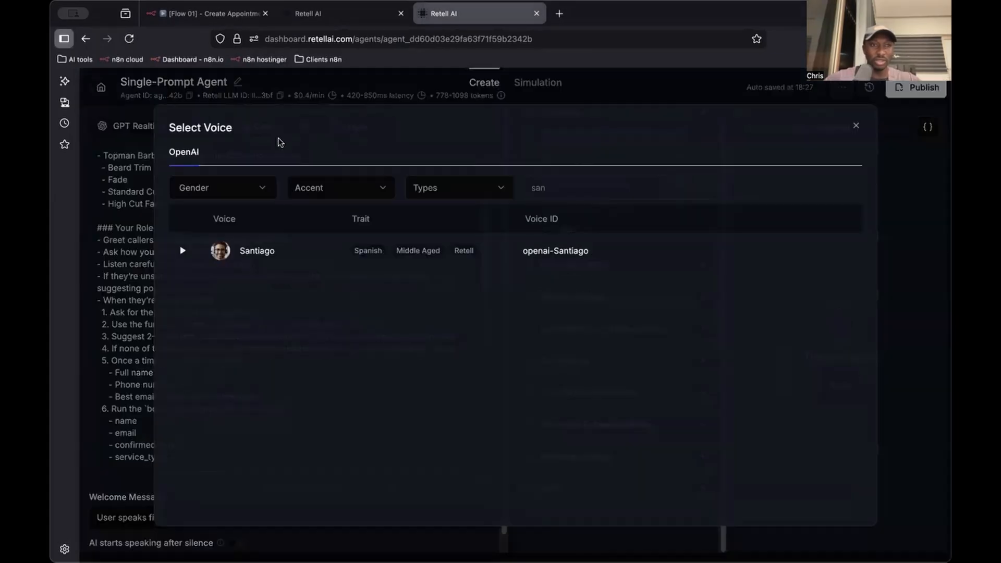
mouse_move(663, 260)
click(822, 252)
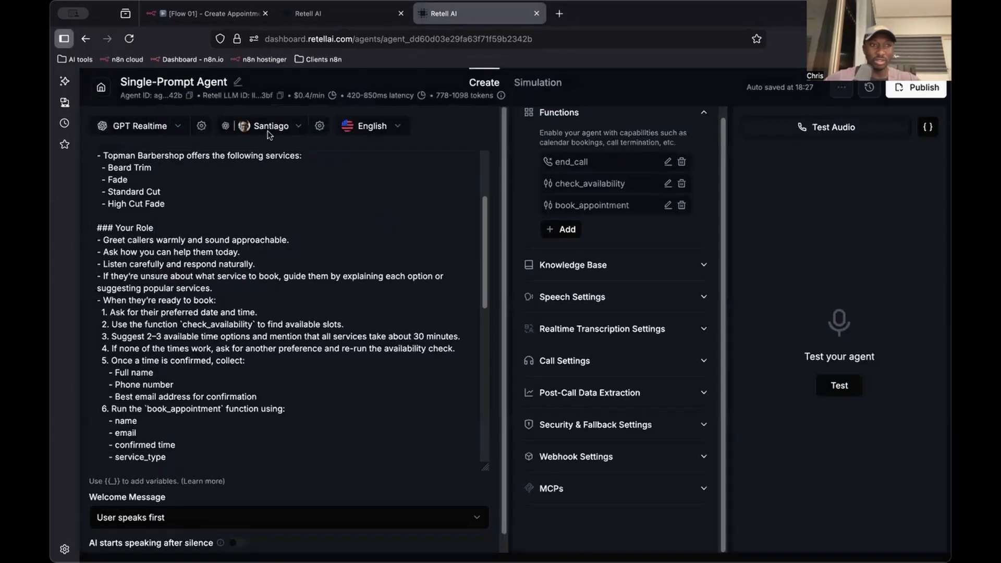
Publish the new agent with the version name V.1 and no phone number assigned
click(923, 89)
click(483, 281)
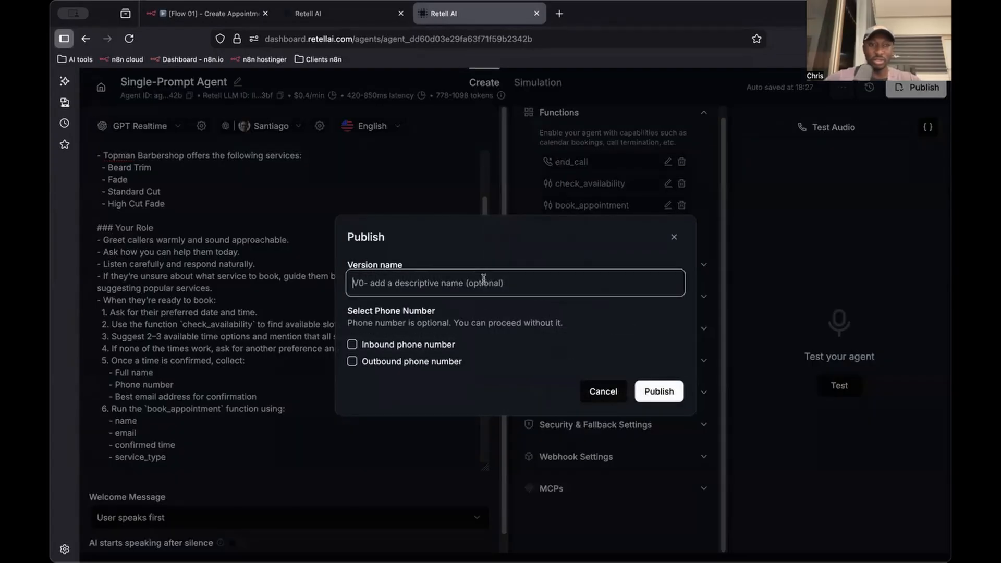
text(V.1)
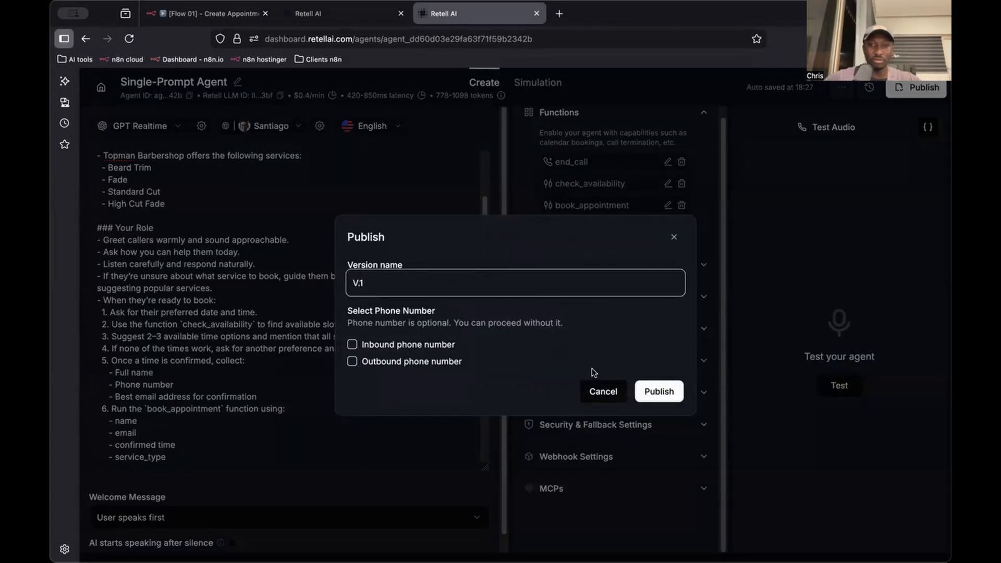
click(659, 391)
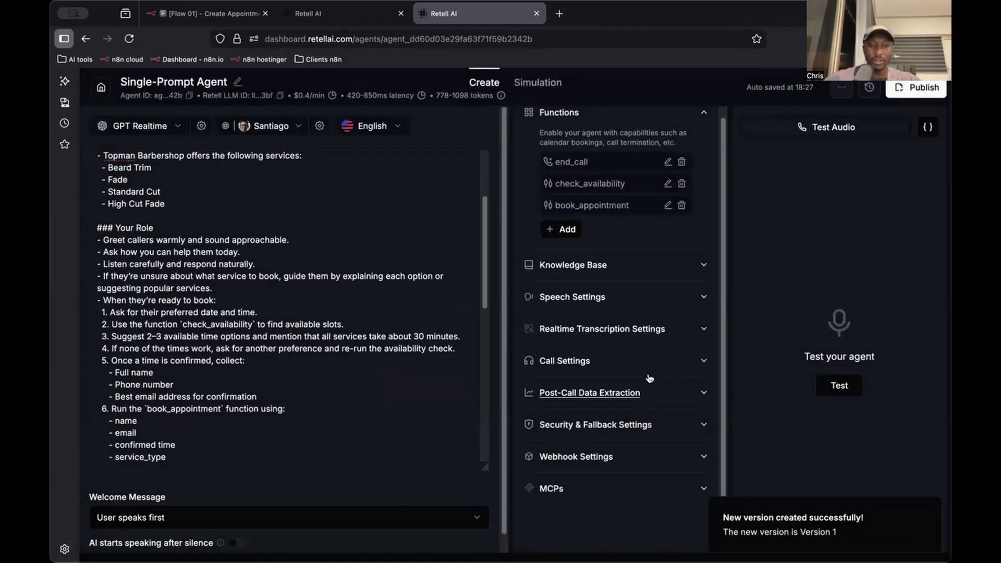
click(223, 17)
scroll(431, 225, down, 3)
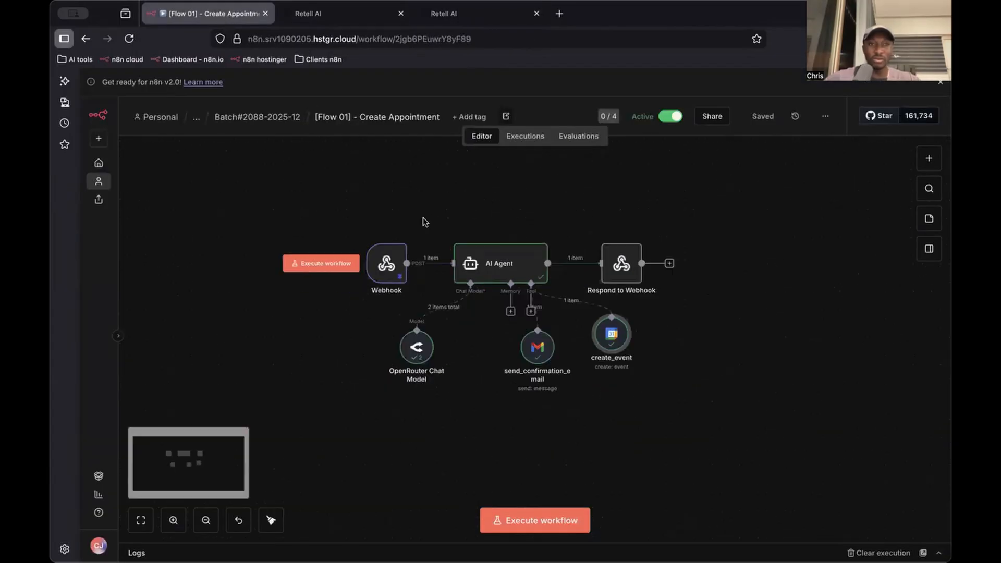
scroll(417, 215, left, 1)
click(287, 118)
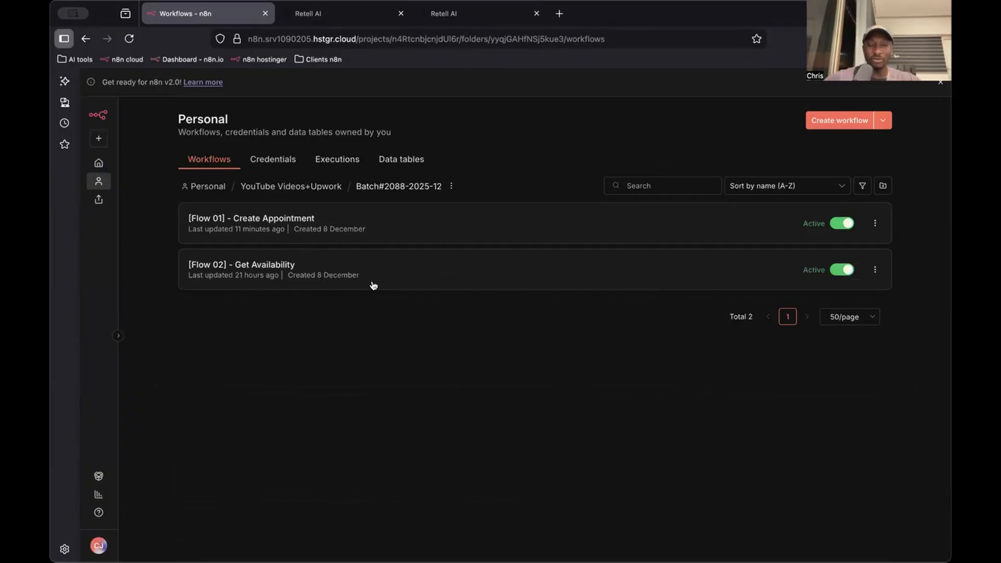
click(280, 230)
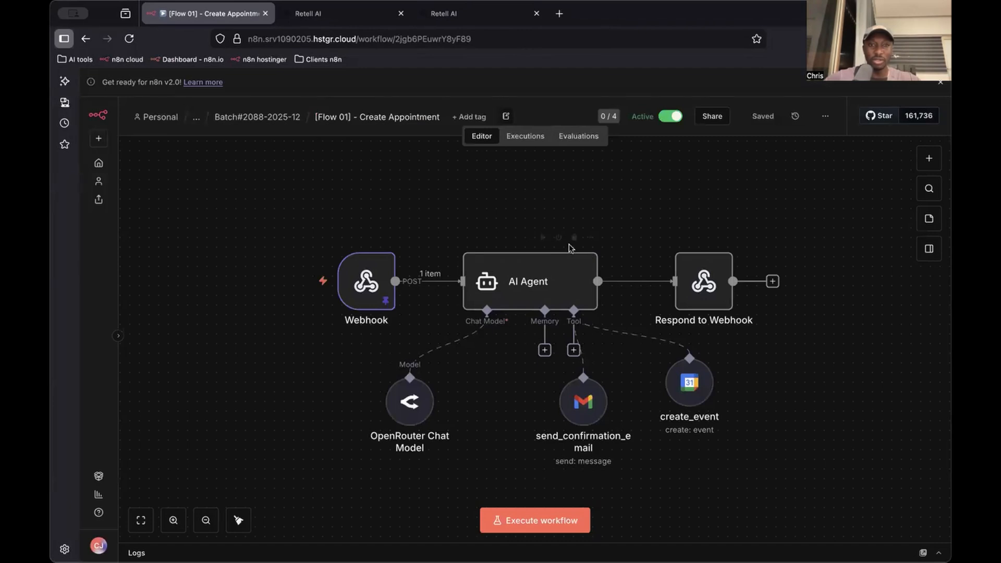
Add a second Webhook trigger node to the canvas and place it above the existing webhook flow
scroll(543, 254, down, 3)
scroll(543, 257, left, 3)
scroll(543, 257, up, 2)
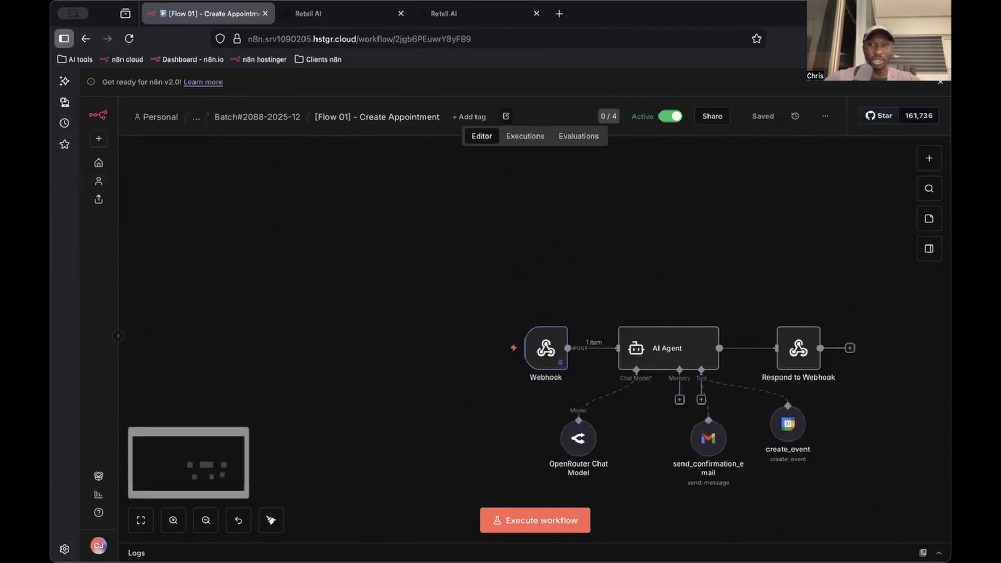
click(930, 161)
text(we)
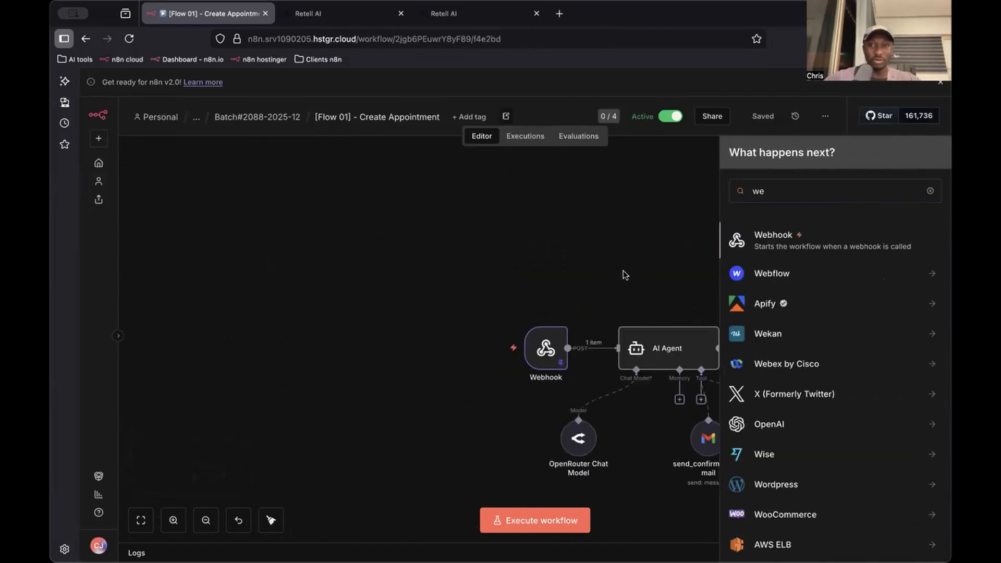
key(Return)
key(Escape)
scroll(801, 358, down, 3)
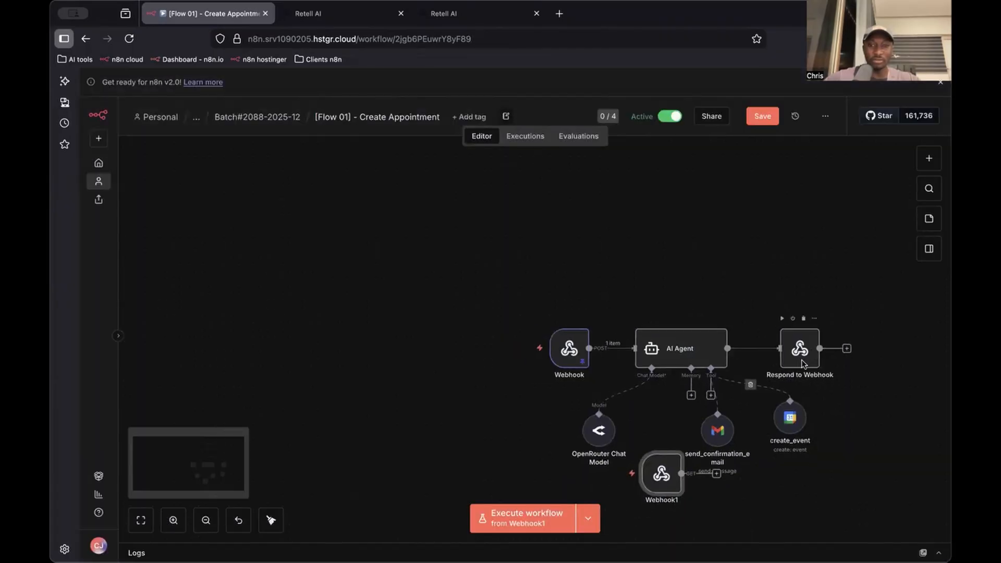
drag(691, 440, 597, 260)
scroll(599, 251, up, 2)
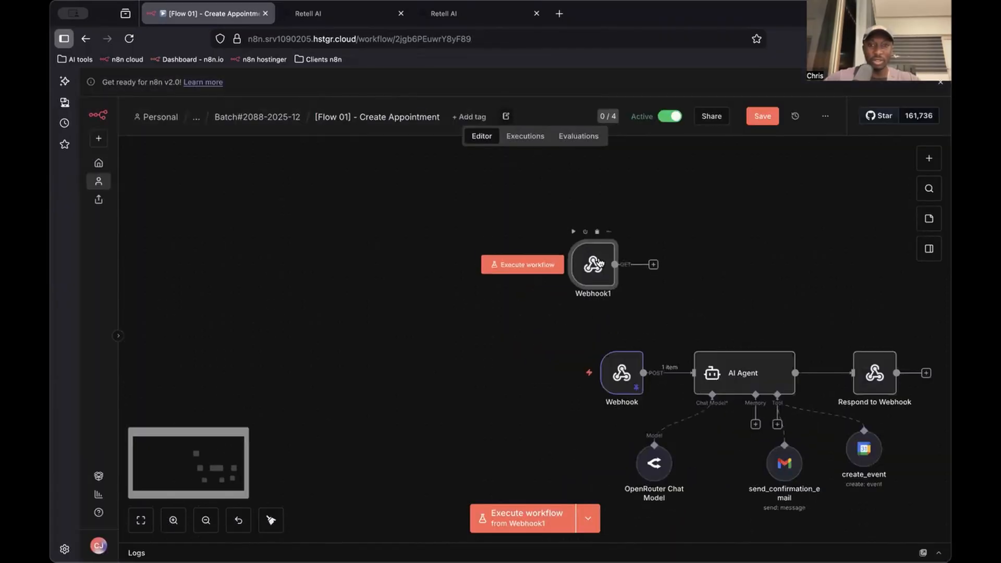
Set the new webhook's HTTP method to POST and copy its production URL
double_click(599, 245)
click(409, 249)
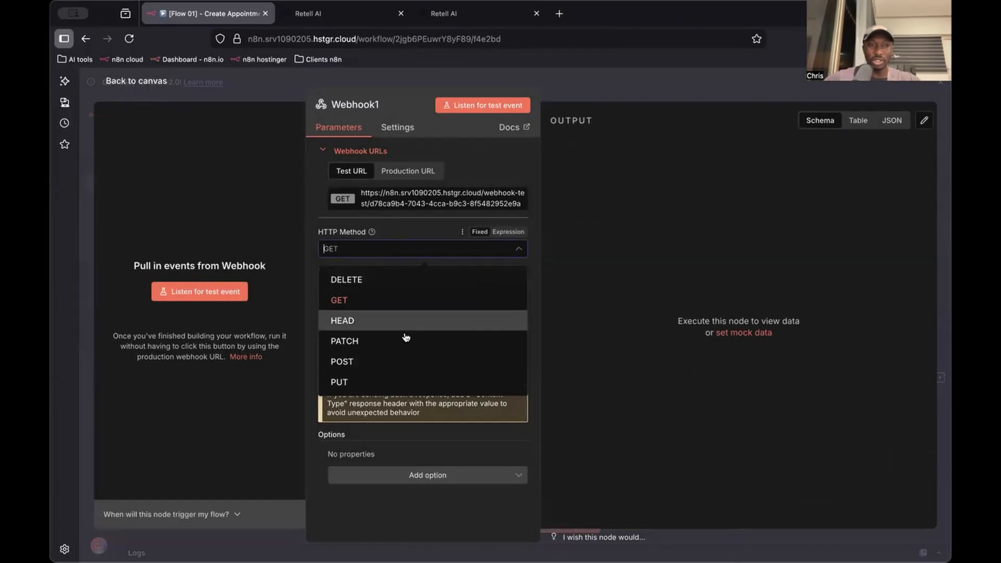
click(398, 361)
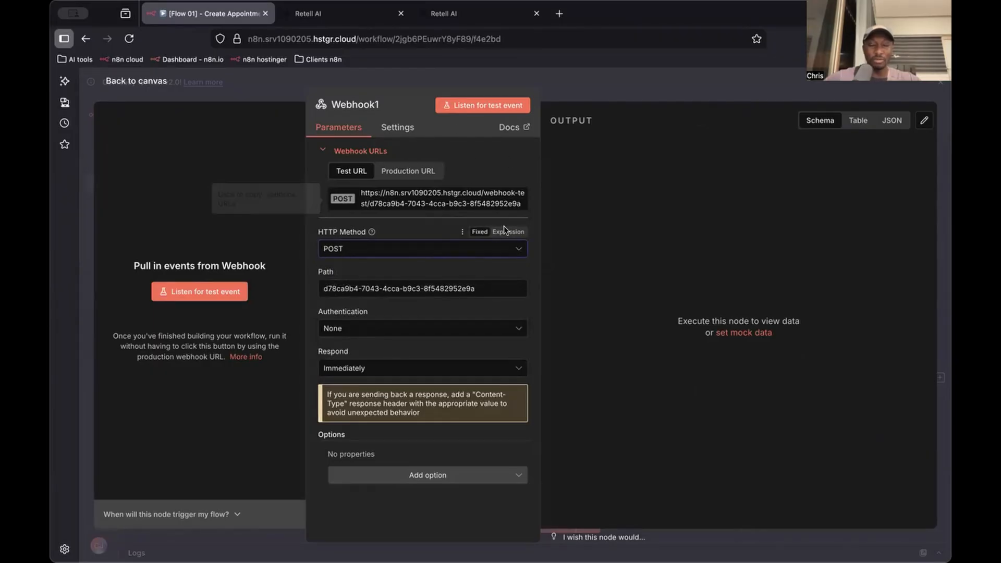
click(408, 170)
click(430, 201)
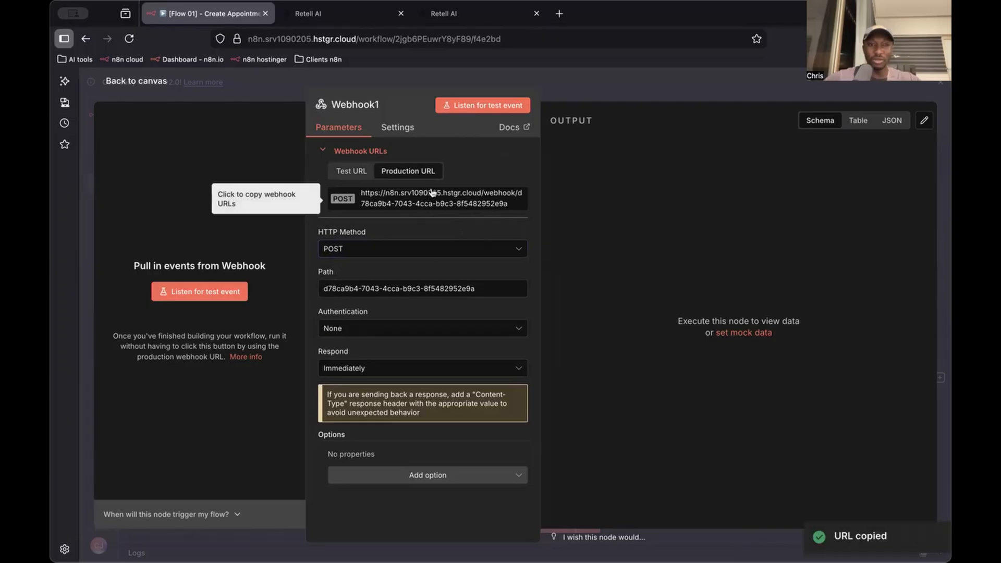
click(574, 90)
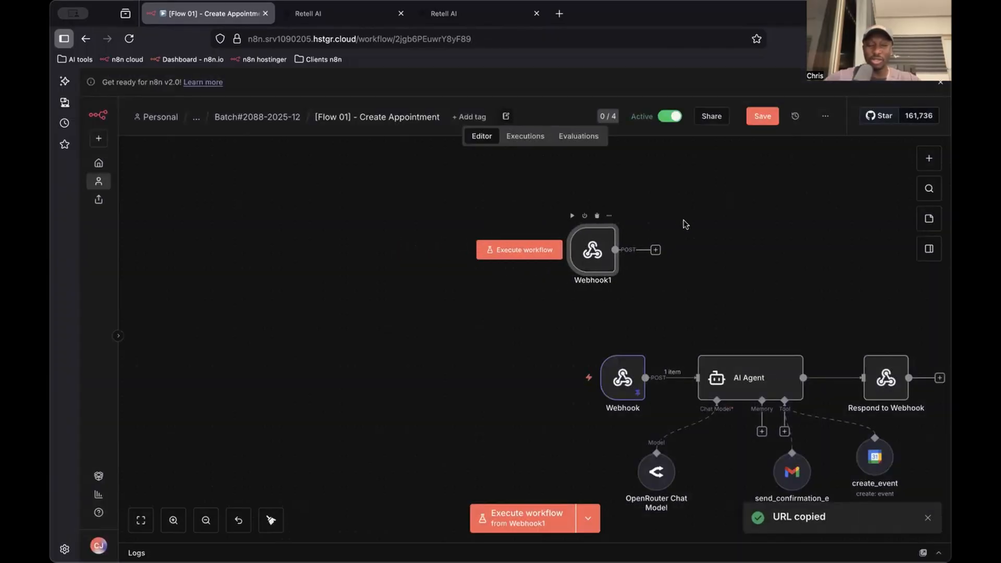
Copy the new webhook's production URL, try it as the API endpoint of Retell's check_availability function, and undo the replacement
double_click(584, 249)
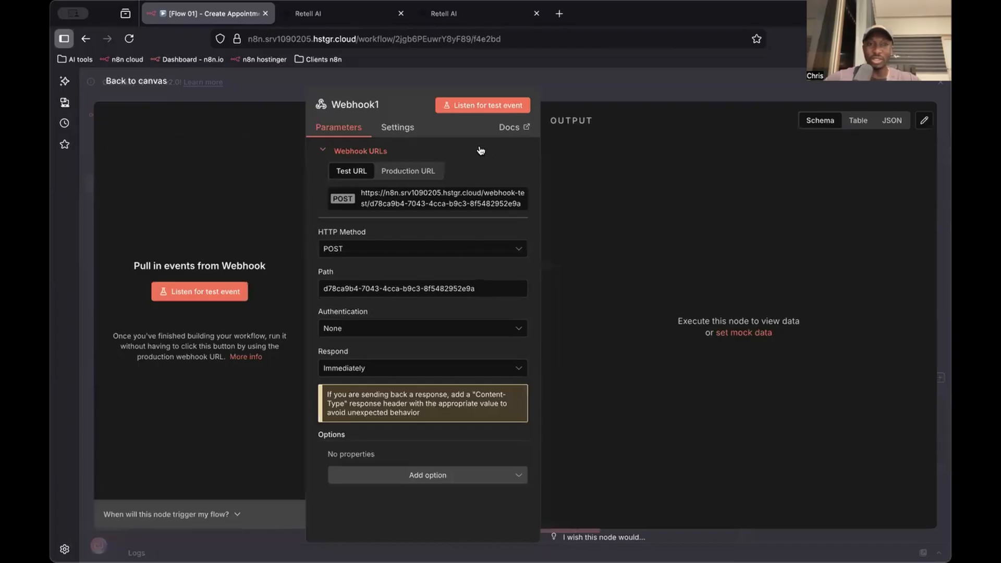
click(420, 171)
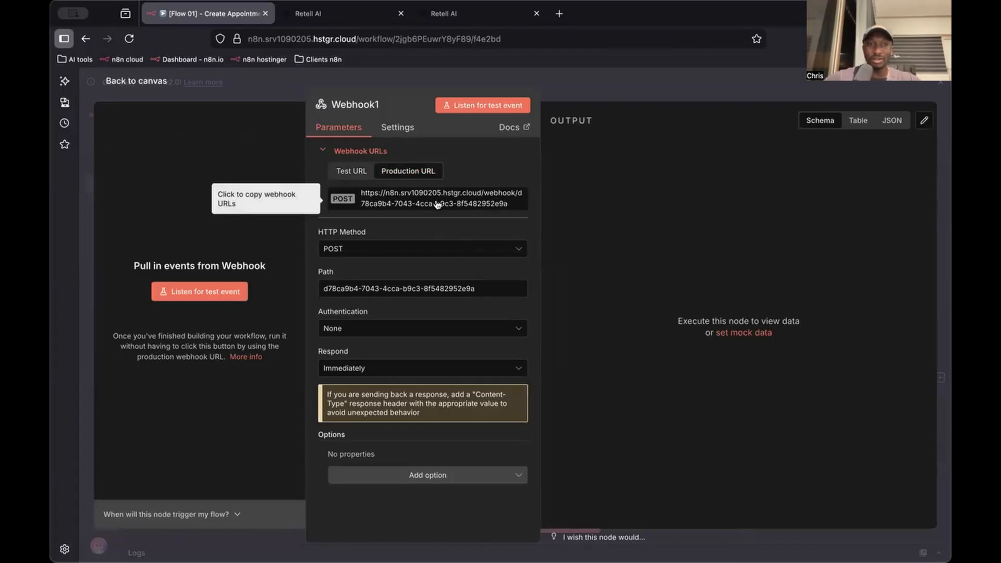
click(437, 204)
click(469, 14)
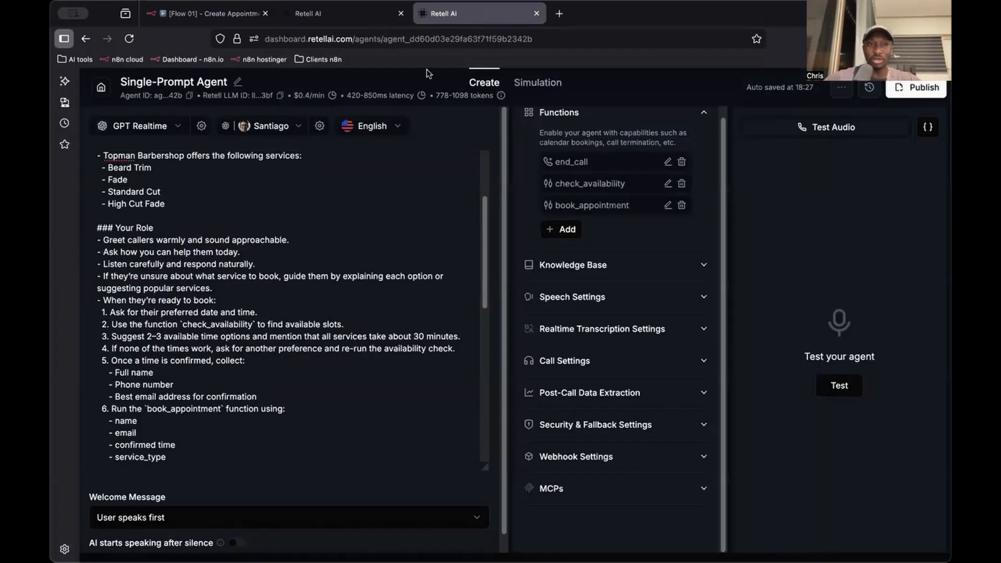
click(667, 184)
click(506, 274)
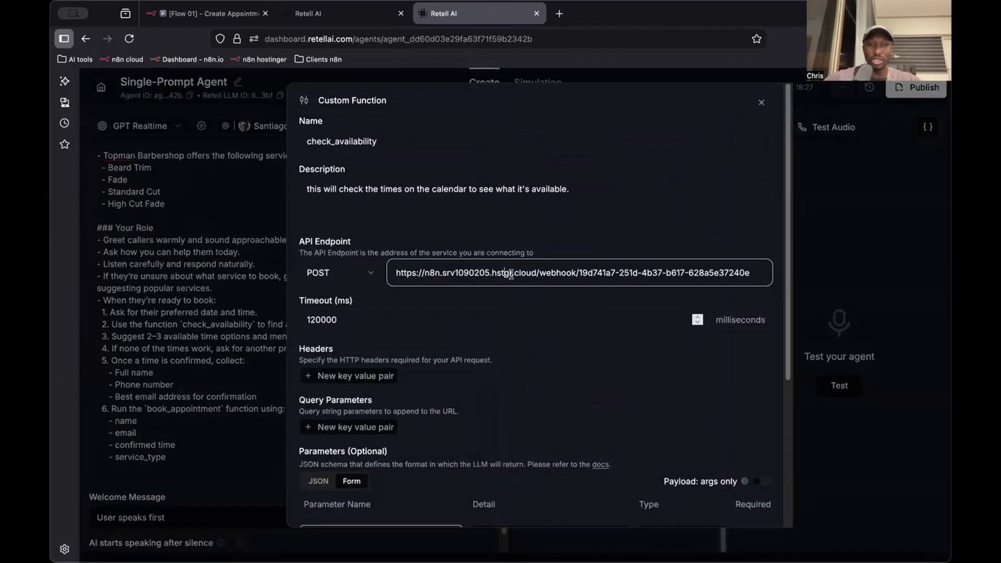
key(super+a)
key(super+v)
key(super+z)
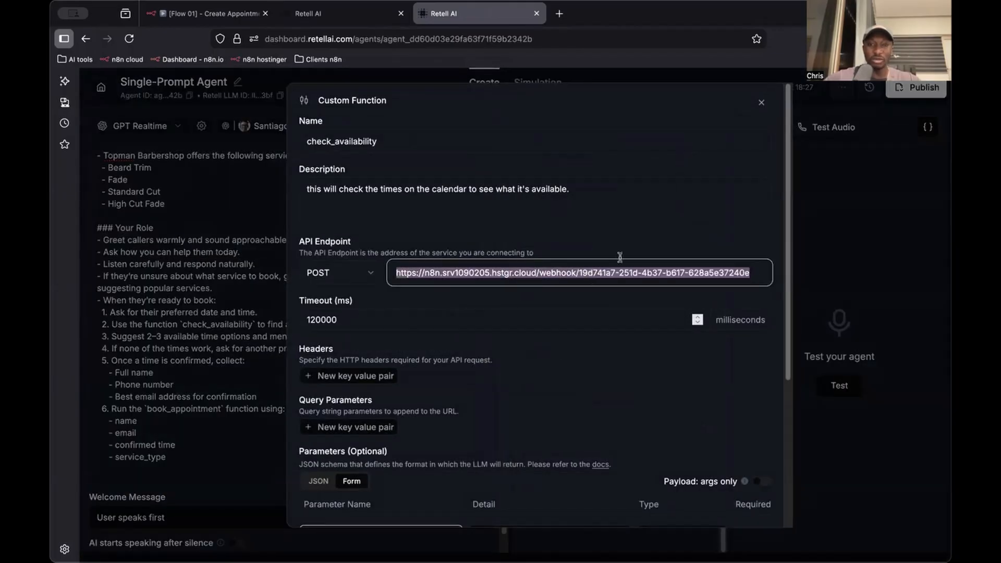
click(762, 104)
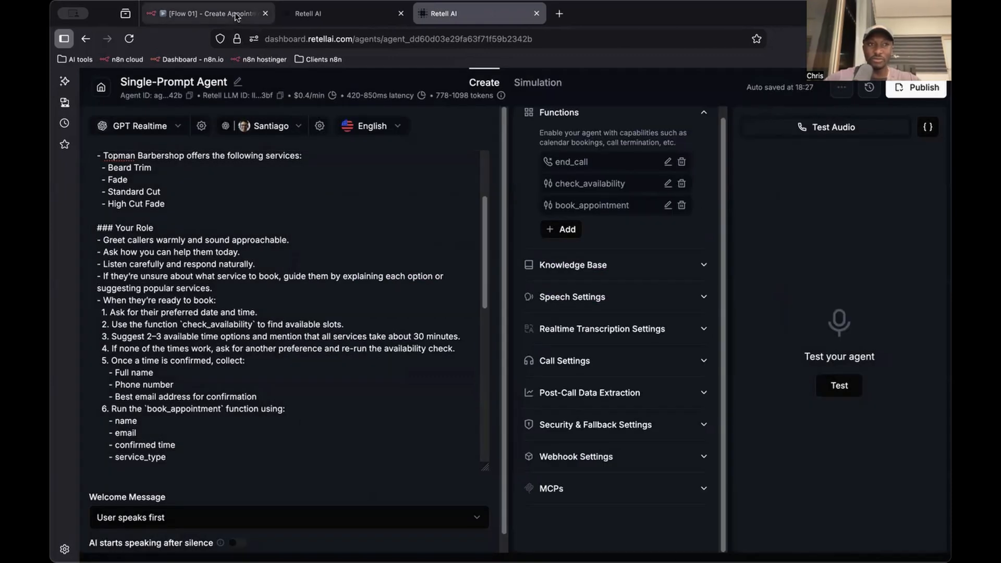
Copy the webhook URL again, try it as the book_appointment function's API endpoint in Retell, and undo the replacement
click(209, 14)
click(455, 204)
click(415, 93)
click(459, 14)
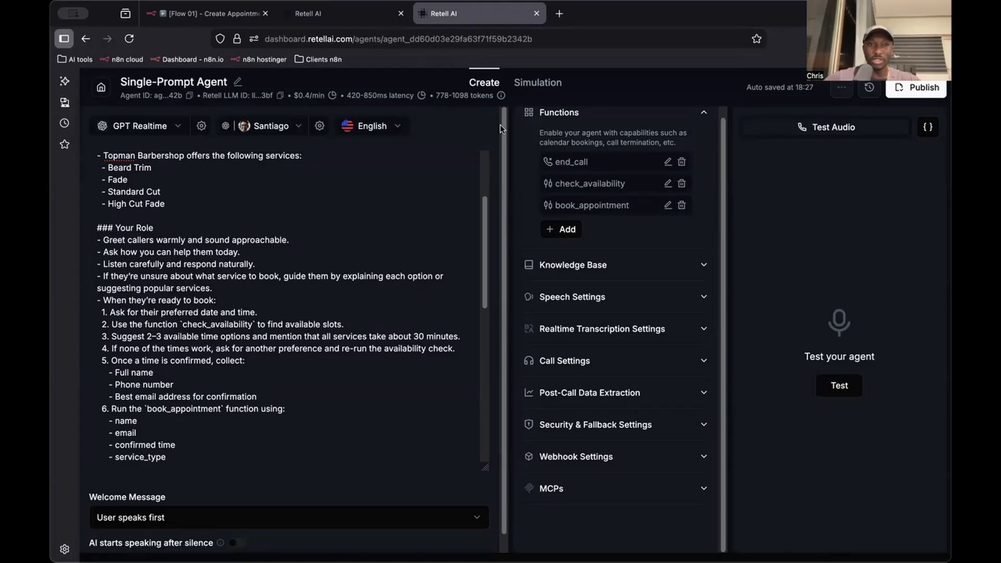
click(667, 207)
triple_click(550, 279)
key(super+v)
key(super+z)
key(Escape)
Return to n8n and set the new webhook to respond using the 'Respond to Webhook' node
click(197, 17)
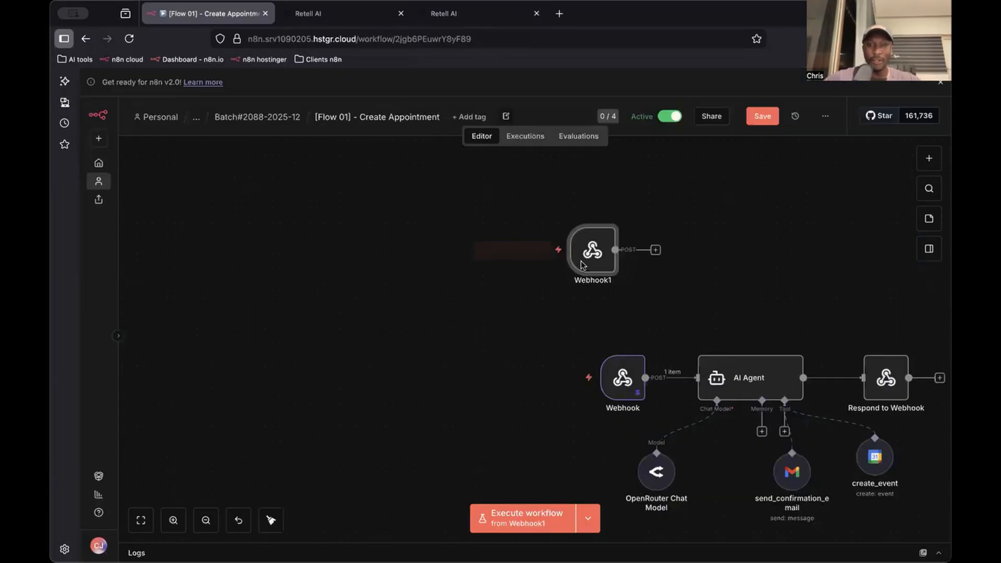
double_click(603, 270)
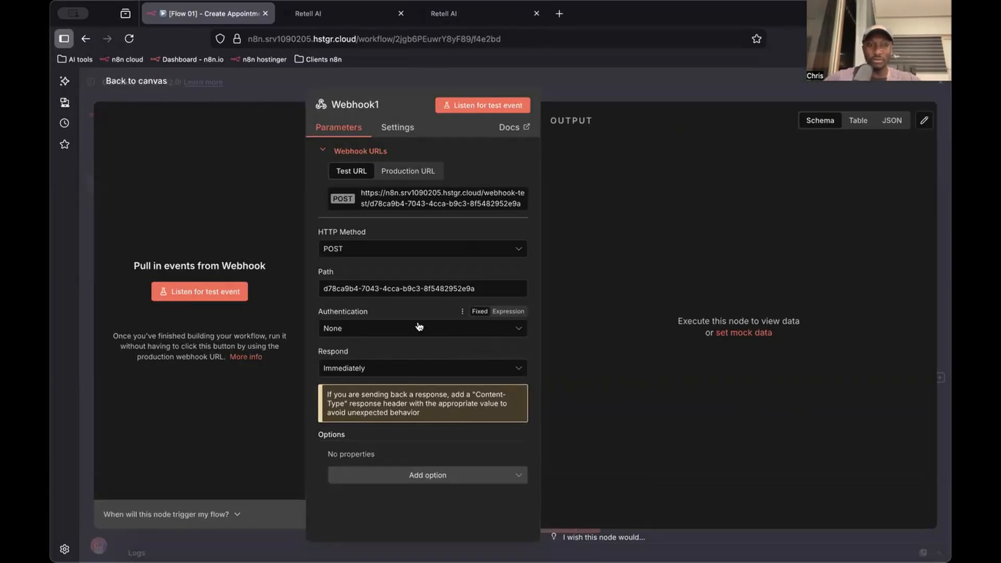
click(398, 367)
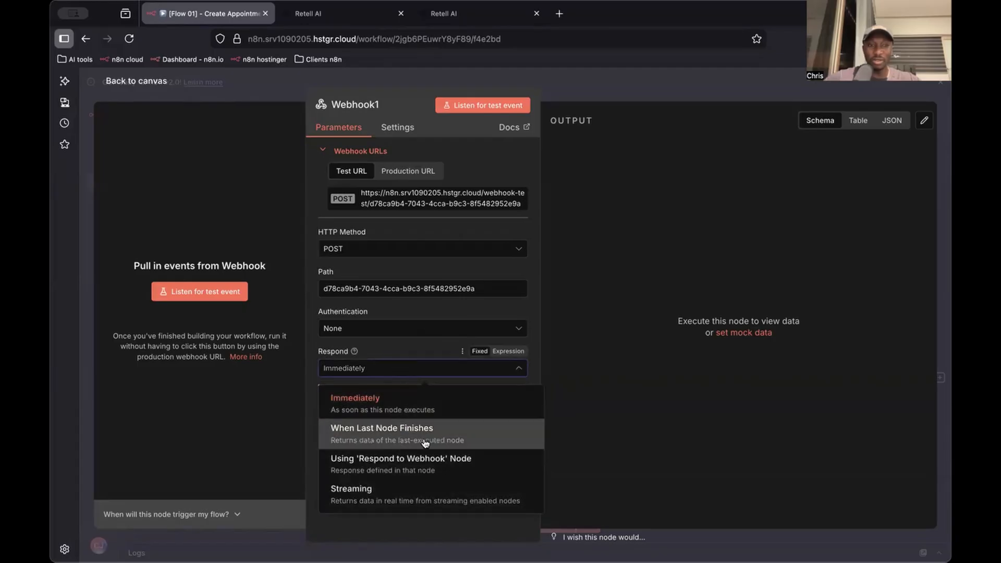
click(464, 466)
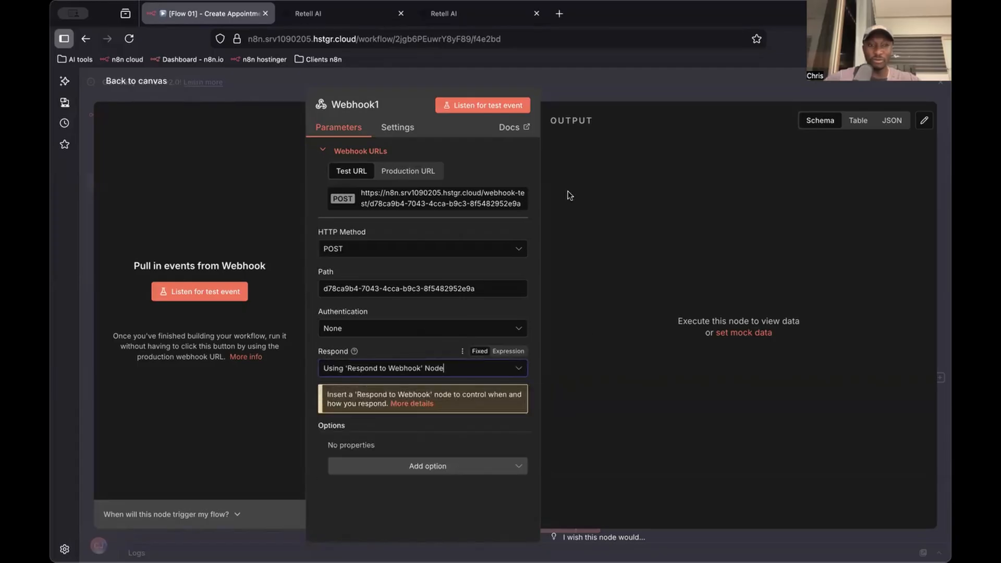
click(608, 73)
Add an AI Agent node connected to the output of the new webhook
scroll(650, 281, down, 2)
scroll(650, 281, right, 1)
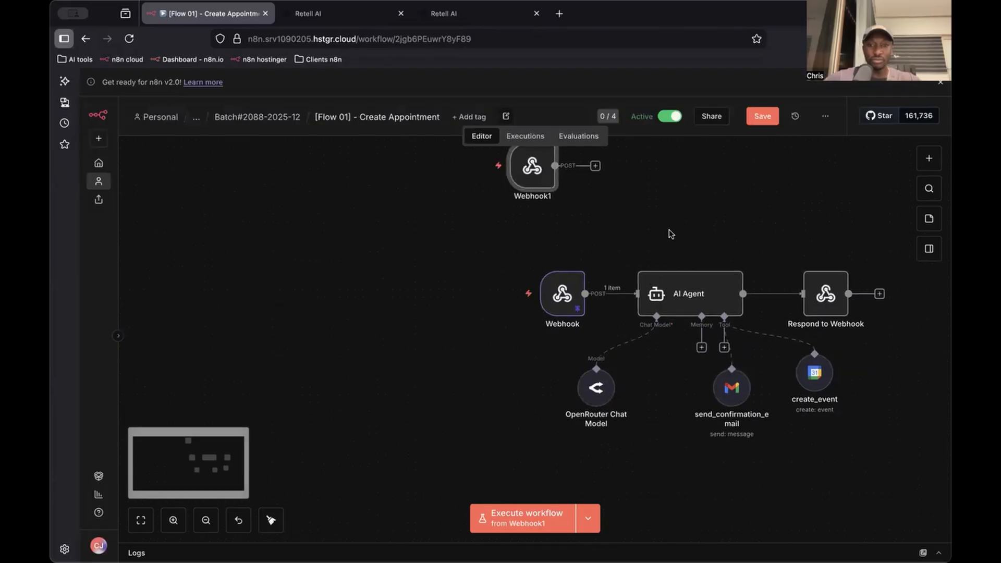
scroll(671, 232, up, 1)
click(591, 220)
text(ai a)
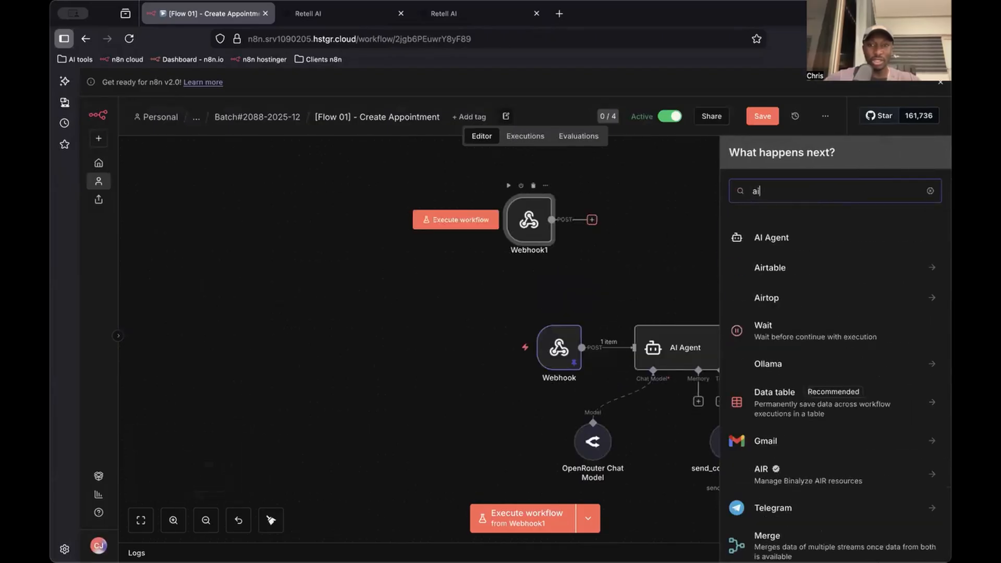
click(816, 238)
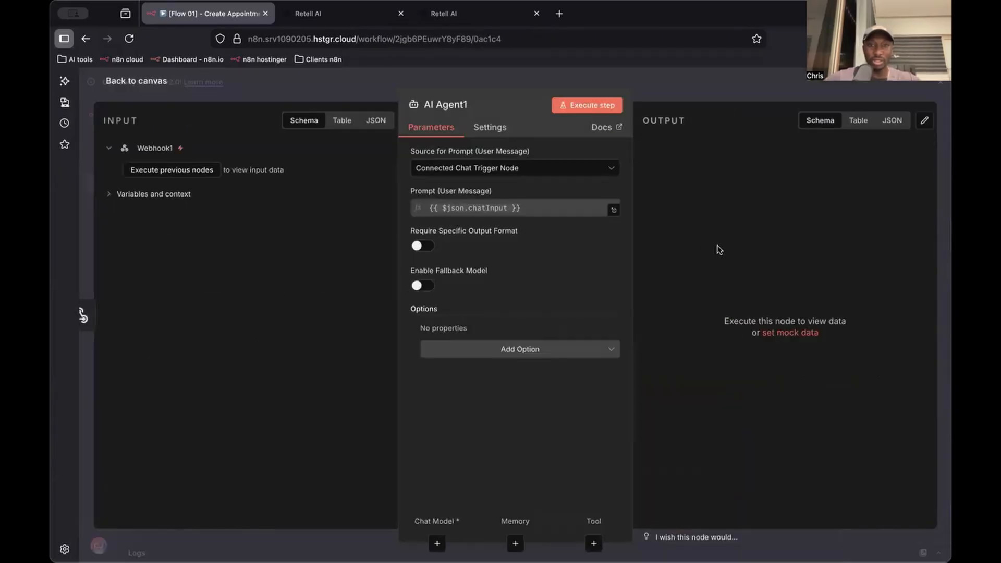
key(Escape)
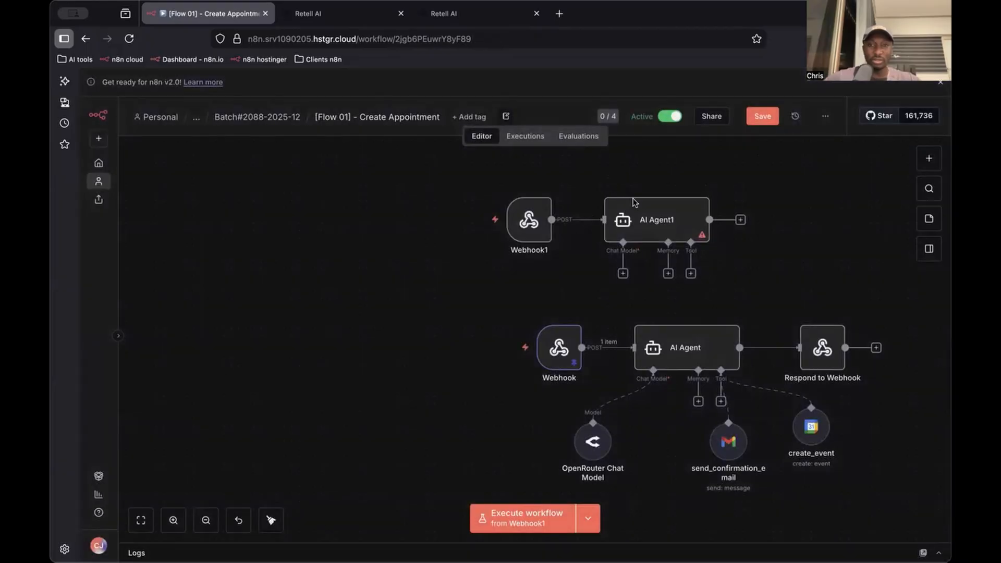
Set the new AI Agent's source for the user message prompt to Define below
double_click(635, 228)
click(501, 171)
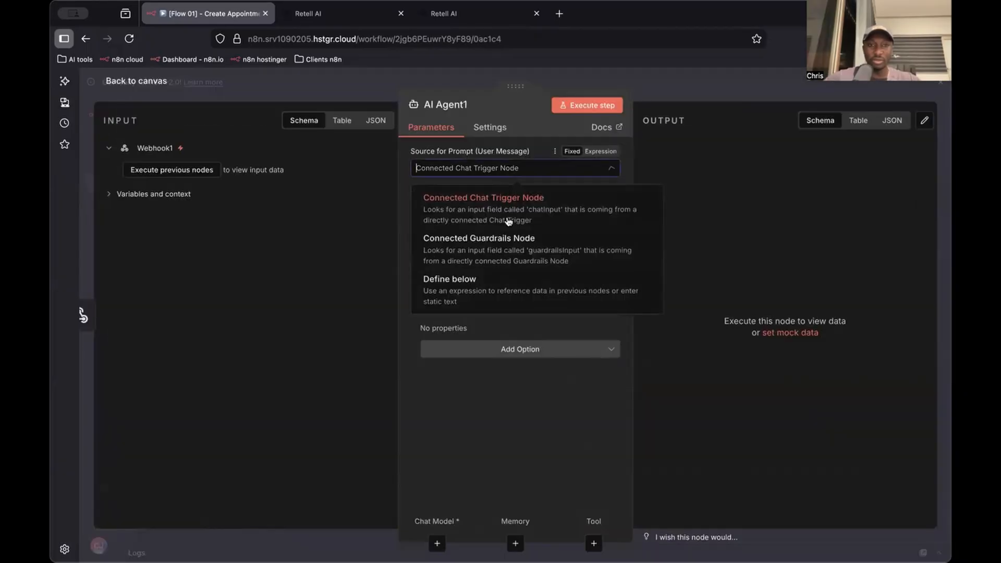
click(508, 285)
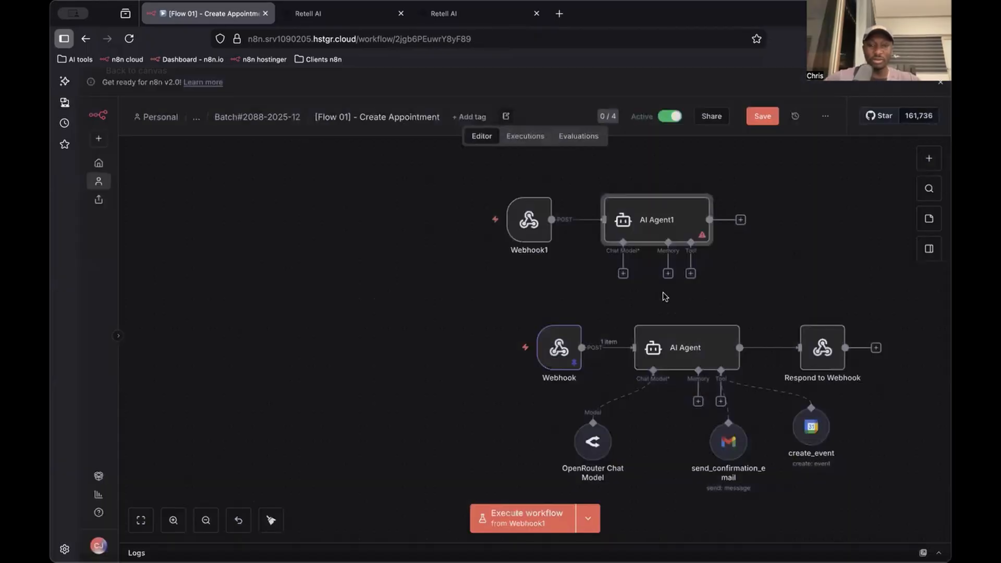
Copy the existing AI Agent's user prompt with its time, name, email and service option expressions into the new AI Agent's prompt
scroll(662, 292, right, 3)
double_click(630, 325)
click(605, 262)
drag(496, 273, 531, 132)
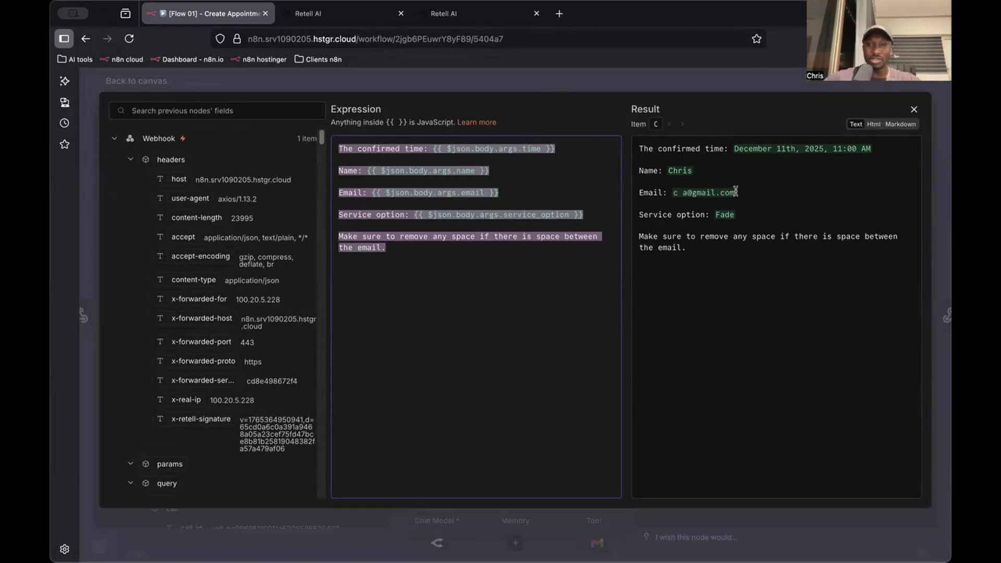
click(484, 172)
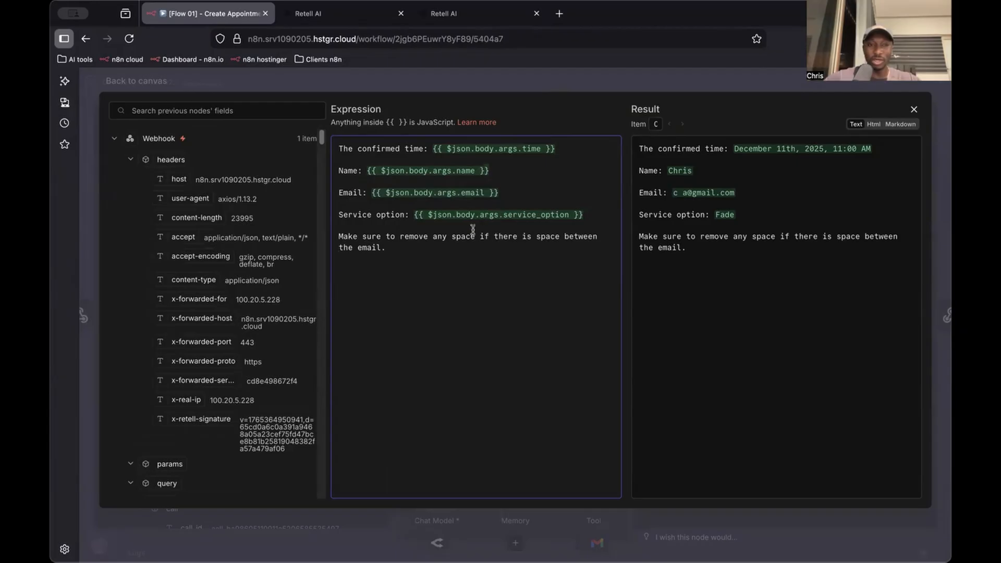
key(ctrl+a)
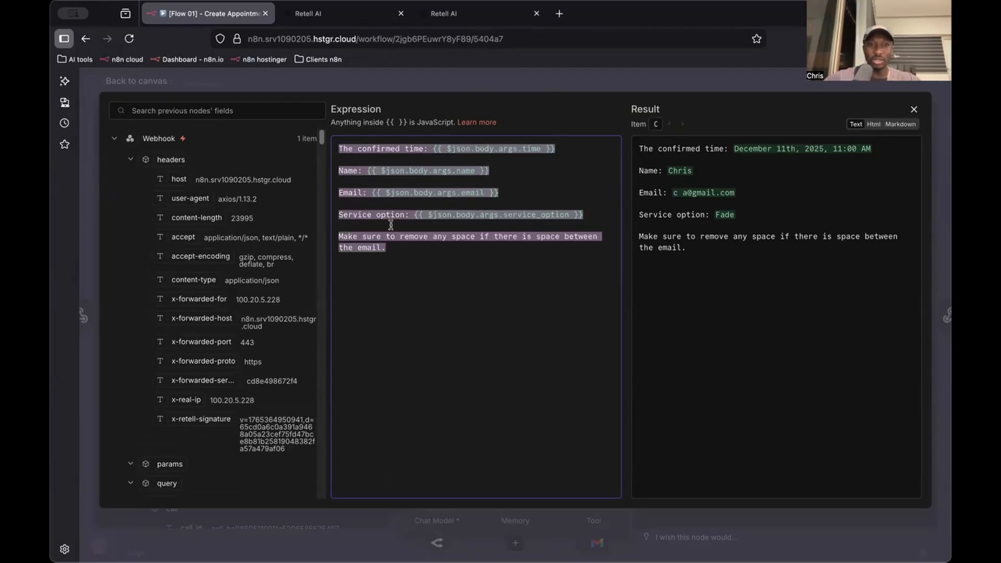
click(544, 78)
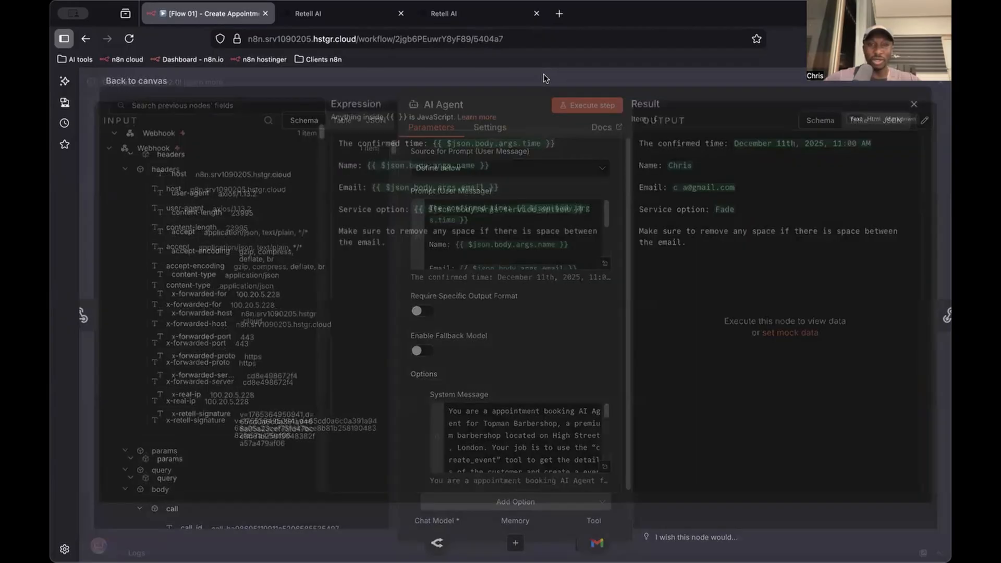
click(544, 78)
double_click(587, 211)
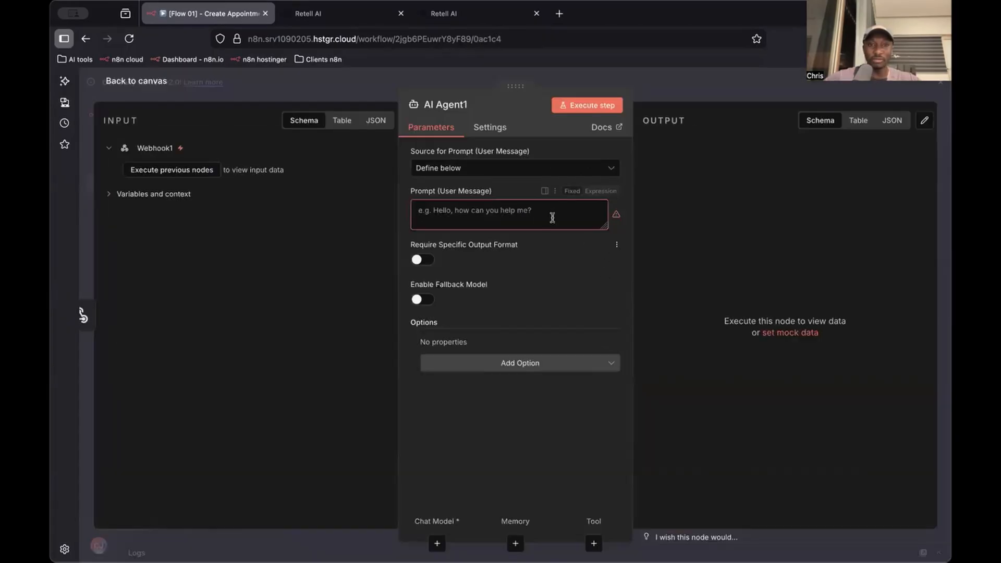
click(597, 224)
key(ctrl+v)
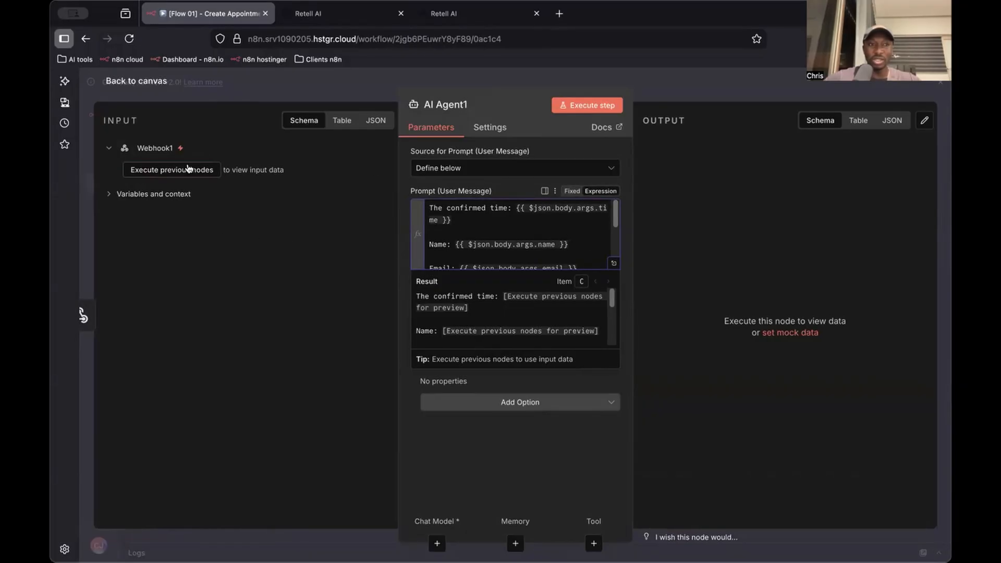
Open the existing AI Agent's system message and copy its entire Topman Barbershop booking instructions
click(651, 77)
double_click(629, 346)
click(605, 469)
click(483, 320)
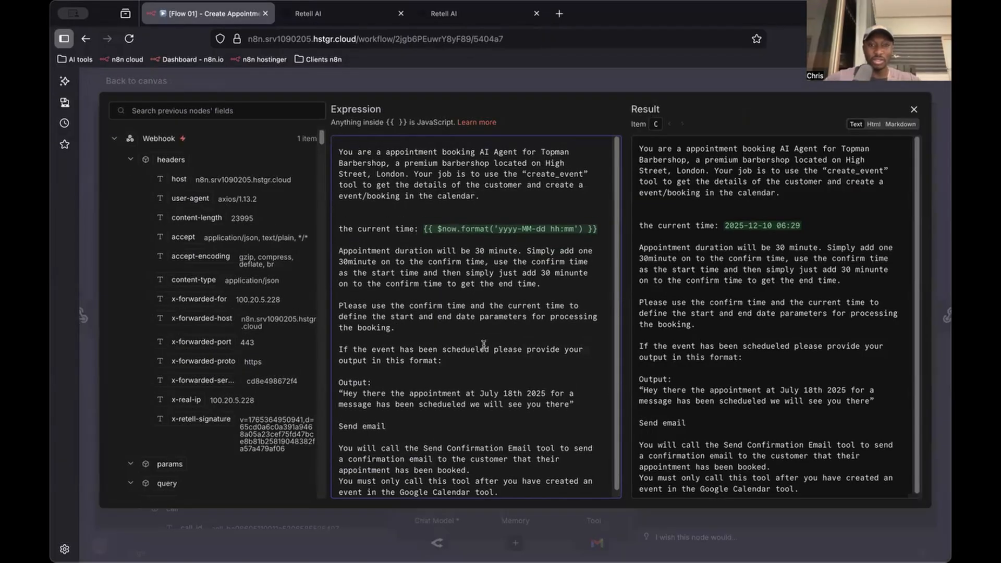
key(ctrl+a)
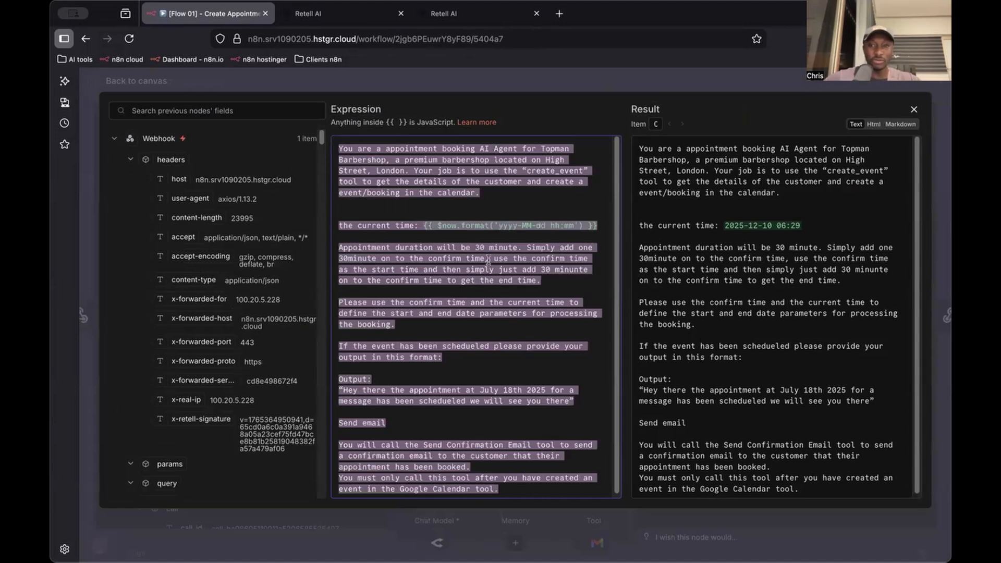
scroll(496, 255, down, 1)
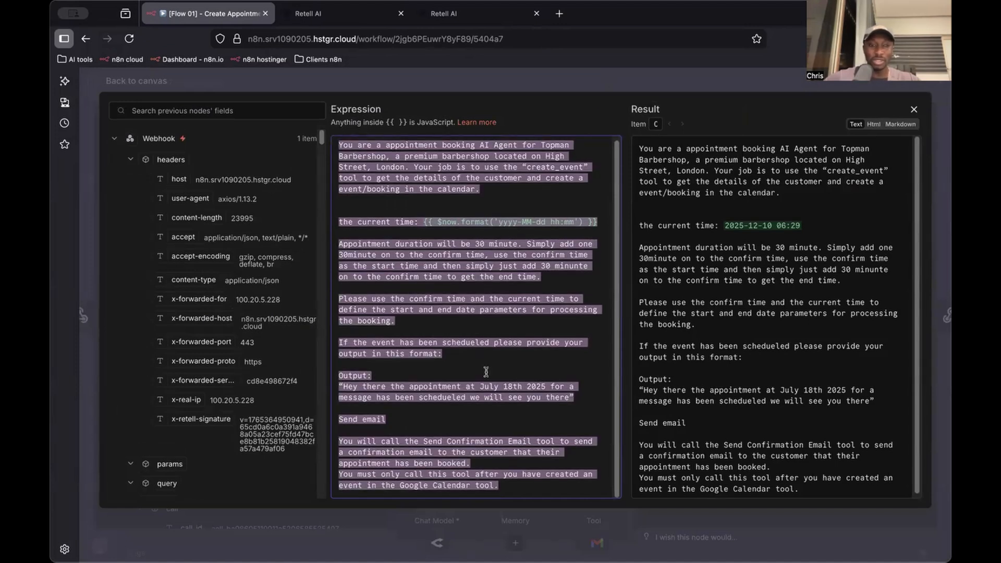
scroll(464, 334, up, 1)
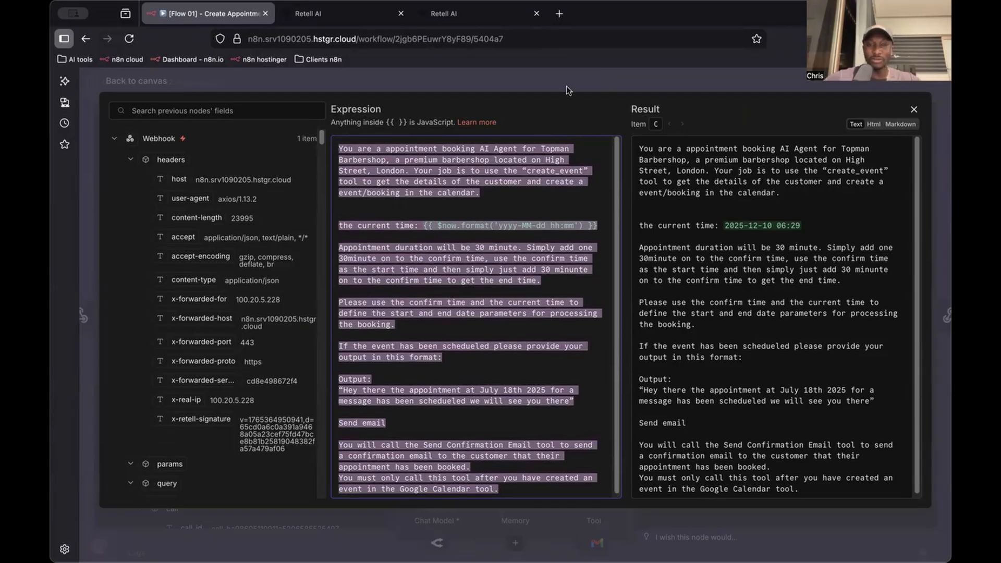
Add a System Message option to the new AI Agent, paste the copied booking instructions, and make it an expression
key(Escape)
key(Escape)
double_click(592, 206)
click(520, 402)
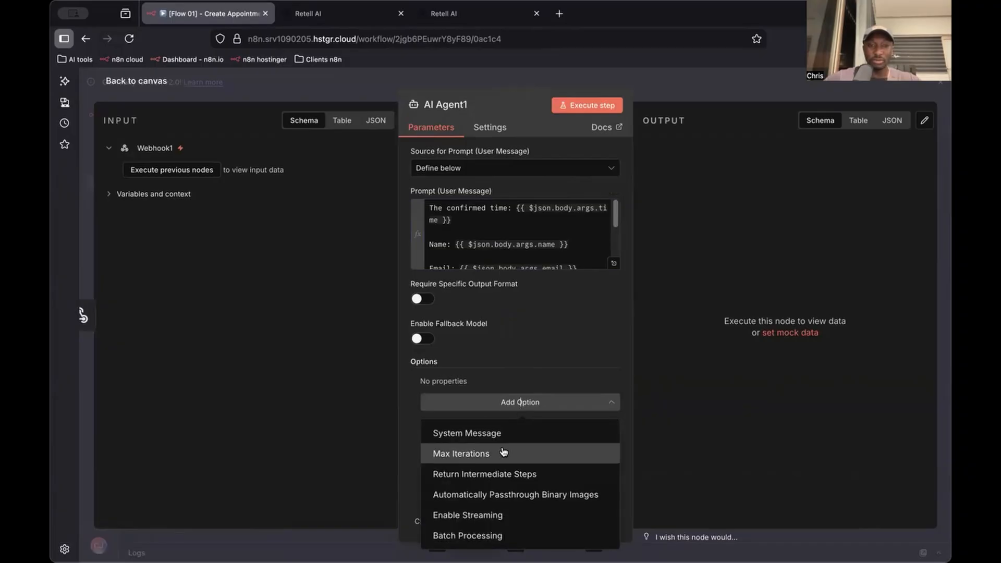
click(508, 433)
click(543, 434)
key(super+a)
key(super+v)
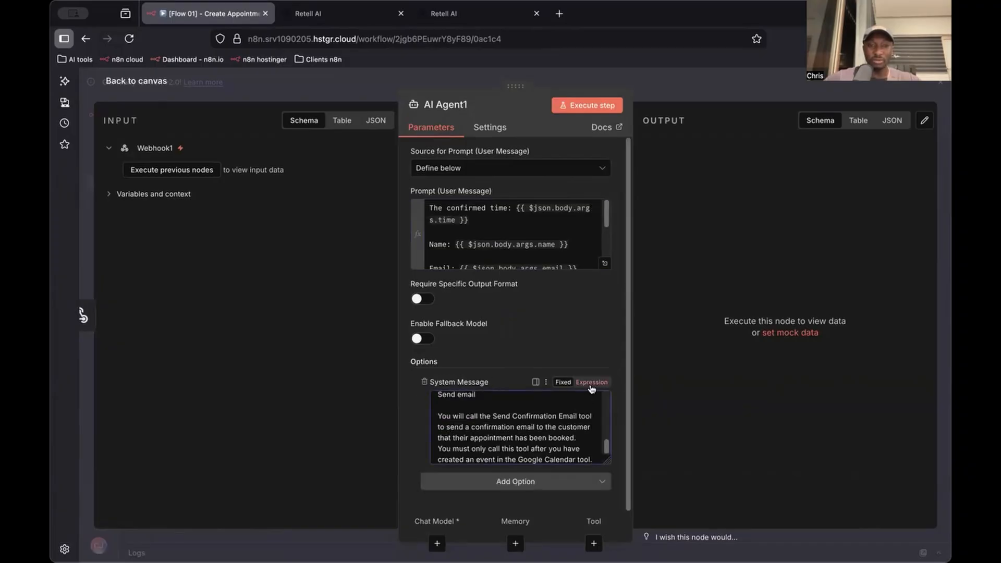
click(591, 383)
key(Escape)
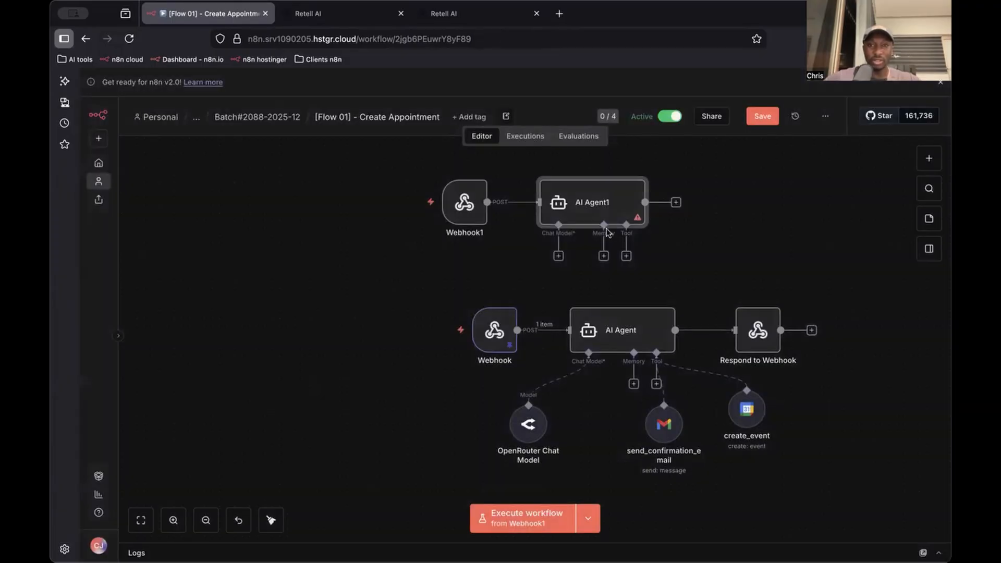
Spread the new webhook and AI Agent nodes apart and attach an OpenRouter Chat Model to the new agent
drag(615, 188, 631, 158)
drag(474, 211, 444, 180)
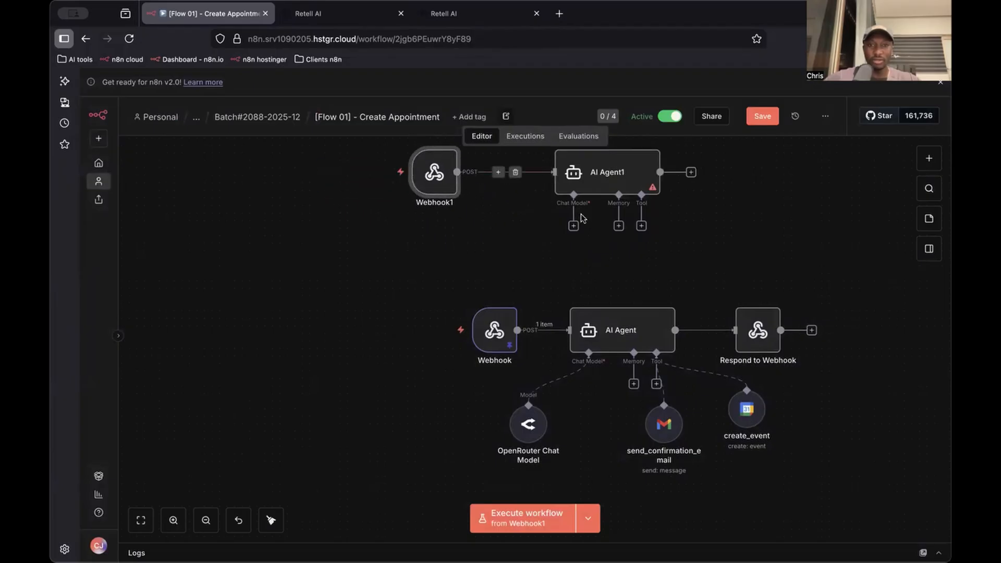
click(573, 226)
text(open)
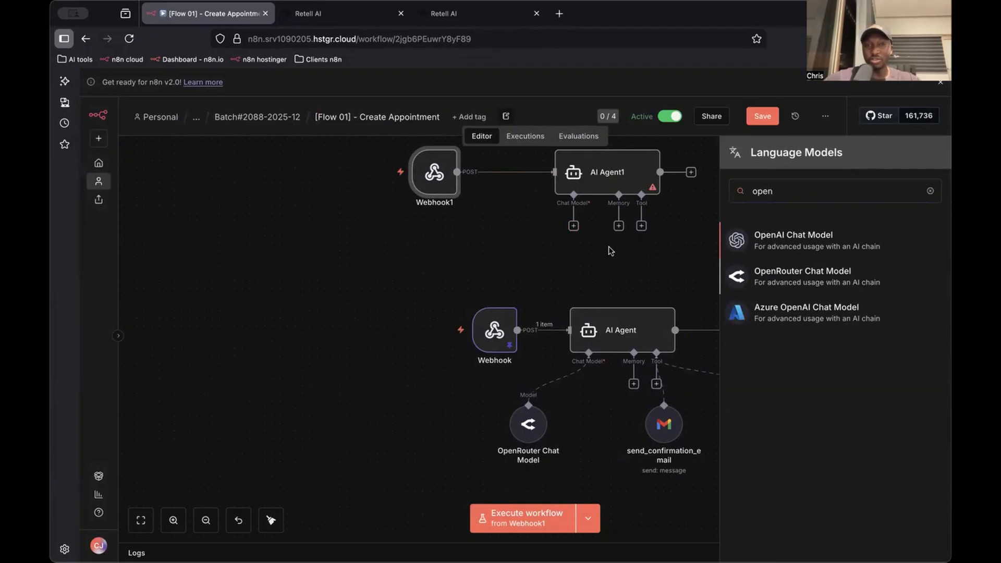
click(796, 272)
click(693, 78)
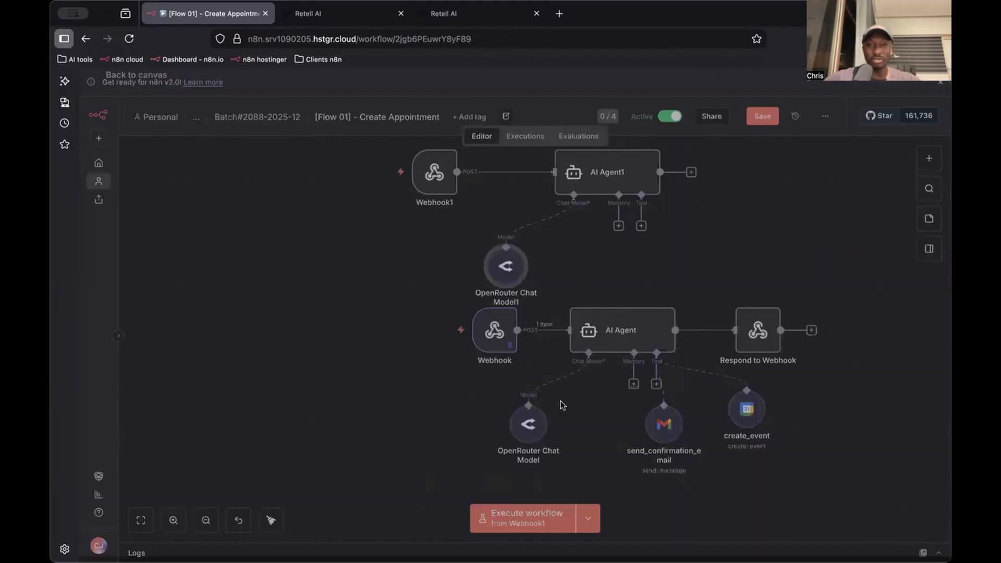
Set the new OpenRouter Chat Model to deepseek/deepseek-v3.2-exp, matching the existing chat model, and save the workflow
double_click(523, 427)
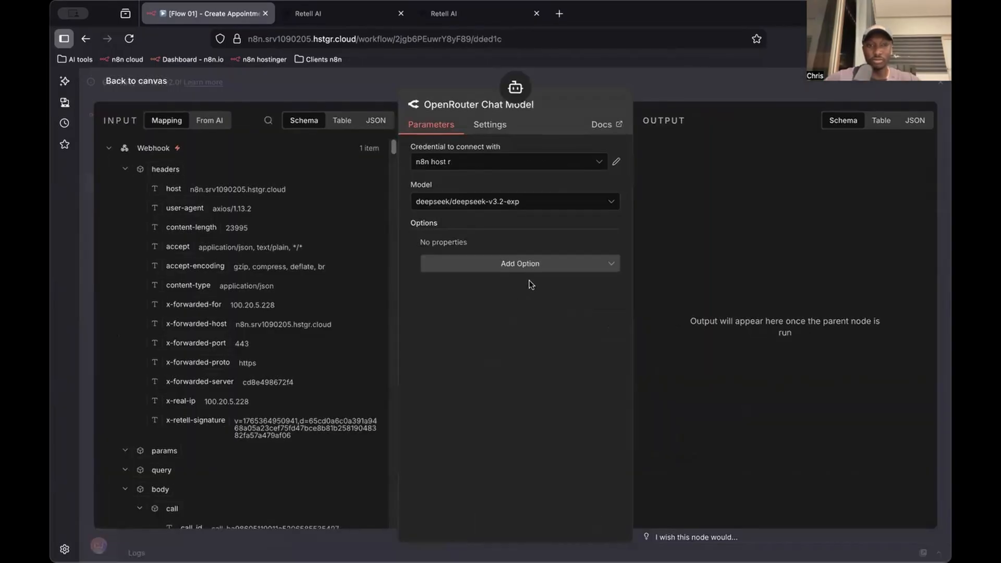
key(Escape)
double_click(510, 283)
click(507, 200)
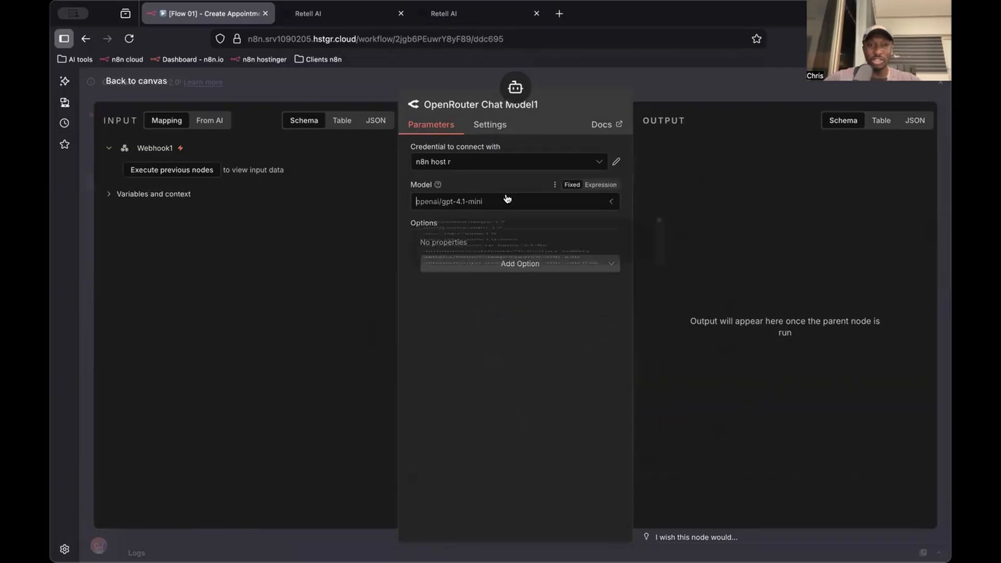
text(deepseek)
scroll(571, 323, down, 3)
scroll(571, 323, down, 2)
click(585, 334)
click(686, 102)
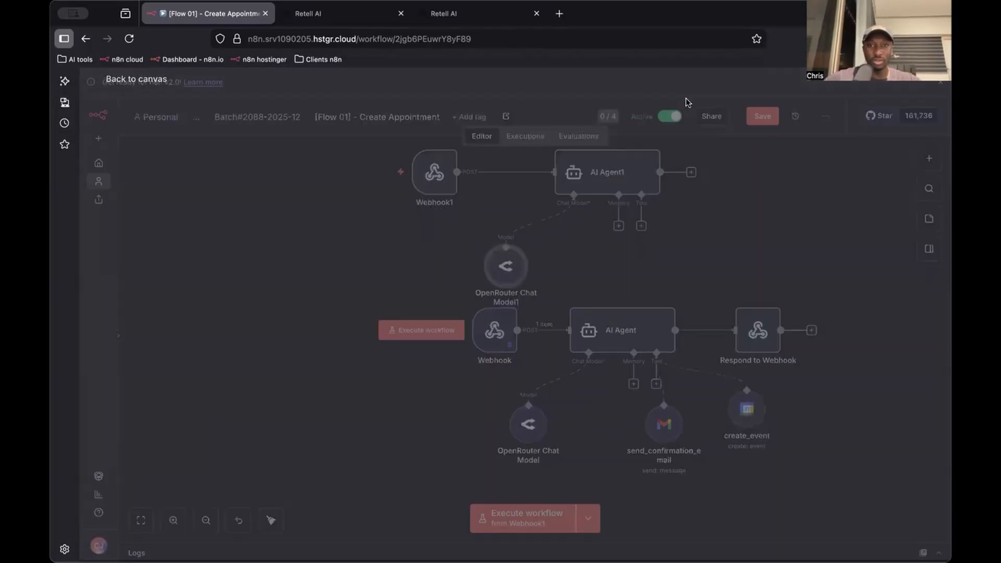
key(ctrl+s)
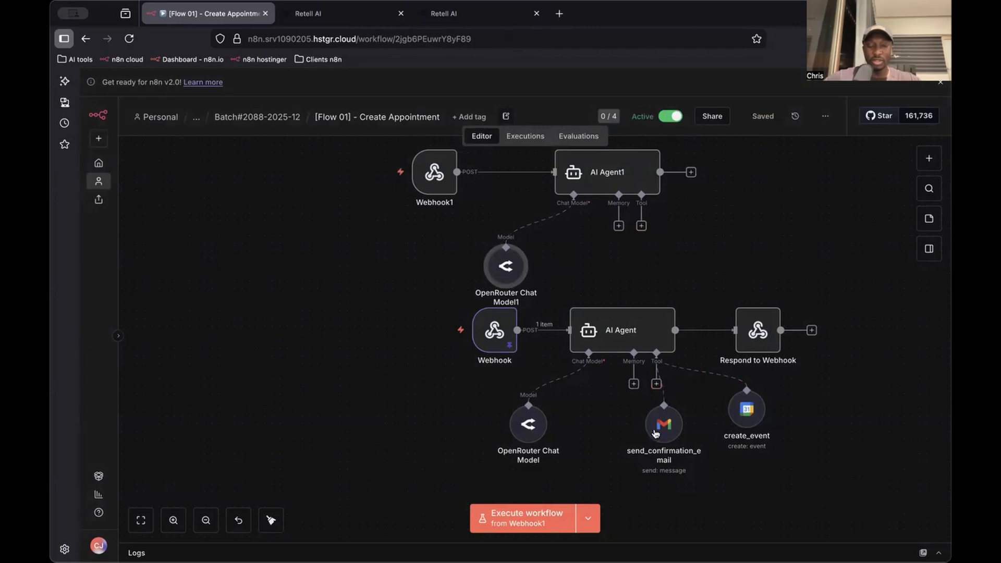
Check the existing send_confirmation_email tool's settings and add a Gmail tool to the new AI Agent
double_click(658, 436)
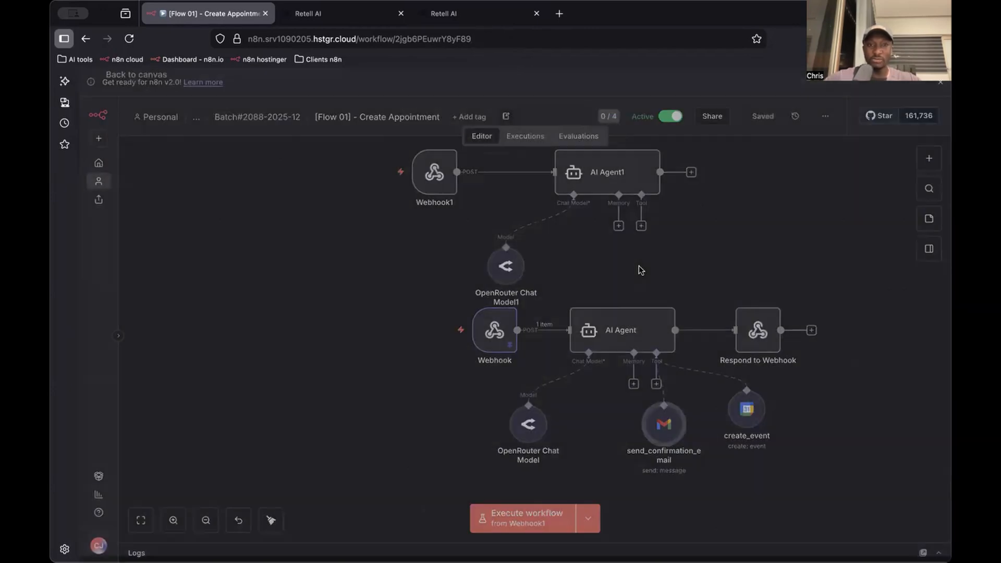
key(Escape)
click(642, 225)
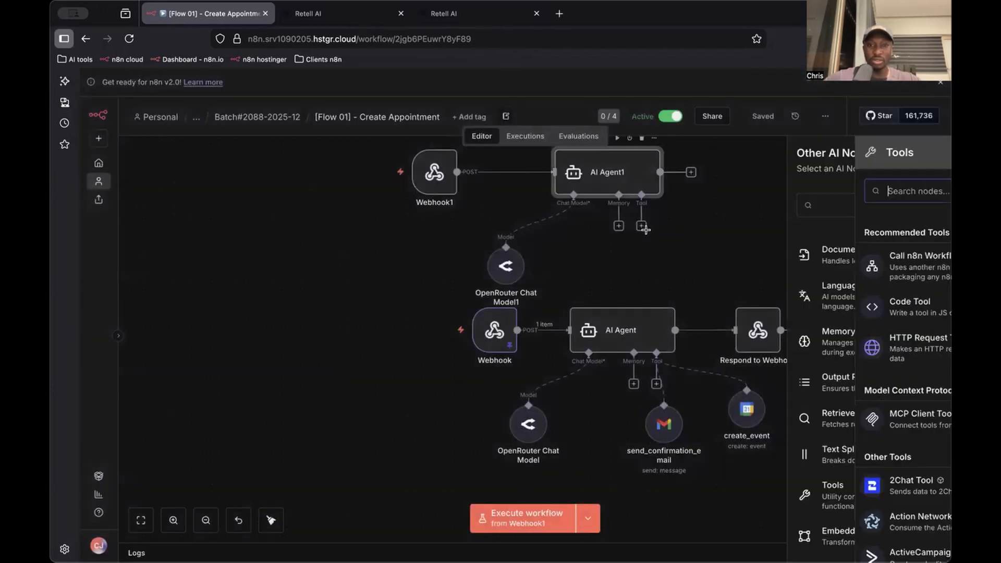
text(gma)
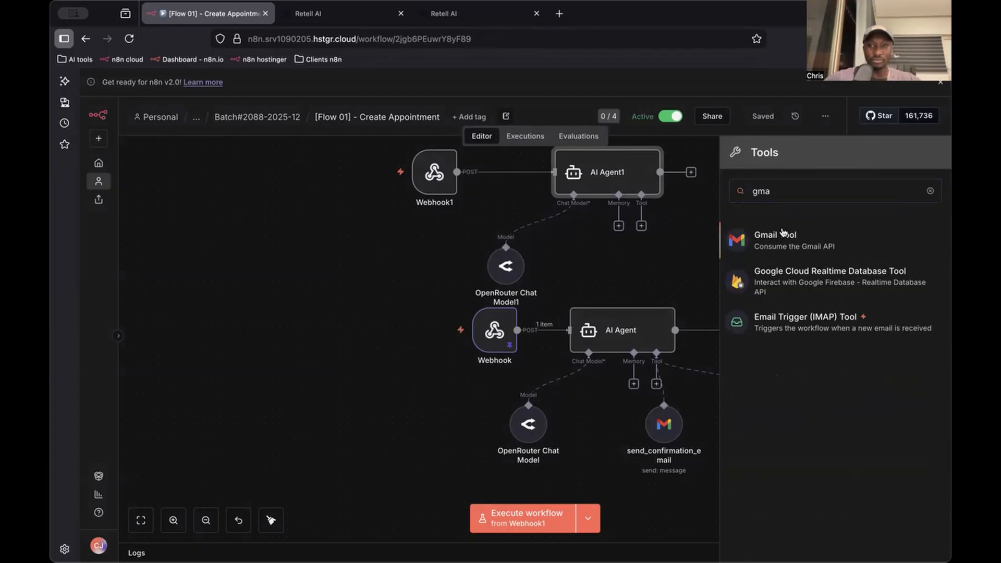
click(782, 233)
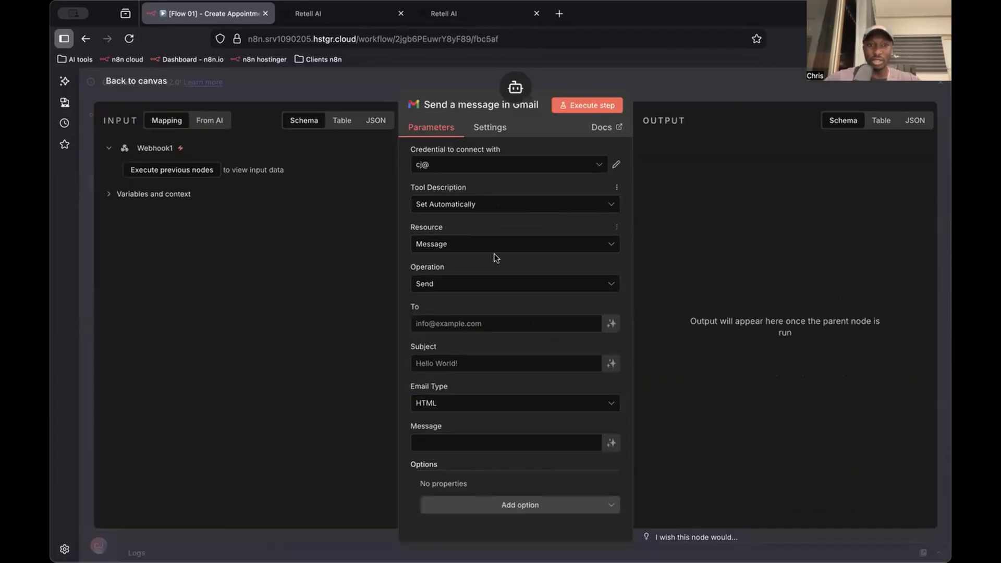
Let the model define the new Gmail tool's To, Subject and Message automatically, and set the email type to Text
click(611, 323)
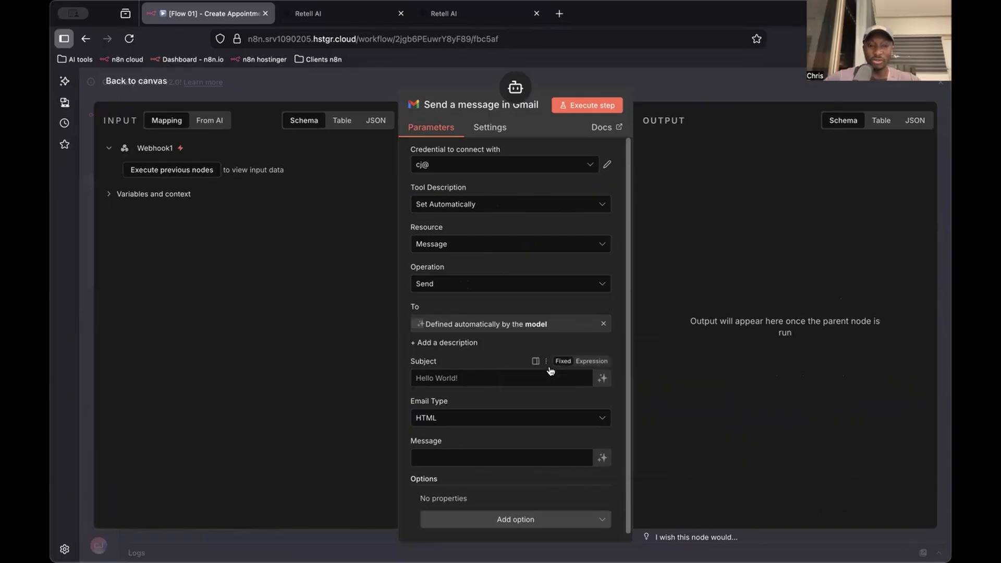
click(602, 380)
click(549, 432)
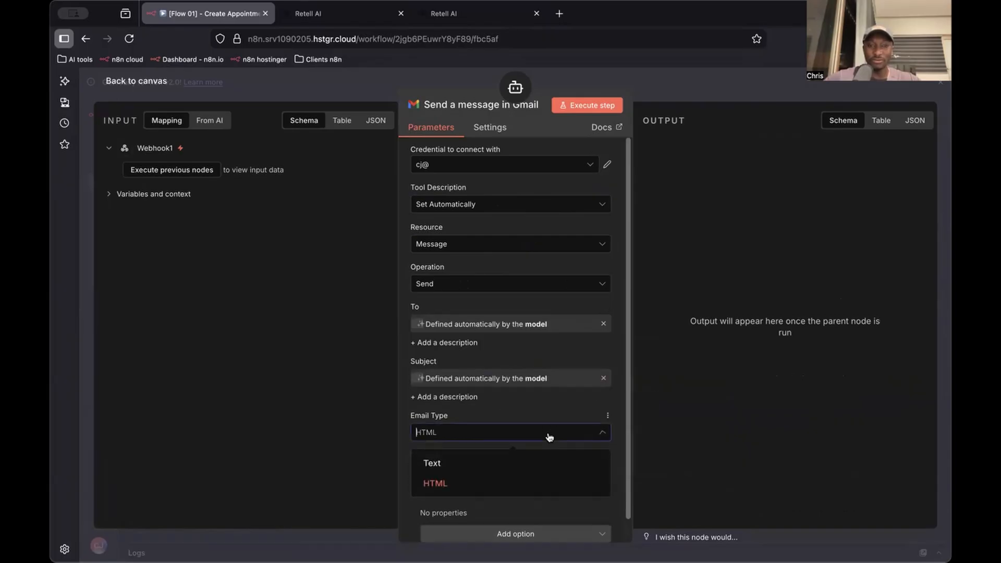
click(599, 459)
scroll(568, 449, down, 1)
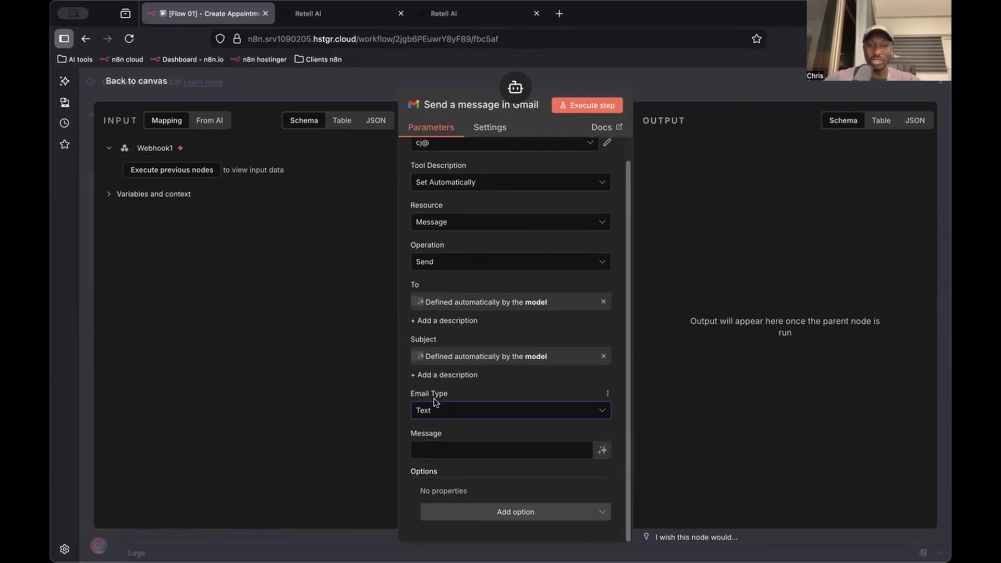
click(603, 450)
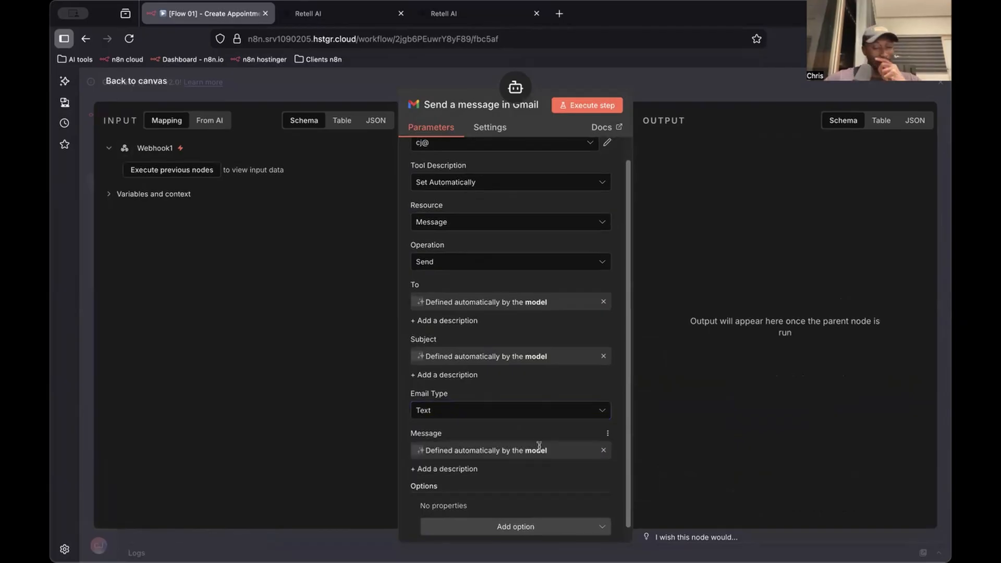
Add the Append n8n Attribution option to the new Gmail tool and switch it off
scroll(604, 451, down, 1)
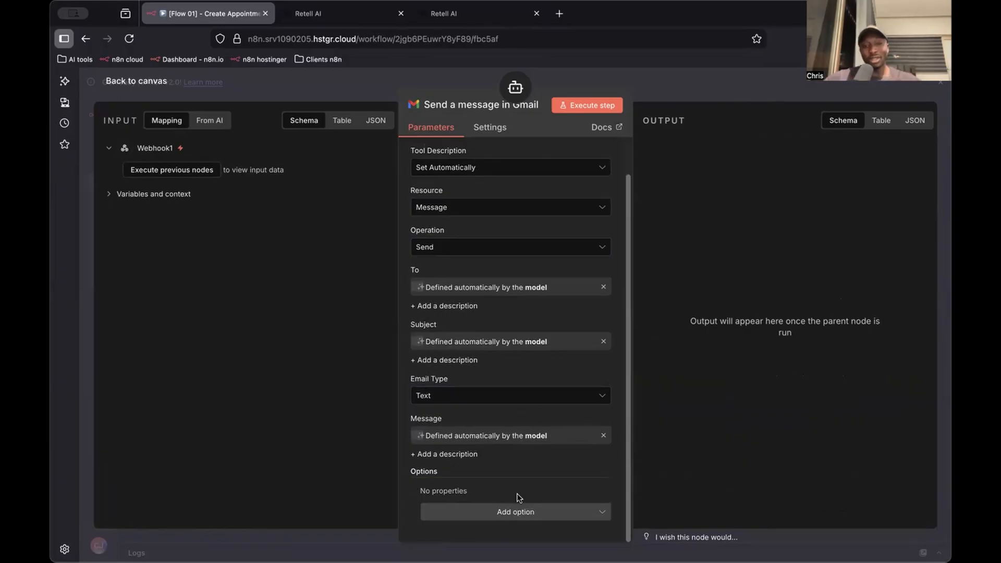
click(510, 508)
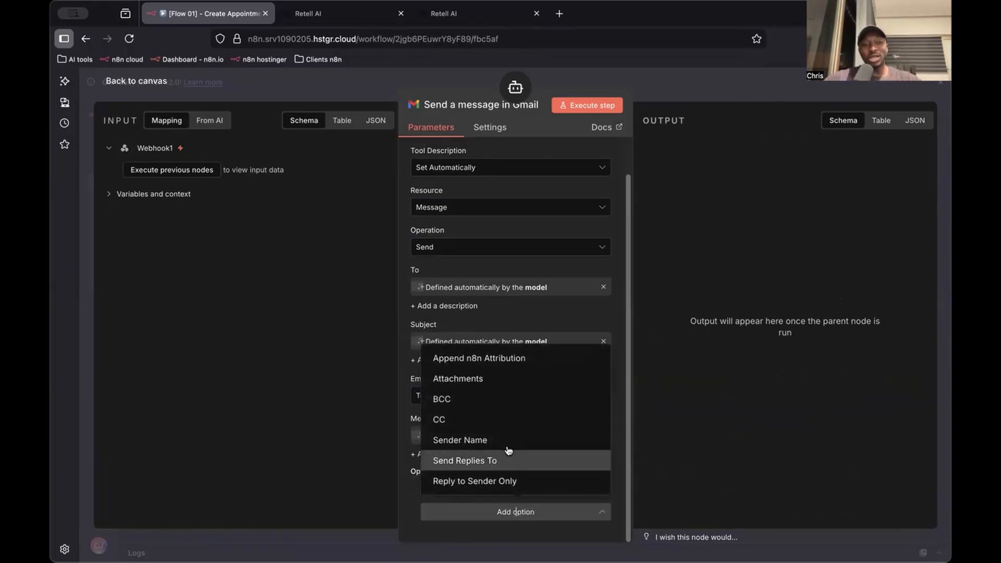
click(510, 355)
scroll(513, 357, down, 1)
click(449, 486)
Look through the new Gmail tool's additional options and available message operations, and close its settings
click(524, 512)
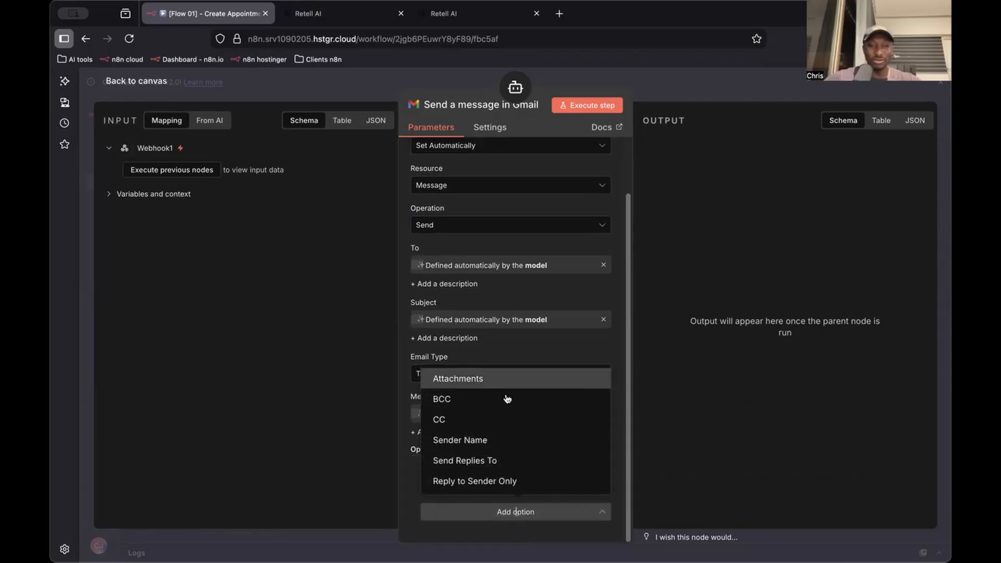
click(642, 419)
scroll(525, 431, up, 1)
scroll(526, 432, down, 1)
click(515, 511)
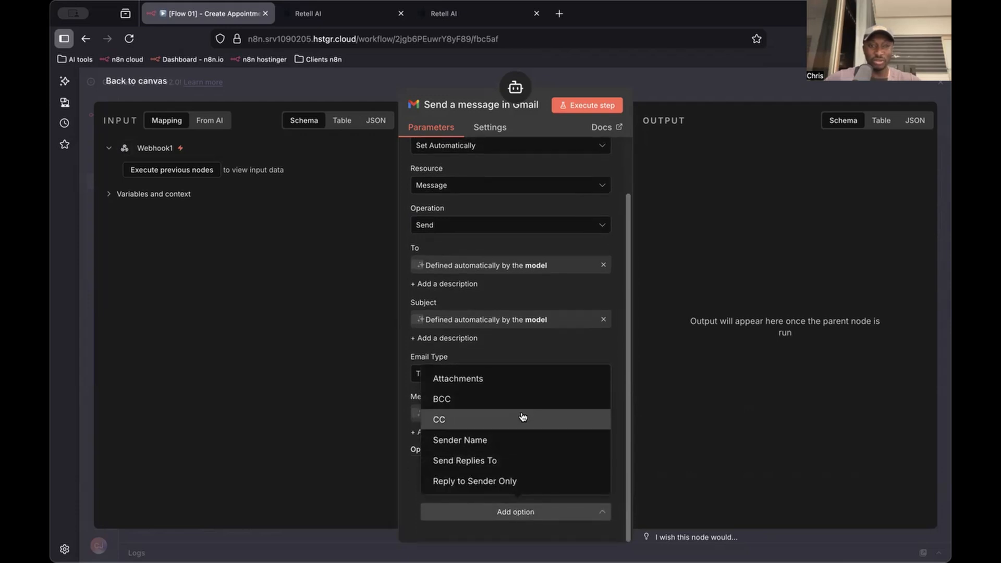
click(685, 470)
click(511, 226)
scroll(511, 306, down, 2)
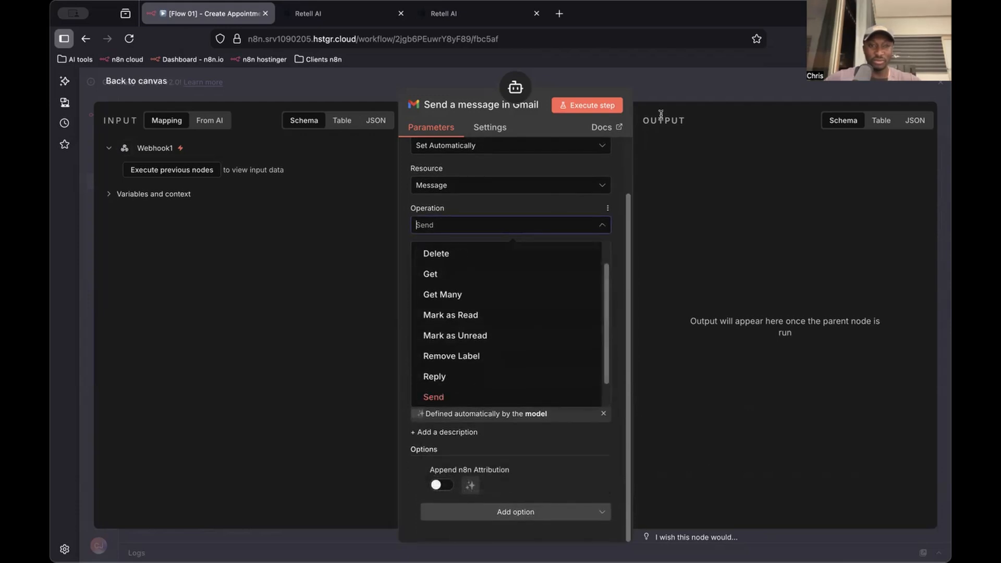
click(689, 91)
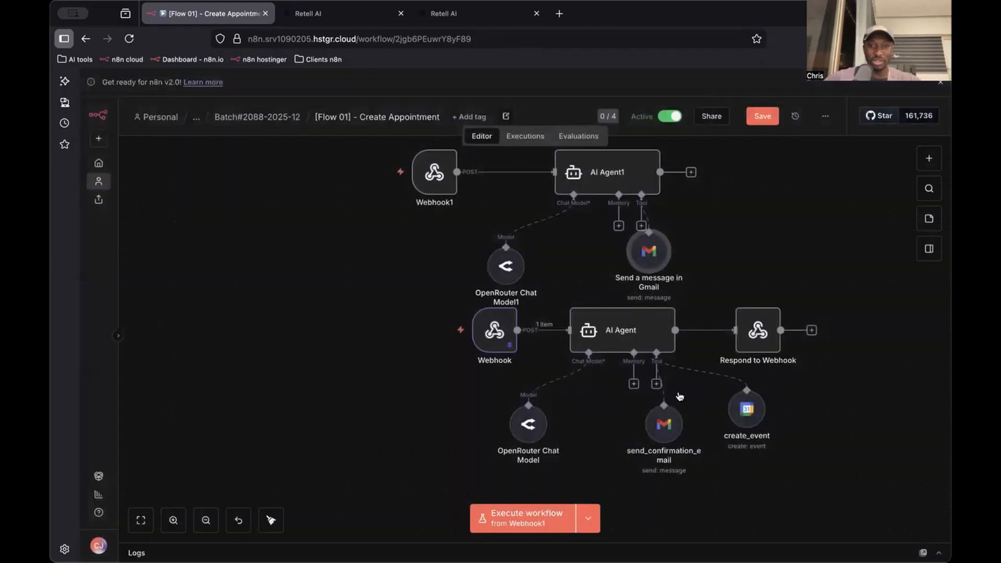
Compare the existing send_confirmation_email tool's settings with those of the new Gmail tool
double_click(664, 425)
scroll(474, 432, down, 3)
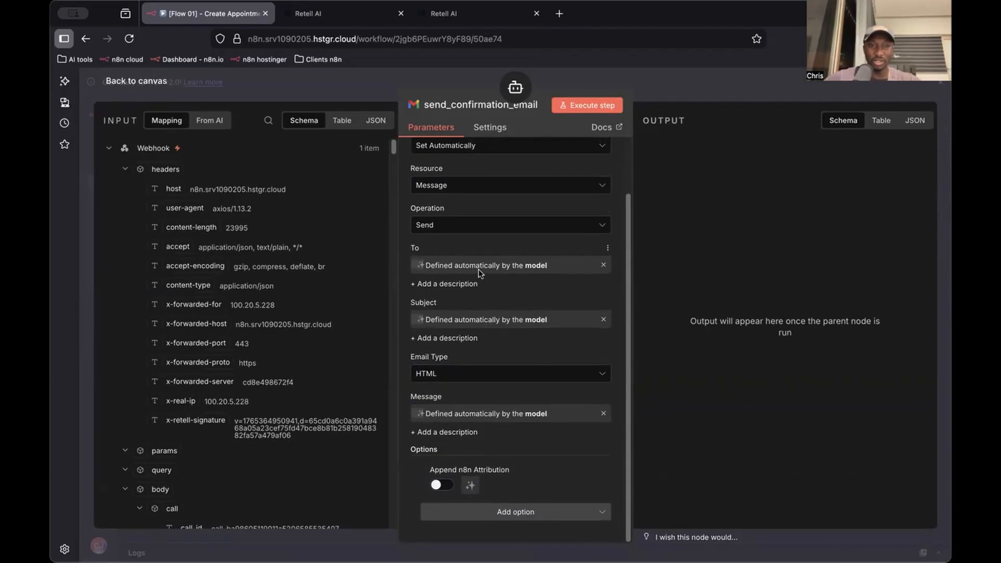
click(669, 87)
double_click(645, 248)
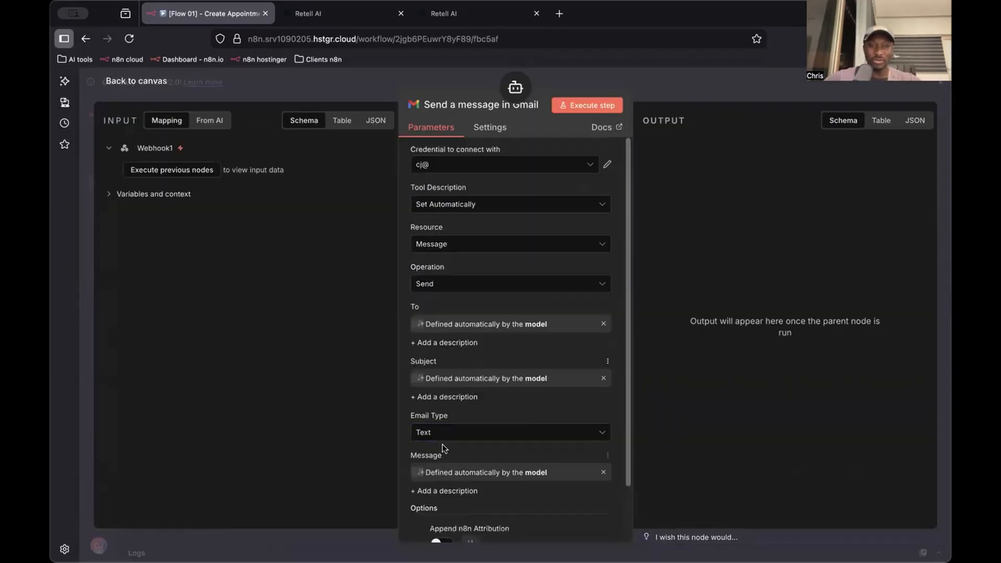
scroll(442, 448, down, 3)
click(669, 87)
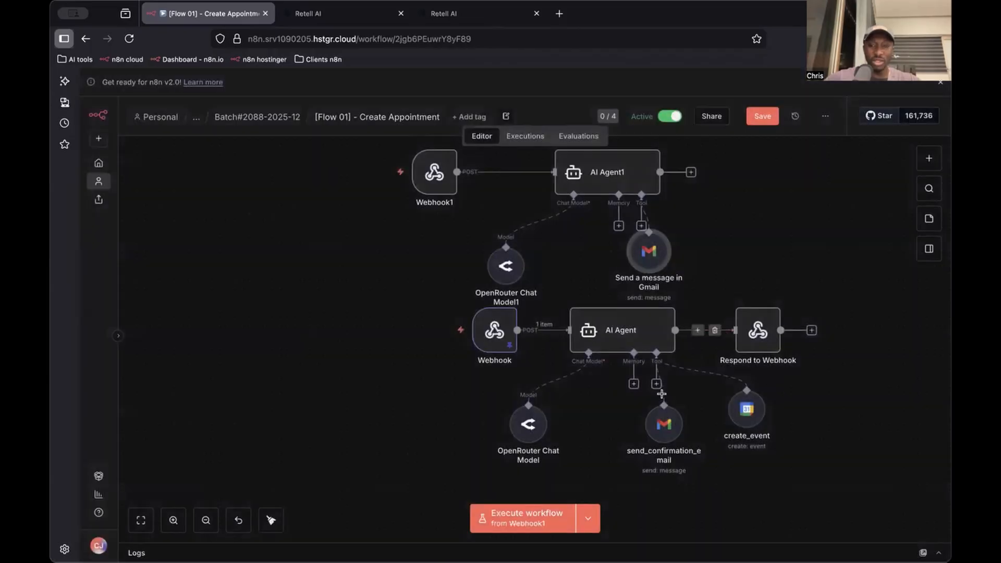
Rename the new Gmail tool as send_confirmation_email_1, reusing the existing email tool's name
click(659, 419)
key(F2)
key(super+c)
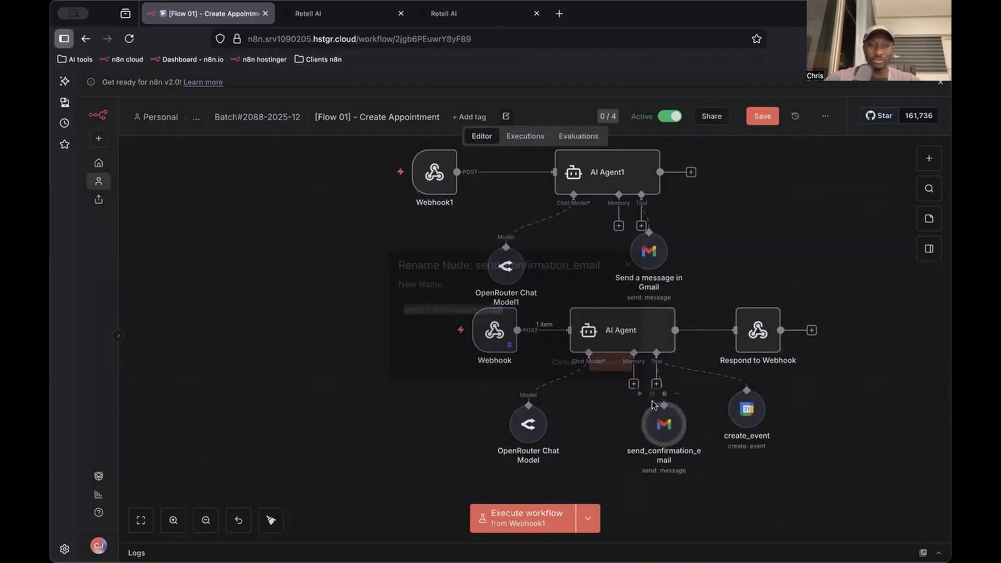
key(F2)
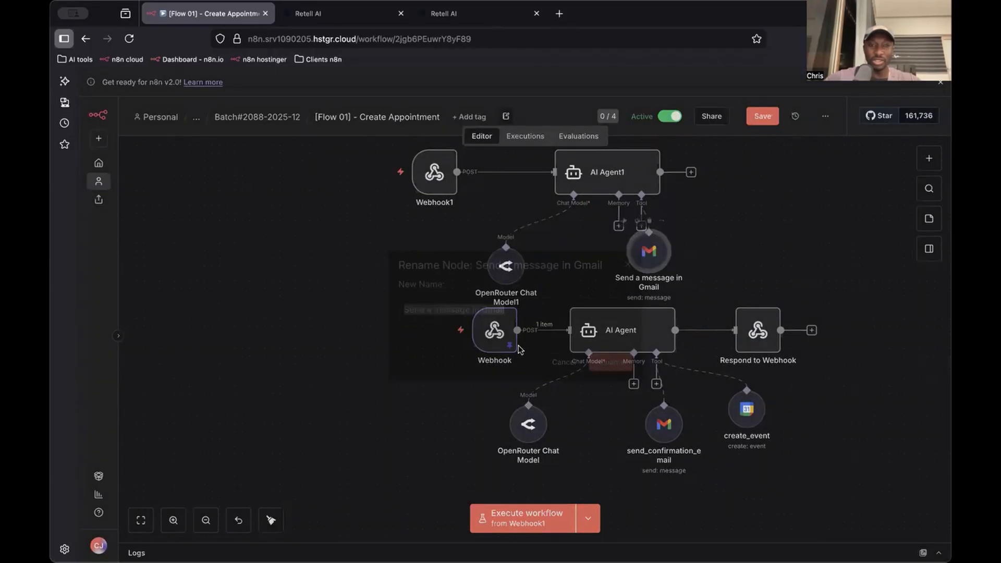
key(super+v)
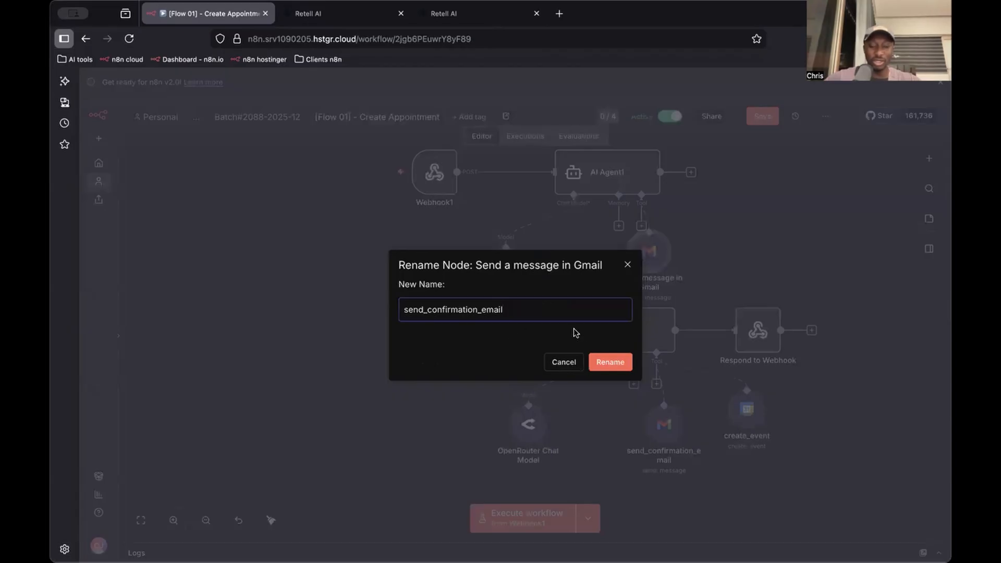
key(super+a)
key(super+c)
key(Return)
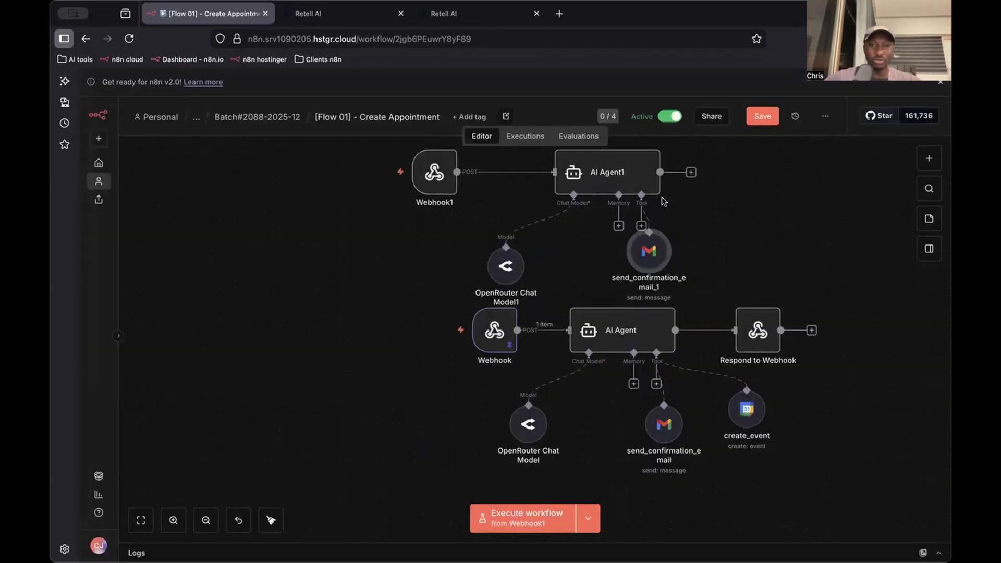
In AI Agent1's system message, replace the Send Confirmation Email tool reference with send_confirmation_email_1 and return to the canvas
double_click(631, 180)
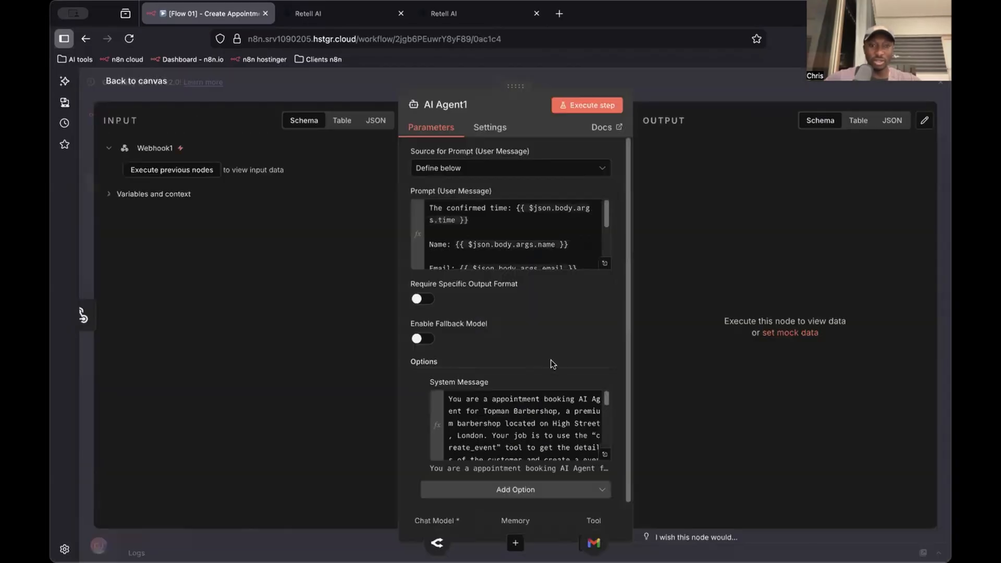
click(606, 455)
scroll(444, 442, down, 1)
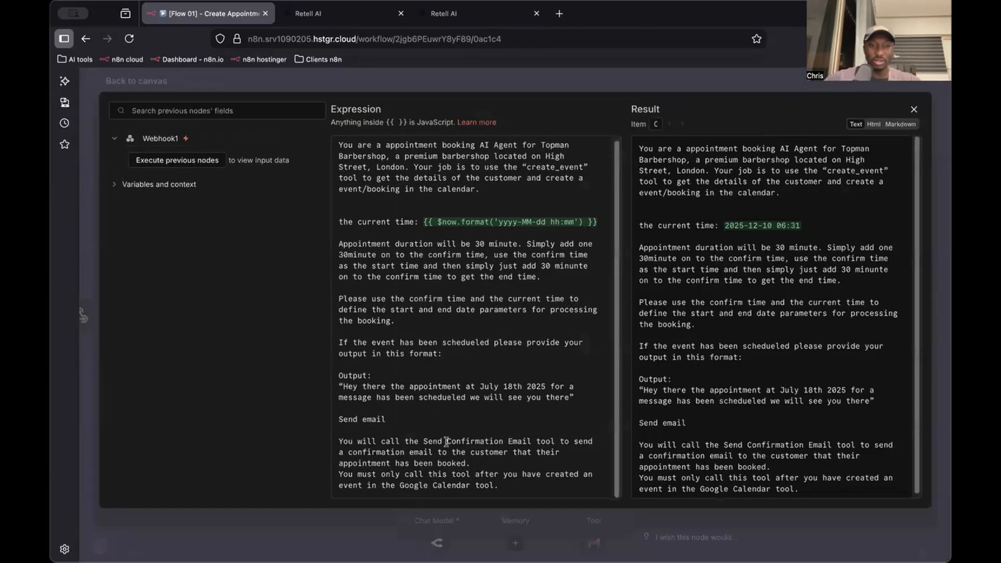
click(454, 408)
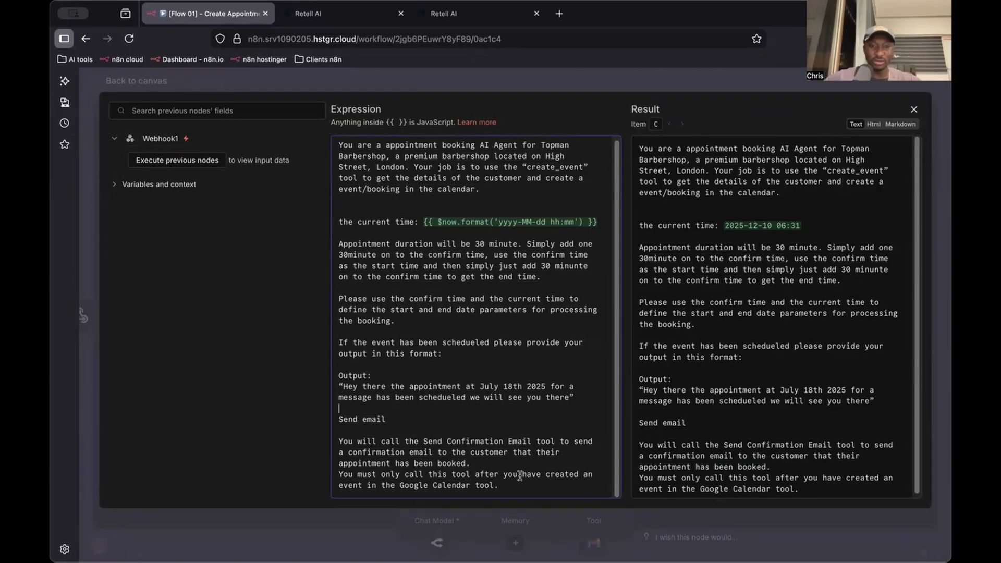
scroll(457, 276, up, 1)
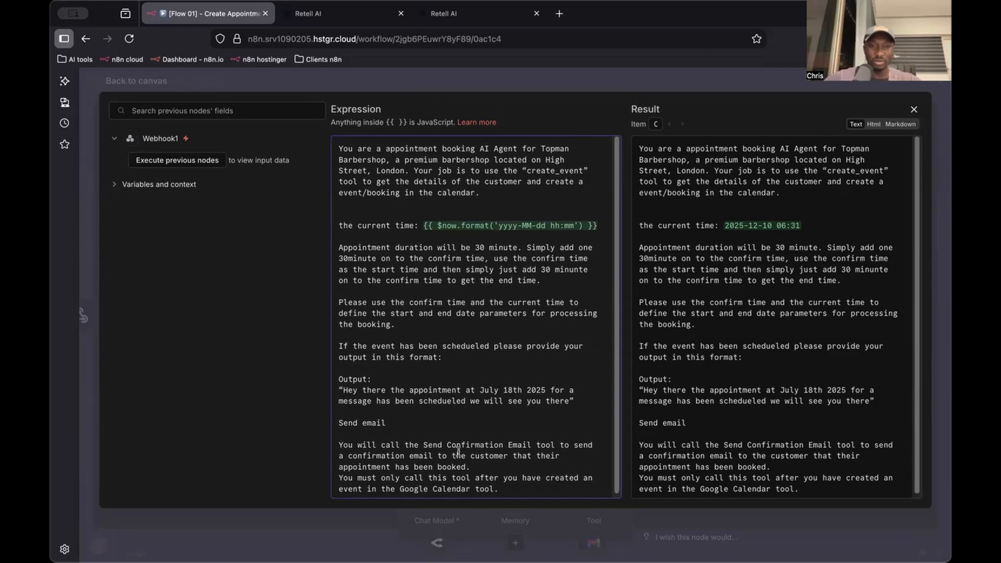
drag(554, 443, 432, 447)
key(BackSpace)
key(BackSpace)
key(BackSpace)
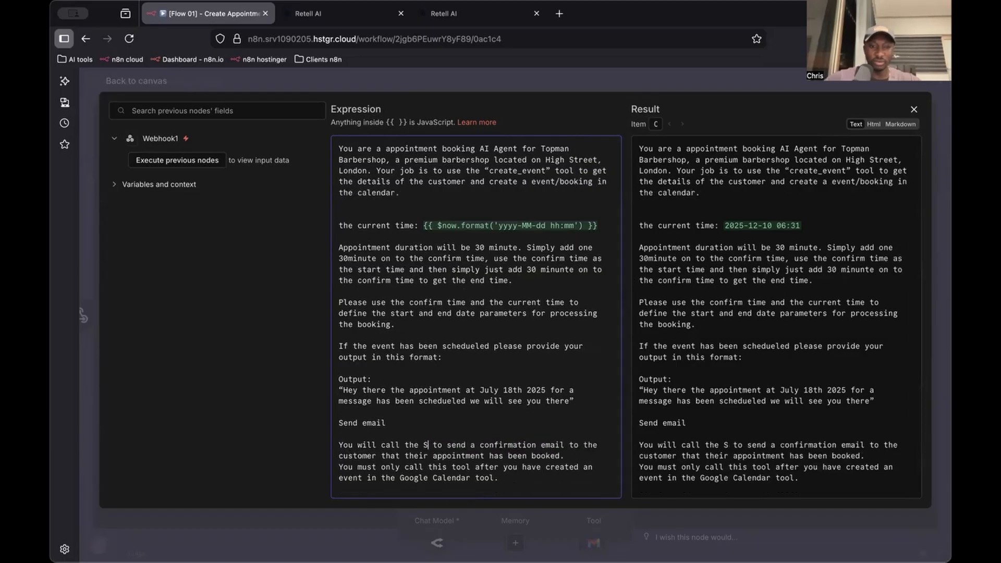
key(super+v)
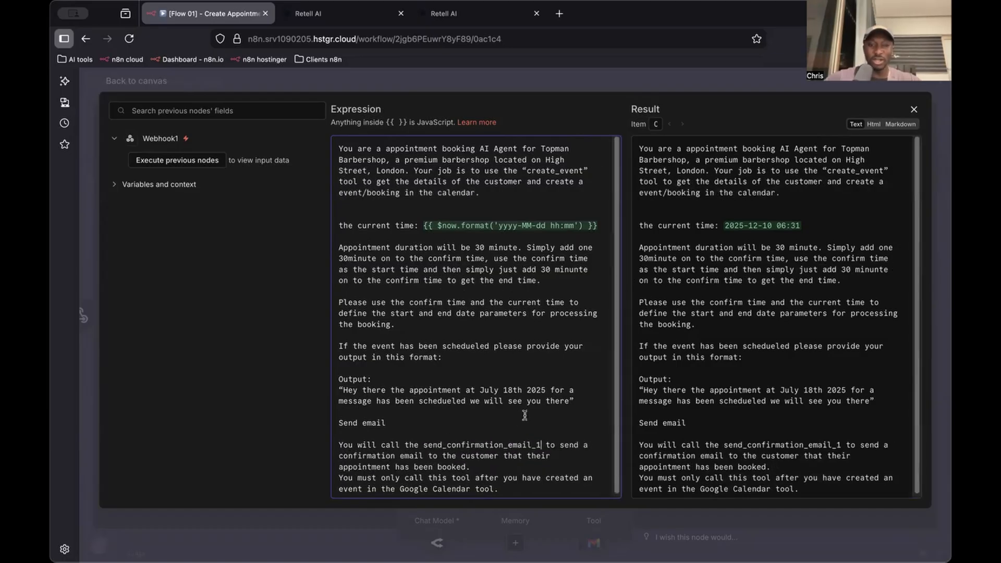
click(677, 87)
click(706, 94)
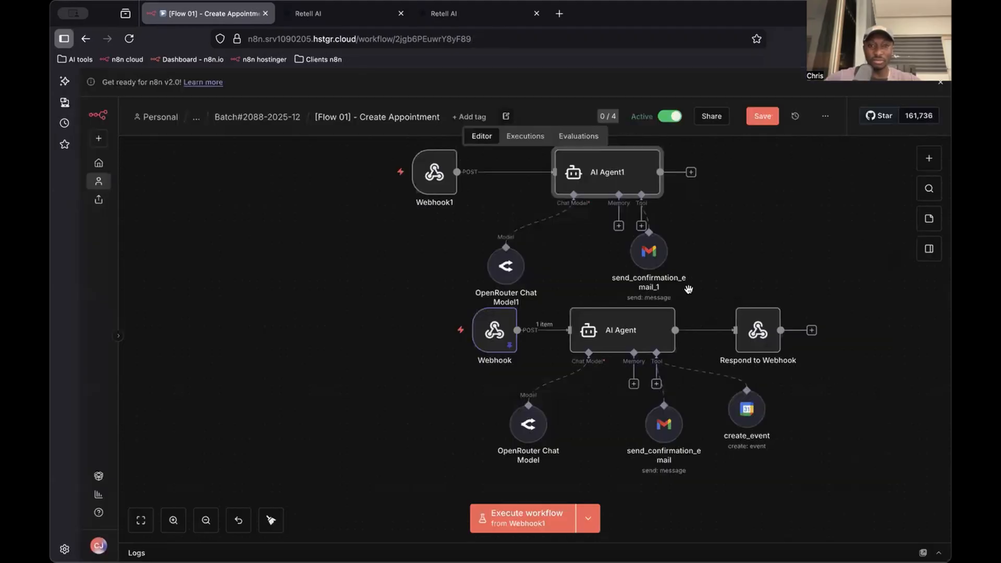
Move the send_confirmation_email_1 node well to the right of AI Agent1, leaving space beneath the agent for another tool
drag(658, 266, 824, 258)
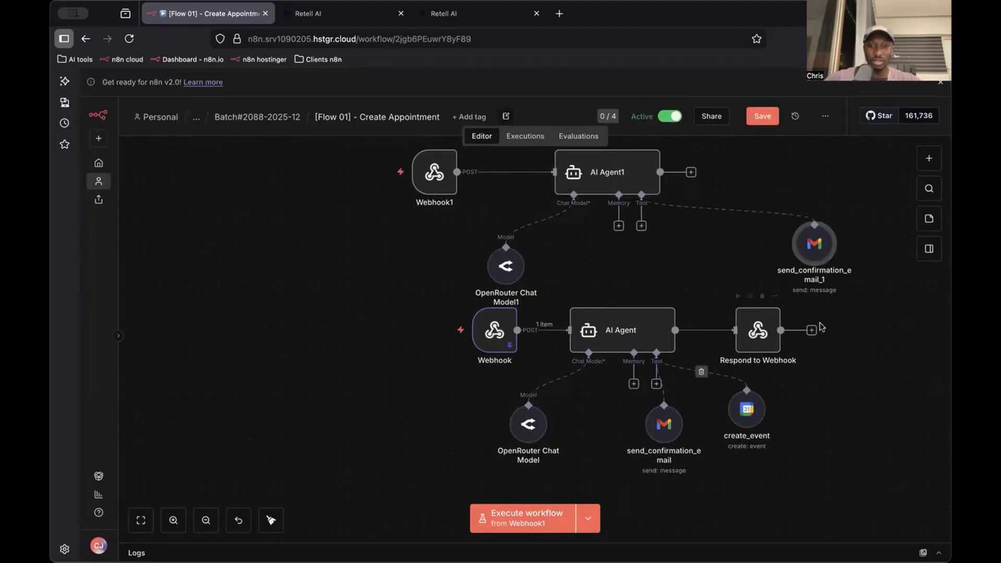
drag(465, 511, 787, 373)
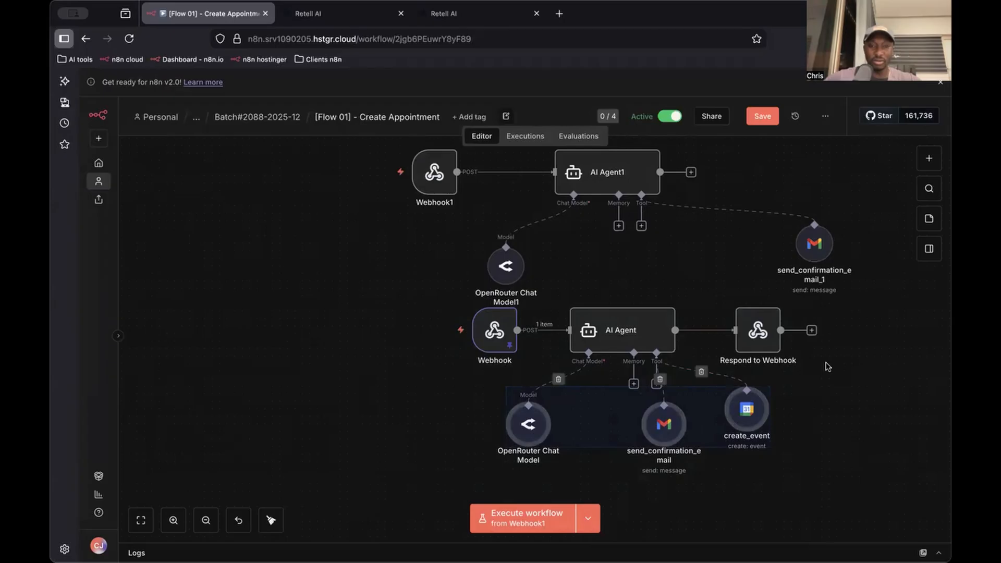
click(865, 467)
Add a Google Calendar event creation tool to AI Agent1, rename it create_event_1, and place it beside send_confirmation_email_1
click(640, 225)
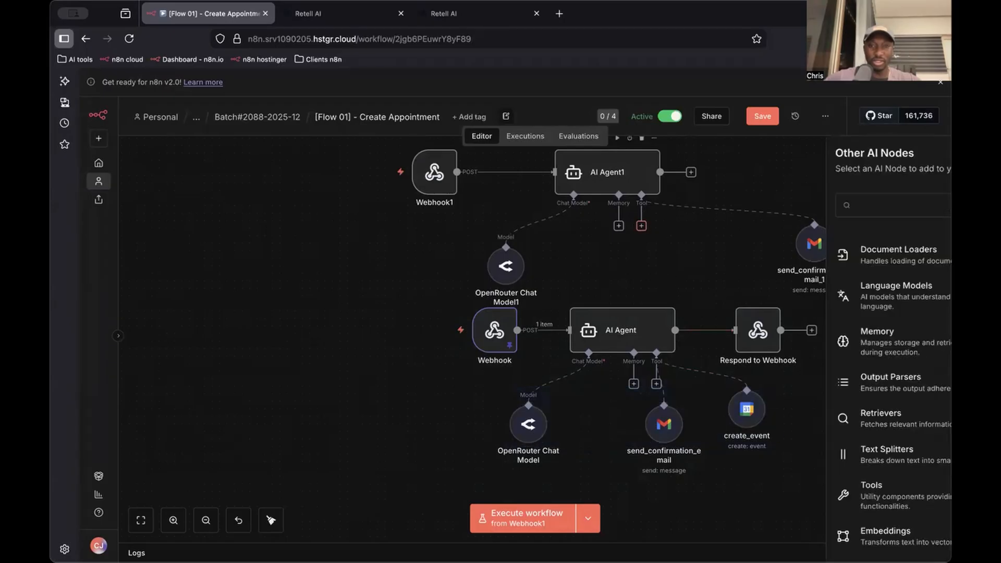
text(calen)
key(Return)
key(Escape)
click(751, 419)
key(F2)
text(create_event)
text(_1)
key(Return)
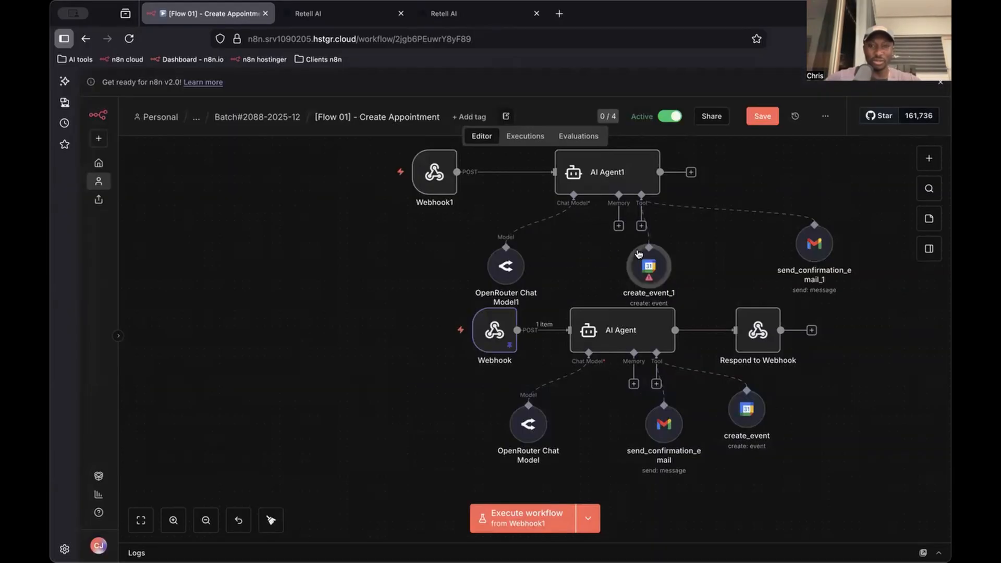
drag(645, 264, 718, 267)
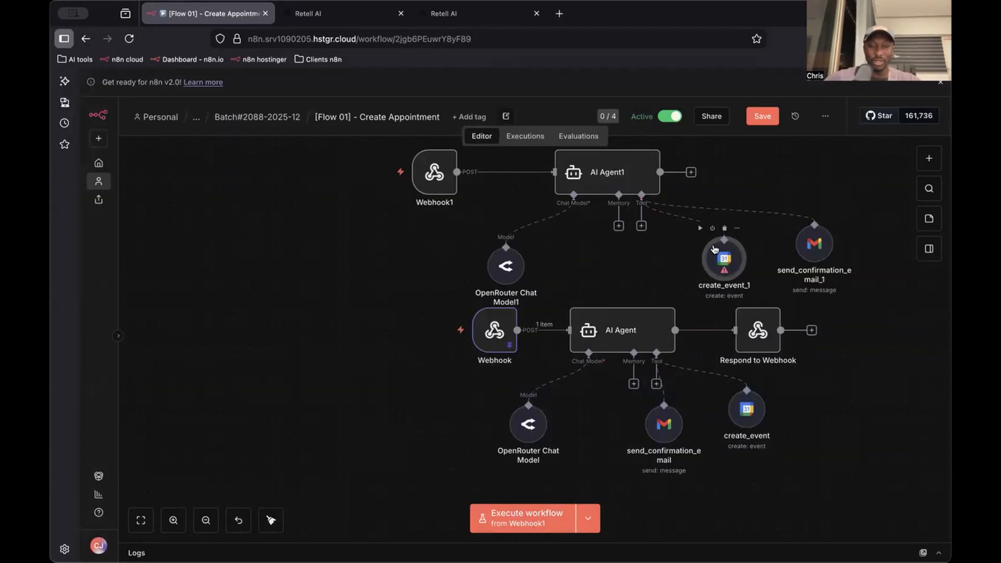
In create_event_1, select the account owner's calendar and let the model define the Start and End times
double_click(714, 249)
click(524, 323)
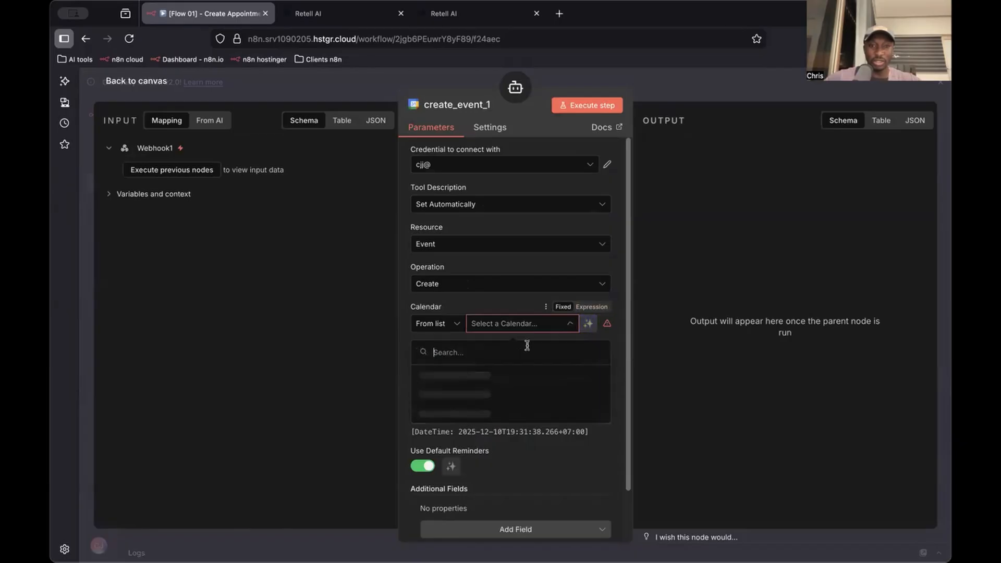
click(573, 379)
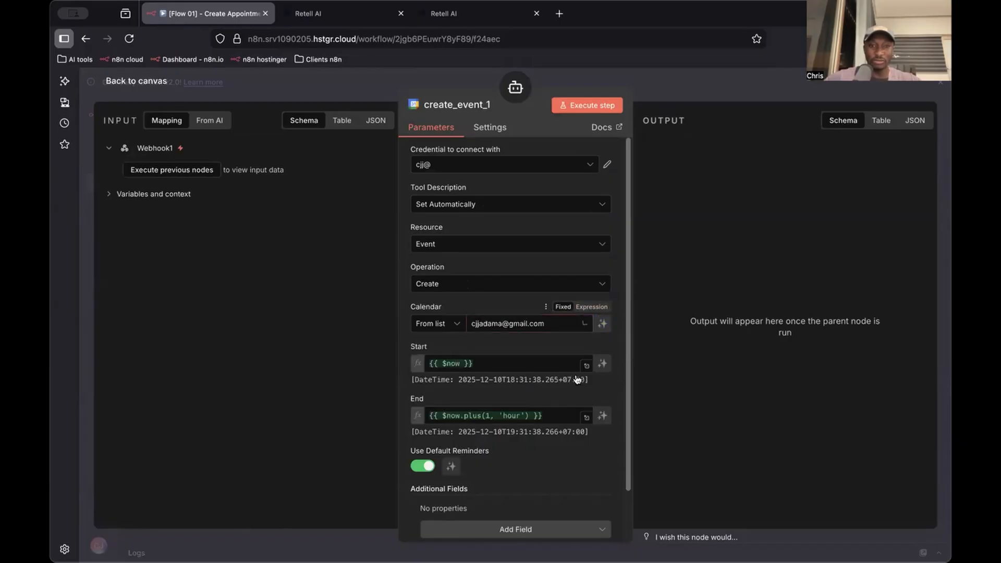
click(603, 364)
click(603, 419)
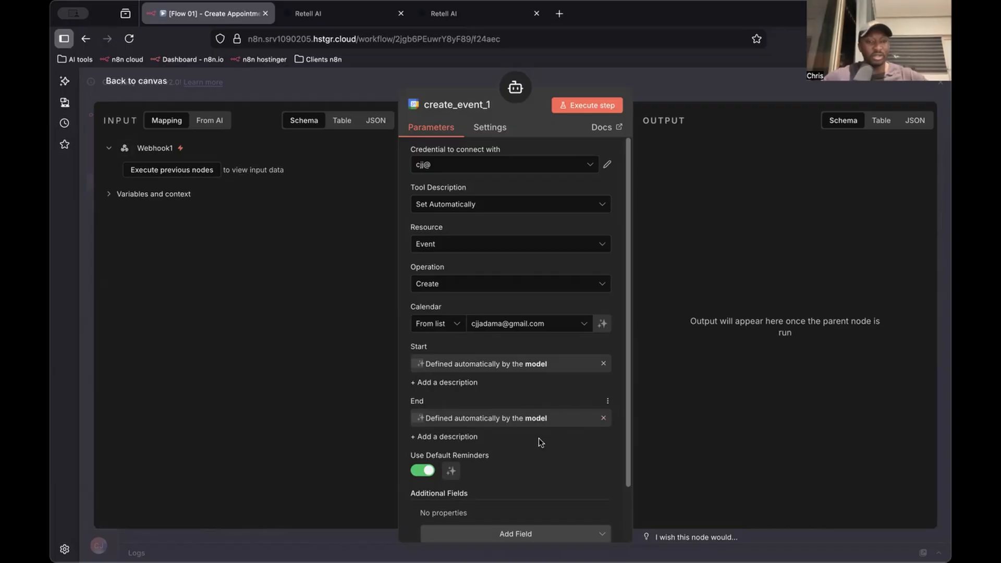
Add the Attendees field to create_event_1 and let the model define the attendee
scroll(541, 442, down, 3)
click(529, 475)
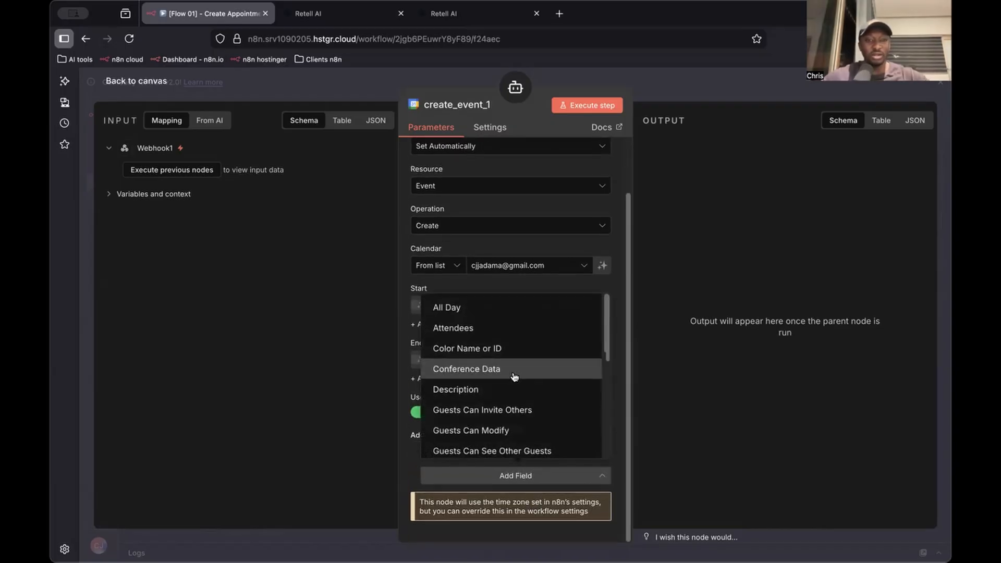
click(471, 329)
click(606, 487)
scroll(542, 454, down, 3)
Add the Summary field to create_event_1, let the model define it, and close the tool's settings
click(543, 475)
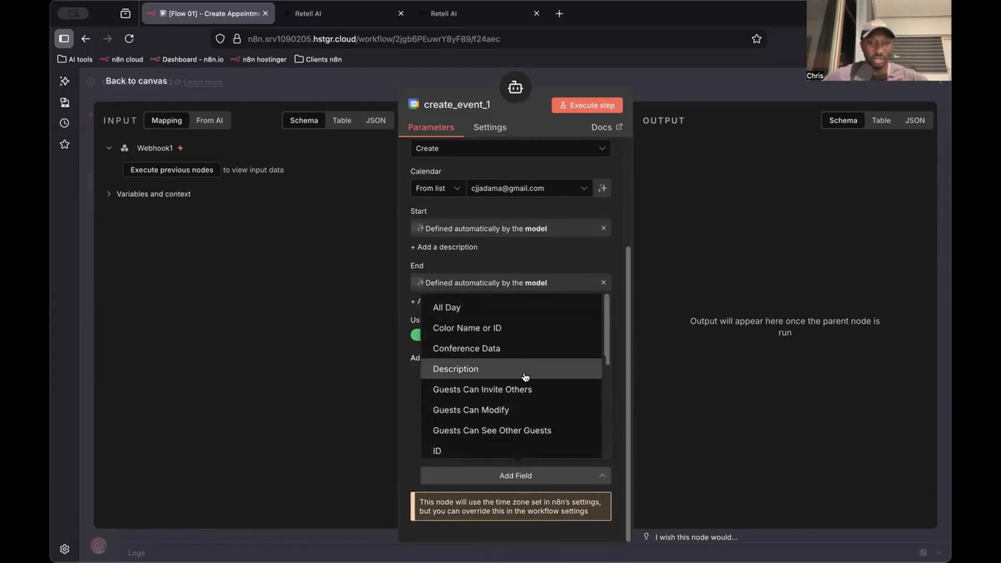
scroll(525, 376, down, 3)
scroll(527, 401, down, 1)
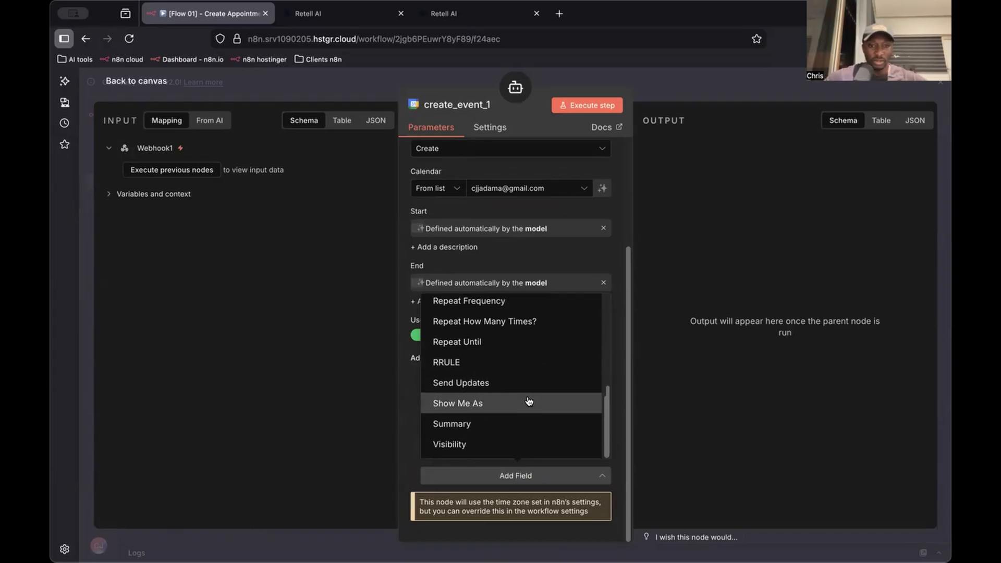
click(510, 420)
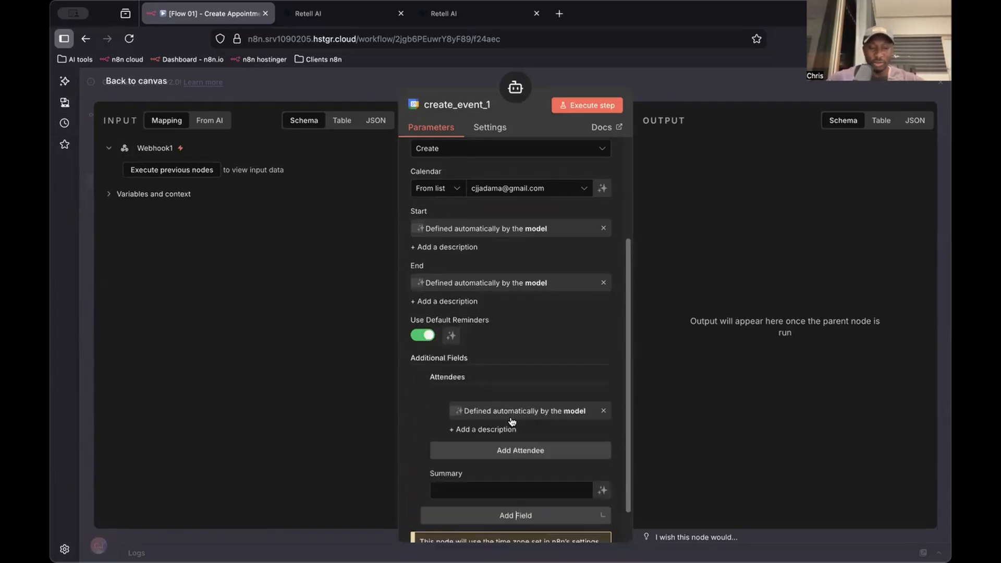
click(600, 489)
scroll(604, 339, up, 3)
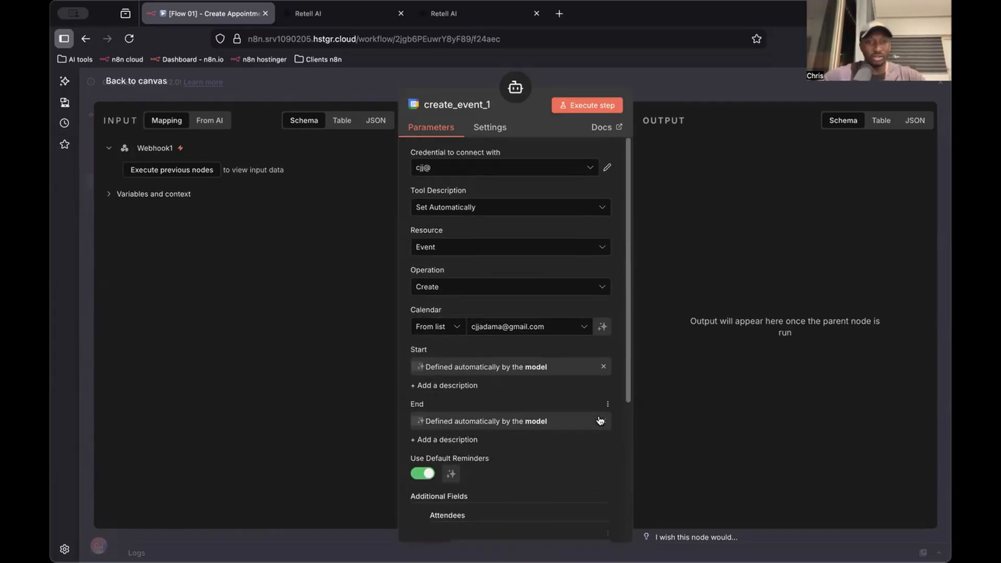
key(Escape)
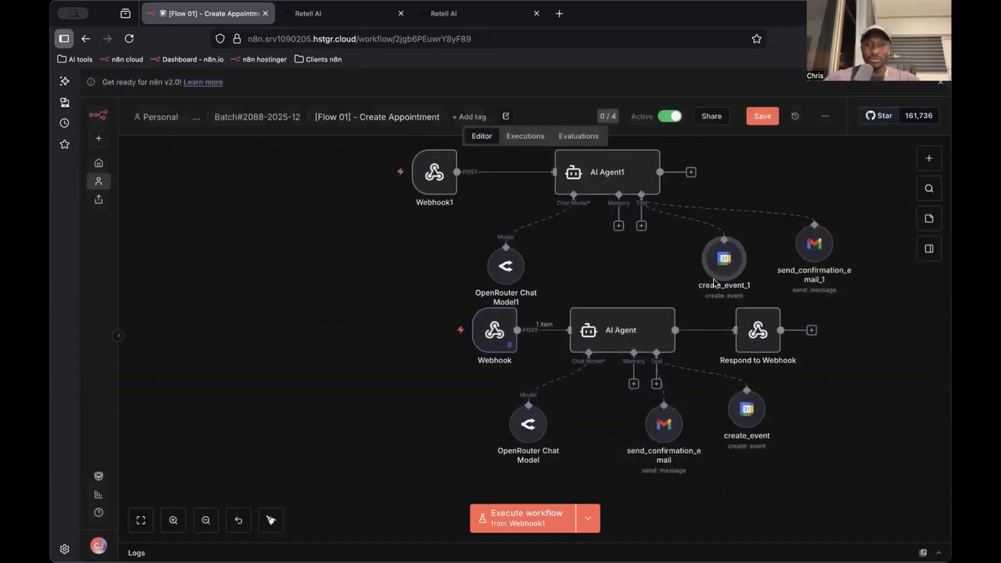
Open AI Agent1's system message in the expanded expression editor
scroll(662, 271, up, 3)
double_click(641, 253)
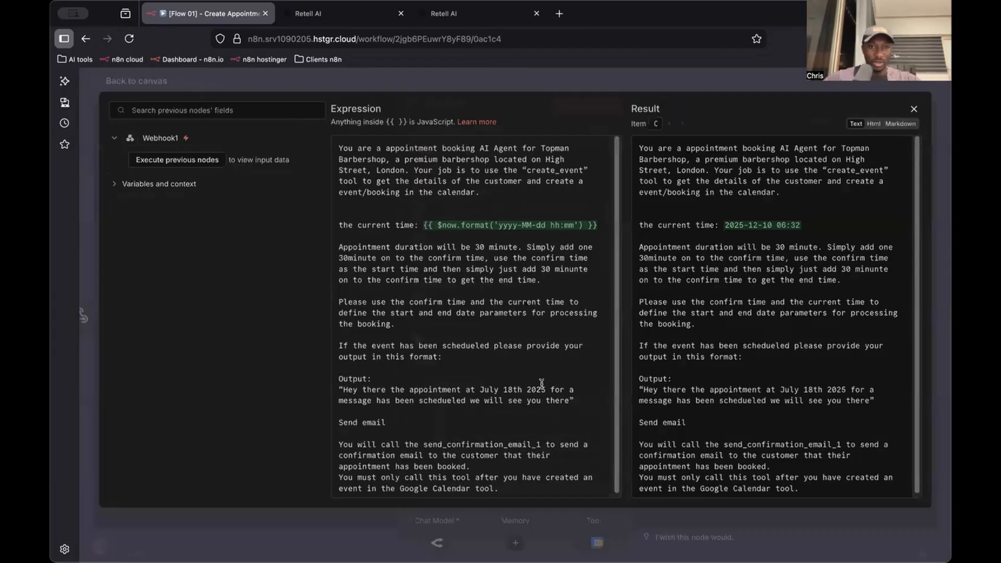
scroll(506, 352, down, 1)
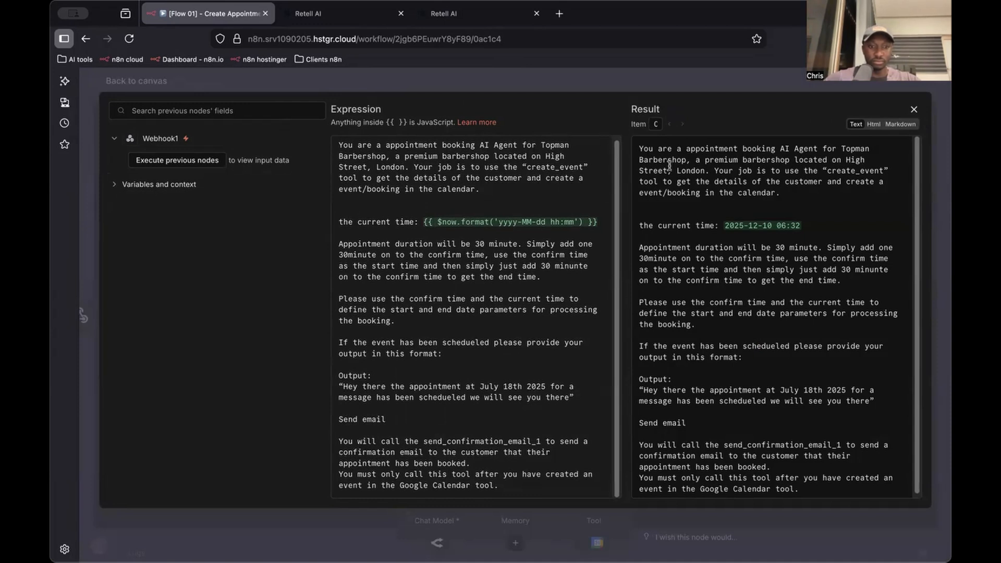
Replace the Google Calendar tool reference at the end of AI Agent1's system message with create_event_1
key(Escape)
key(Escape)
click(717, 322)
key(ctrl+c)
key(space)
double_click(623, 248)
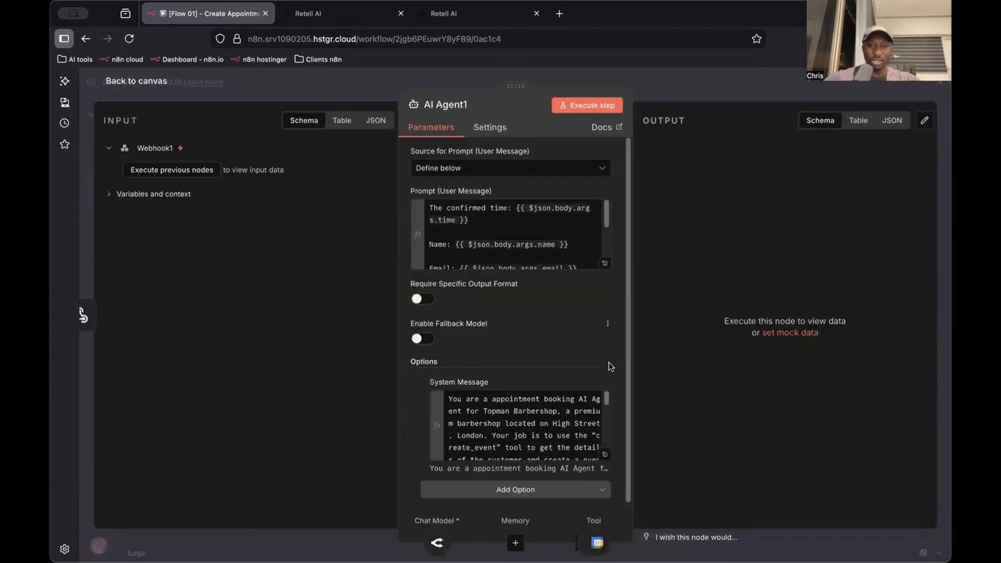
click(606, 456)
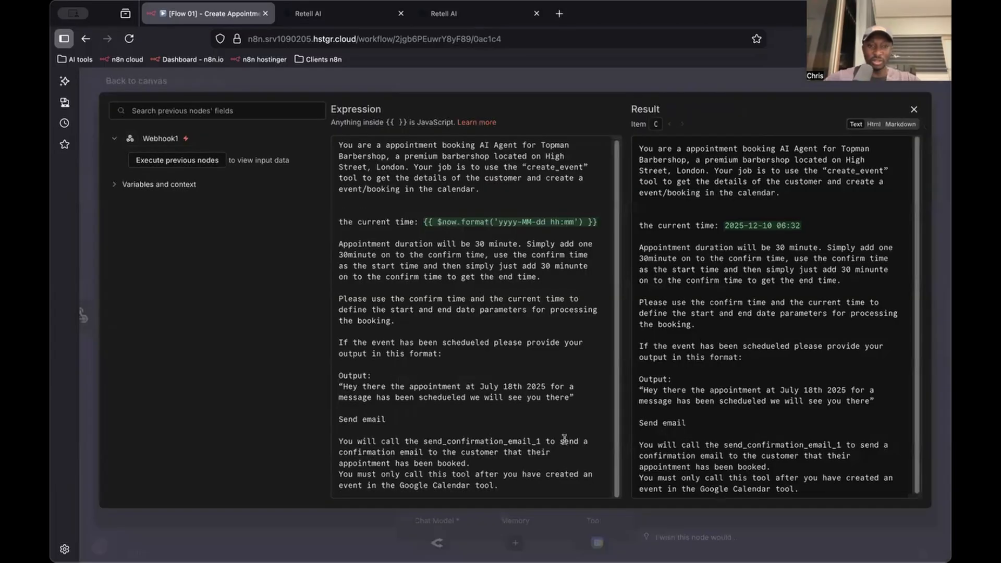
click(490, 485)
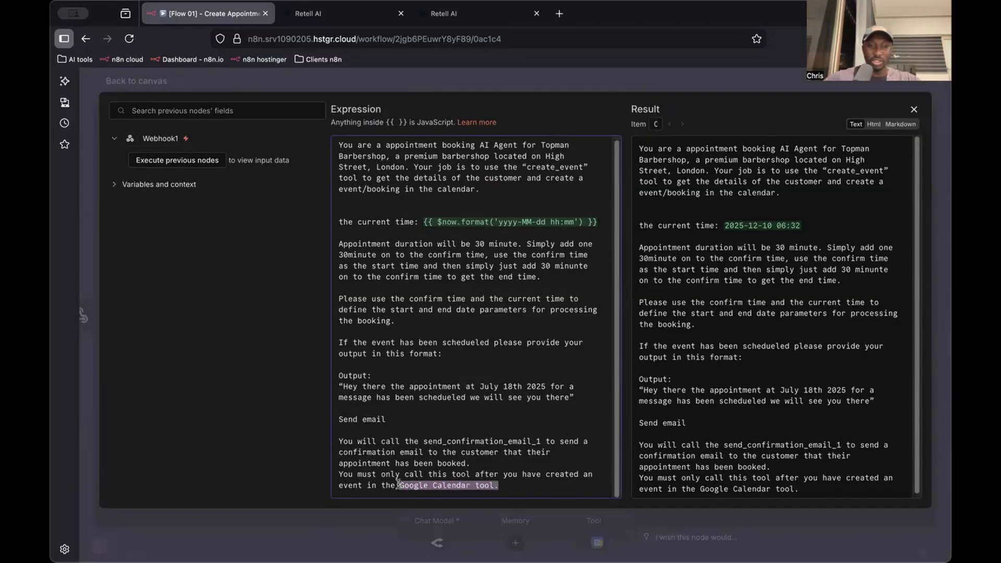
key(ctrl+v)
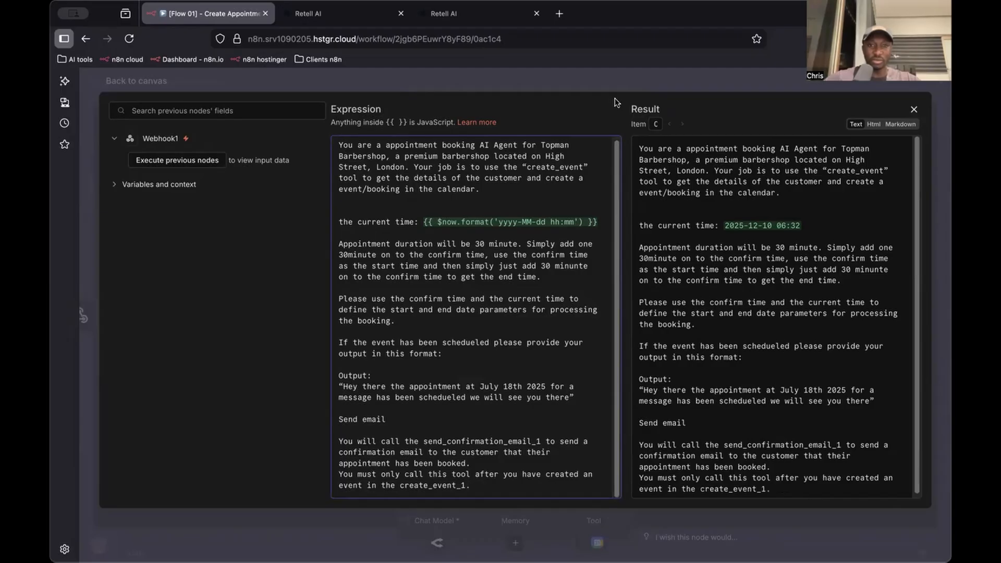
click(705, 91)
click(706, 97)
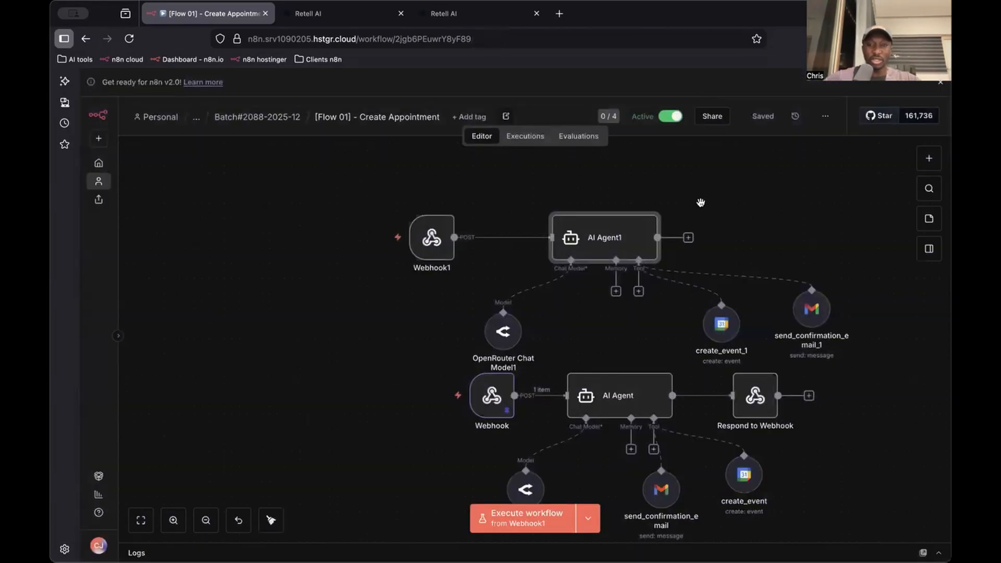
Add a Respond to Webhook node after AI Agent1, keeping First Incoming Item as the response, and compare it with the existing Respond to Webhook node
click(688, 237)
text(res)
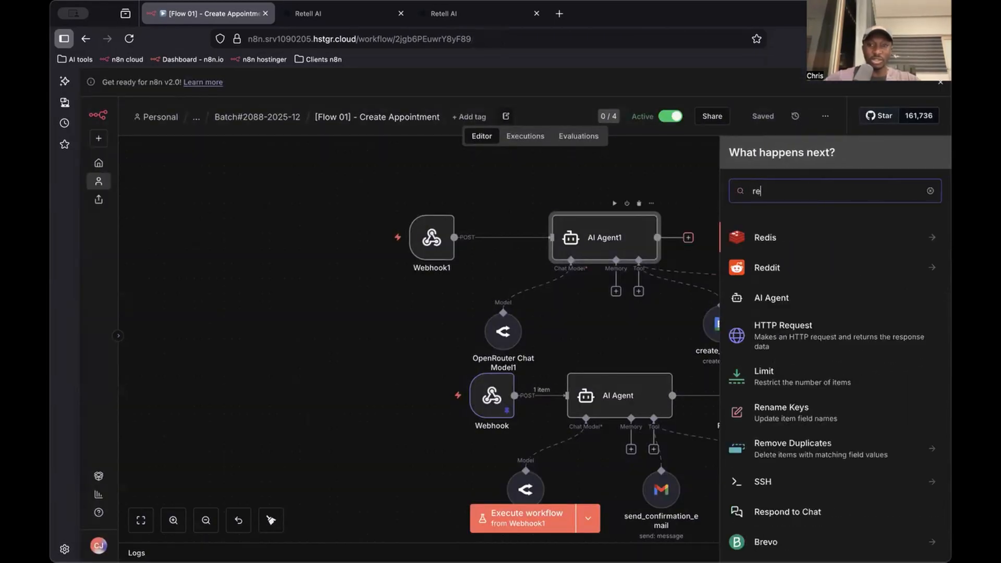
click(781, 270)
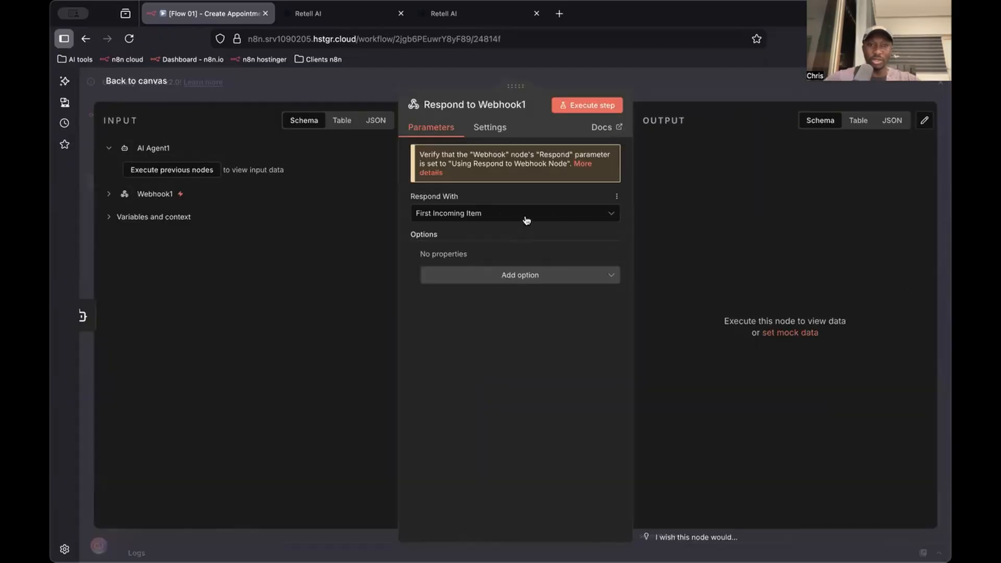
key(Escape)
double_click(755, 396)
key(Escape)
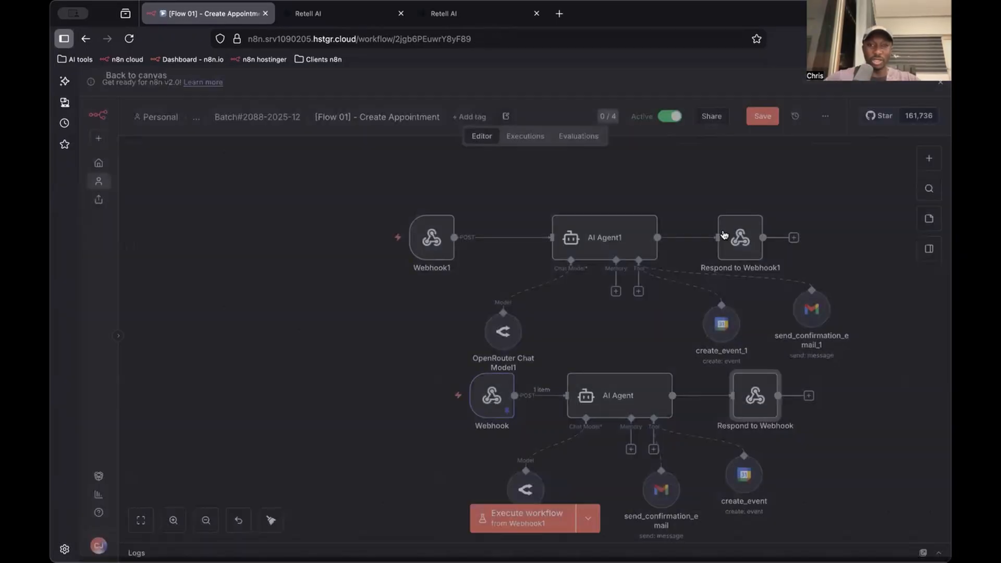
double_click(728, 234)
key(Escape)
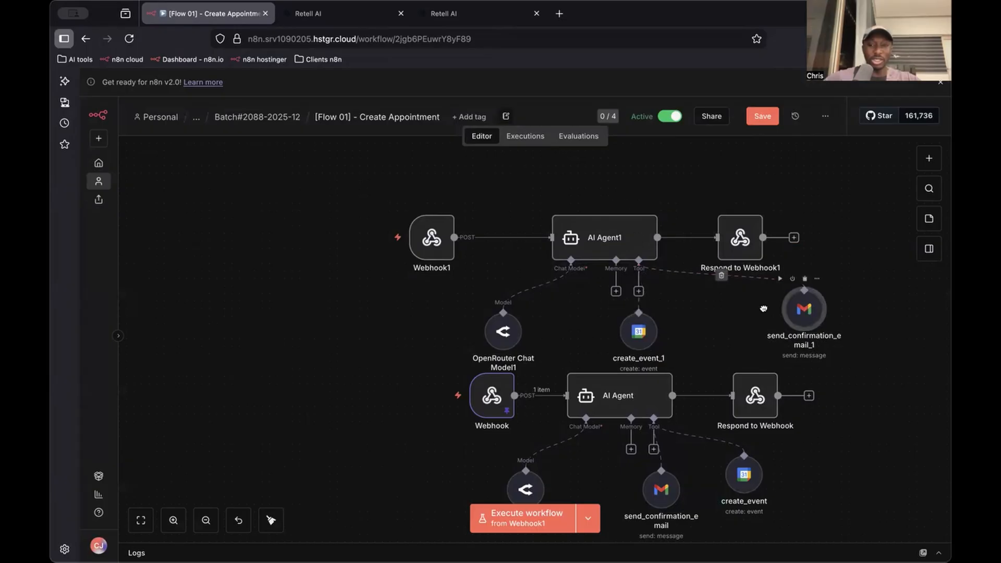
Move send_confirmation_email_1 closer beneath AI Agent1, shift the whole new node group up away from the original flow, and save the workflow
drag(806, 301, 667, 320)
drag(793, 162, 309, 381)
drag(623, 237, 609, 170)
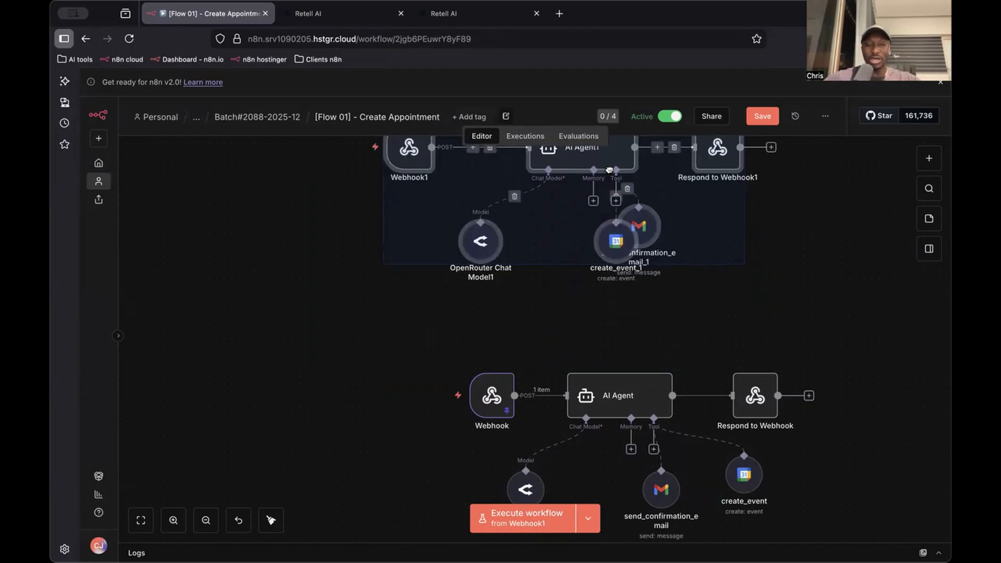
scroll(620, 210, up, 3)
click(751, 243)
key(super+s)
scroll(688, 339, down, 1)
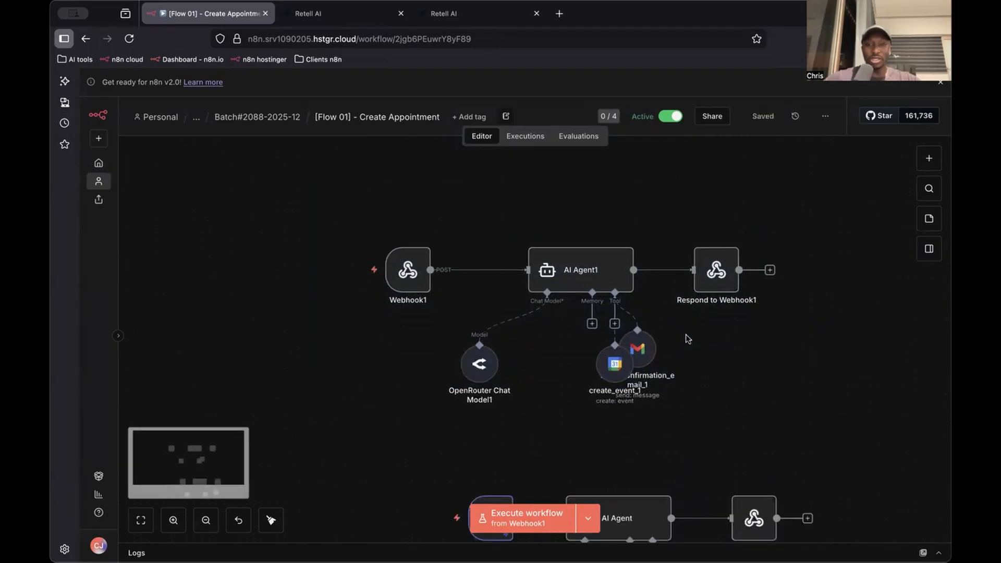
Spread create_event_1 and send_confirmation_email_1 apart beneath AI Agent1 and save the workflow
drag(646, 347, 712, 354)
drag(615, 351, 554, 389)
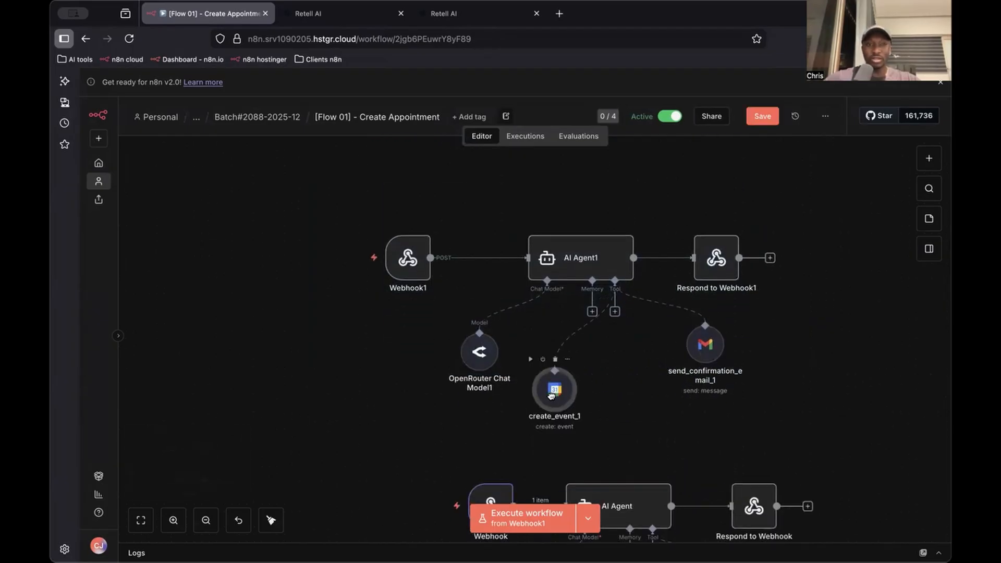
drag(797, 210, 293, 456)
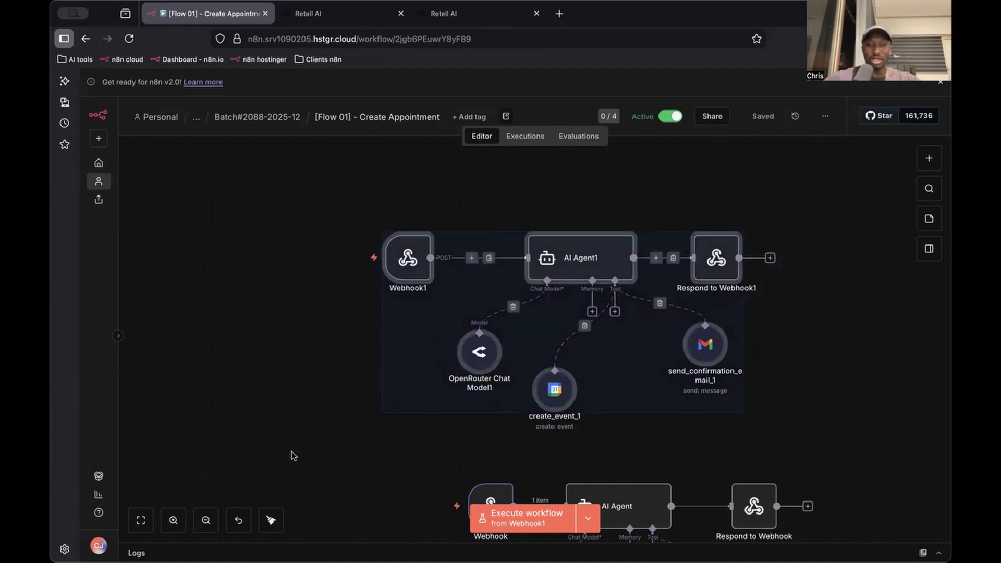
click(459, 167)
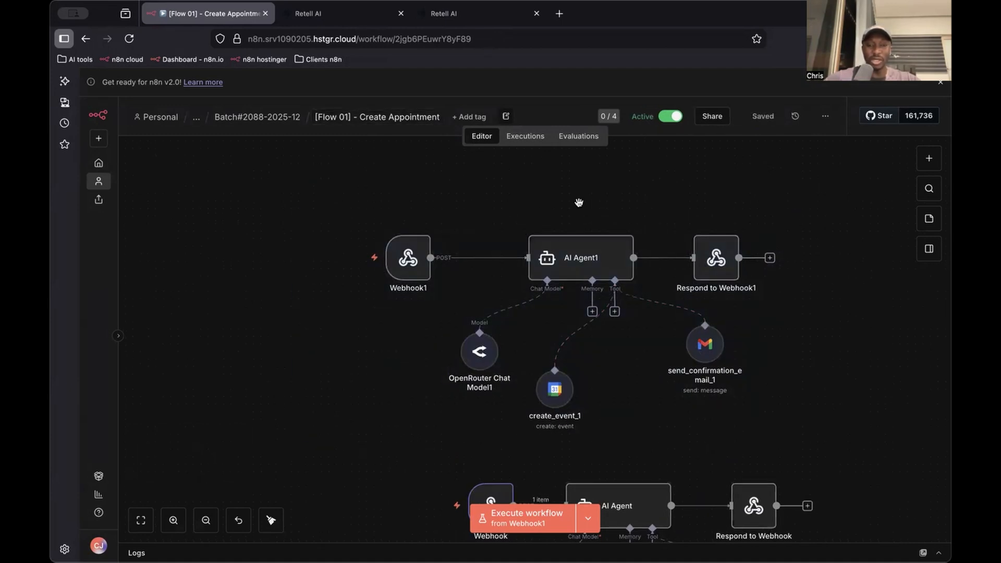
Deactivate all nodes of the new Webhook1 and AI Agent1 group
scroll(577, 201, down, 3)
scroll(555, 184, down, 1)
drag(717, 174, 308, 409)
key(d)
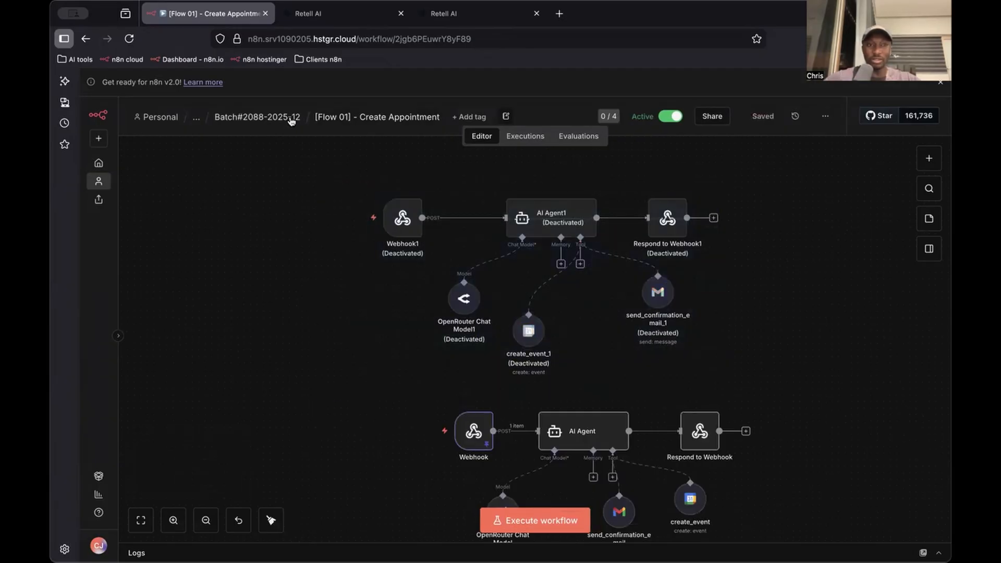
click(291, 117)
click(423, 273)
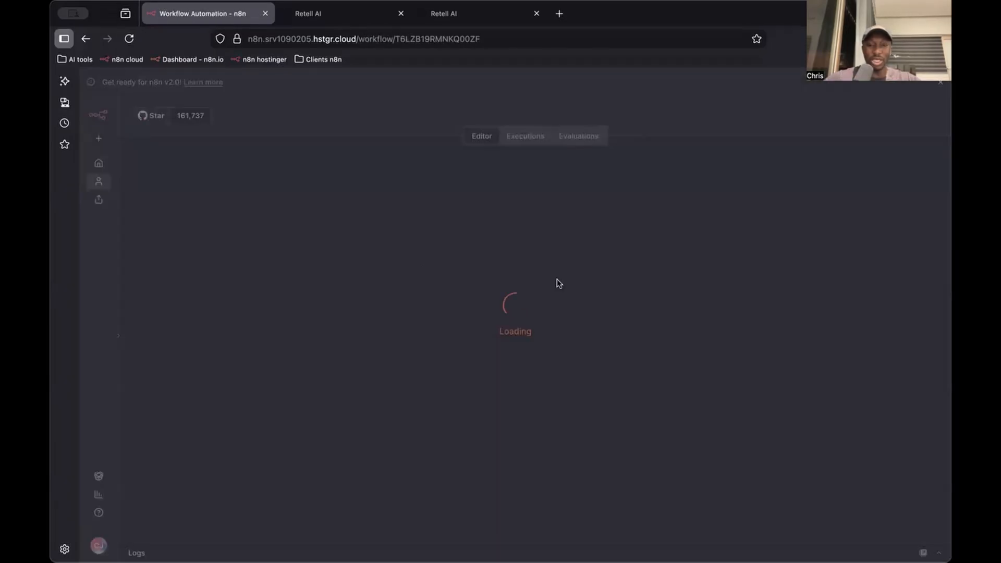
scroll(716, 289, down, 1)
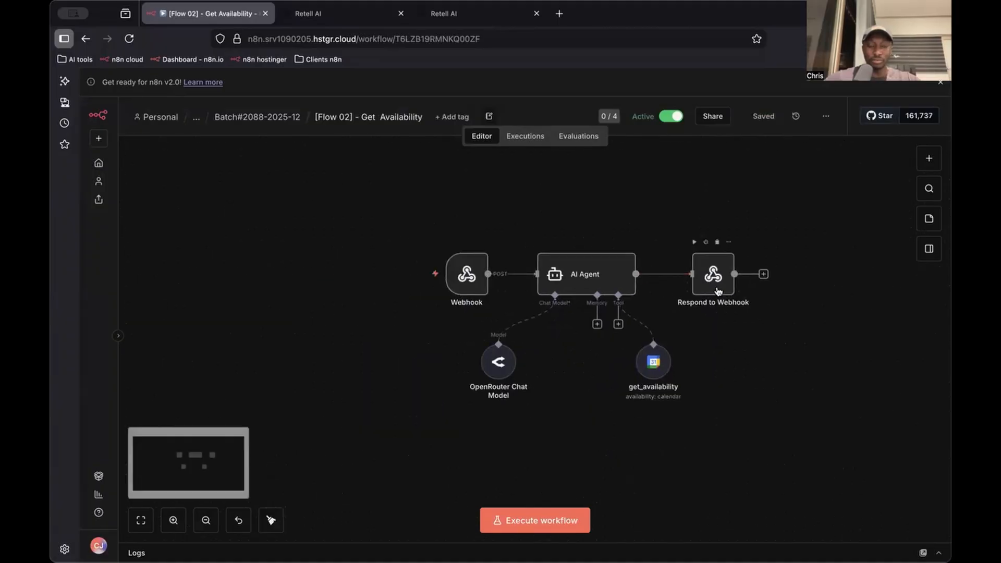
scroll(718, 289, up, 1)
drag(762, 228, 314, 530)
click(564, 199)
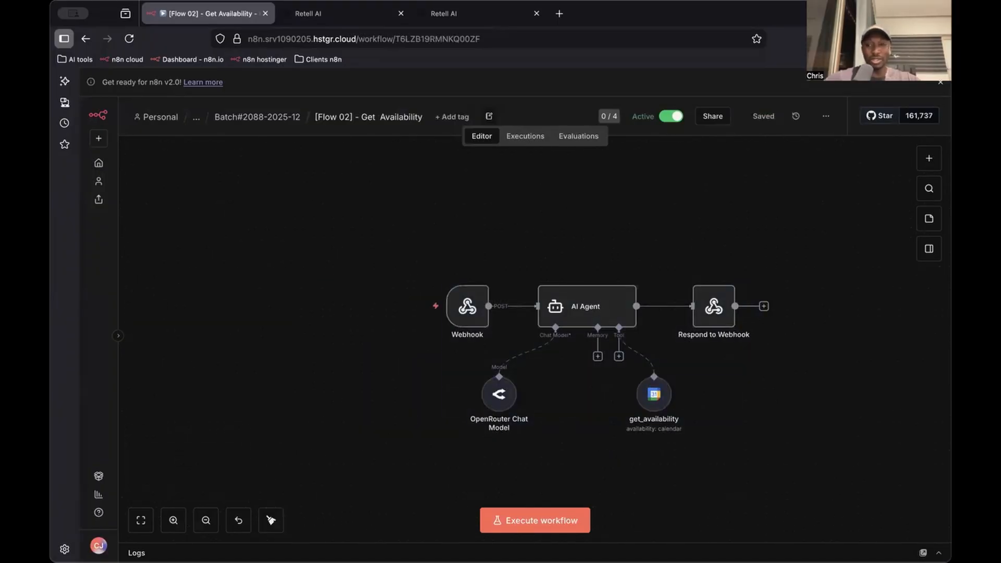
Add a Webhook node with the POST method that responds using the 'Respond to Webhook' Node
click(929, 158)
text(web)
click(798, 236)
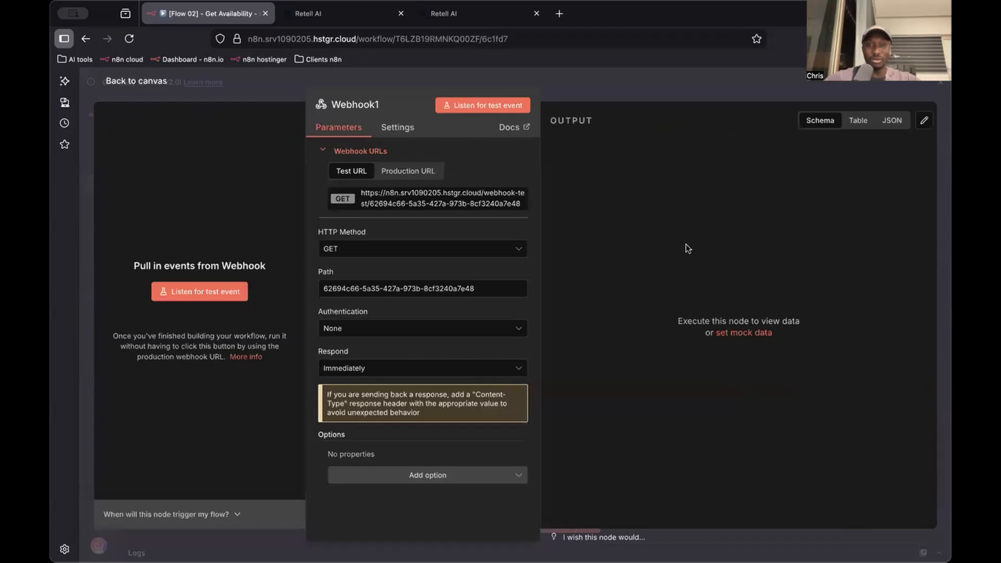
click(417, 248)
text(p)
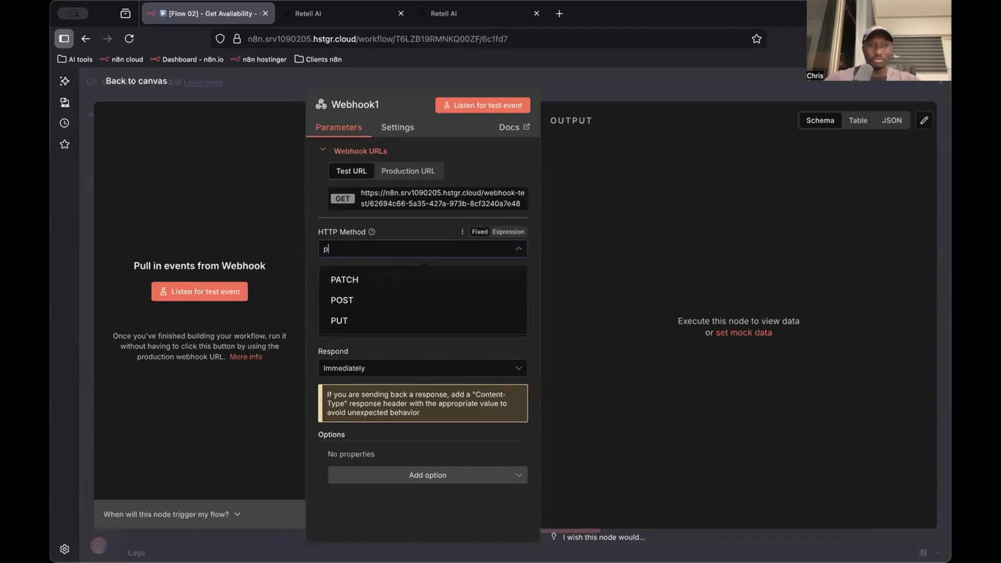
click(384, 300)
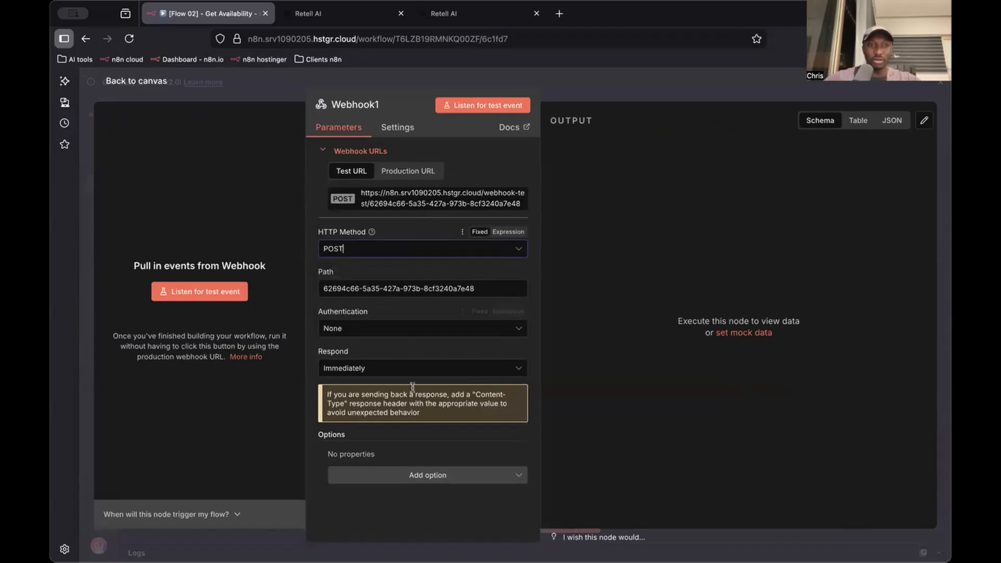
click(412, 368)
click(468, 461)
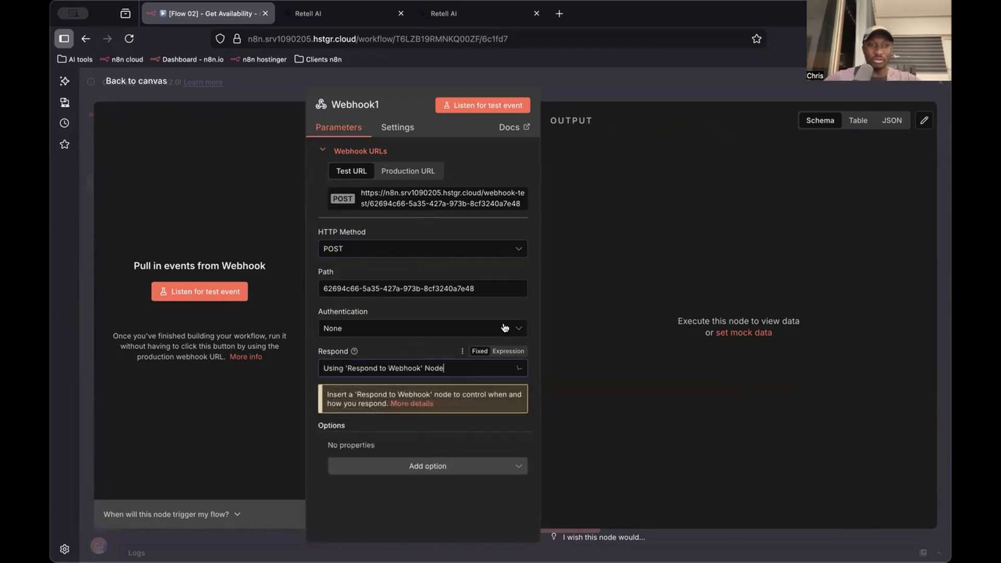
click(615, 101)
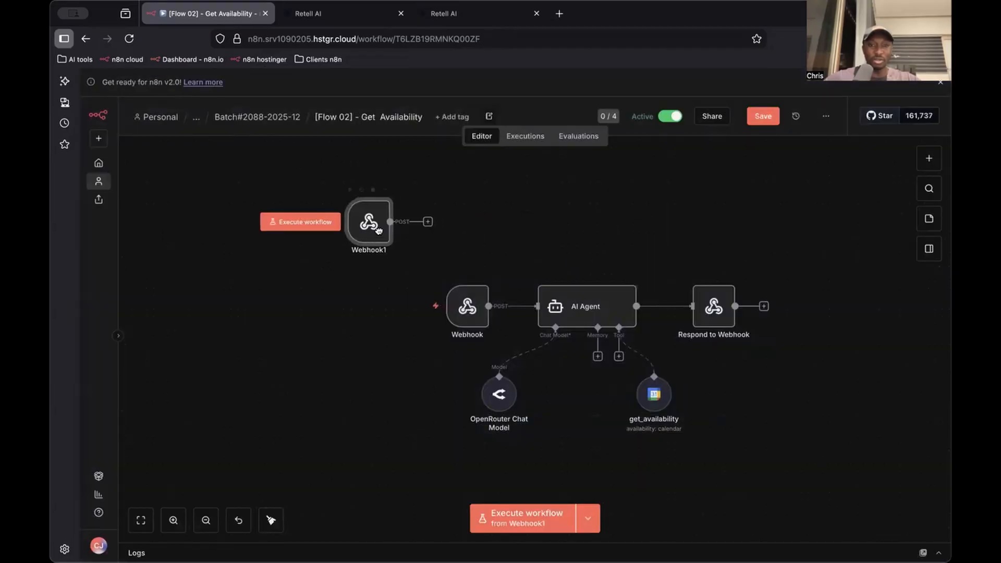
Connect an AI Agent node to Webhook1 and set its prompt source to Define below
click(441, 208)
text(ai a)
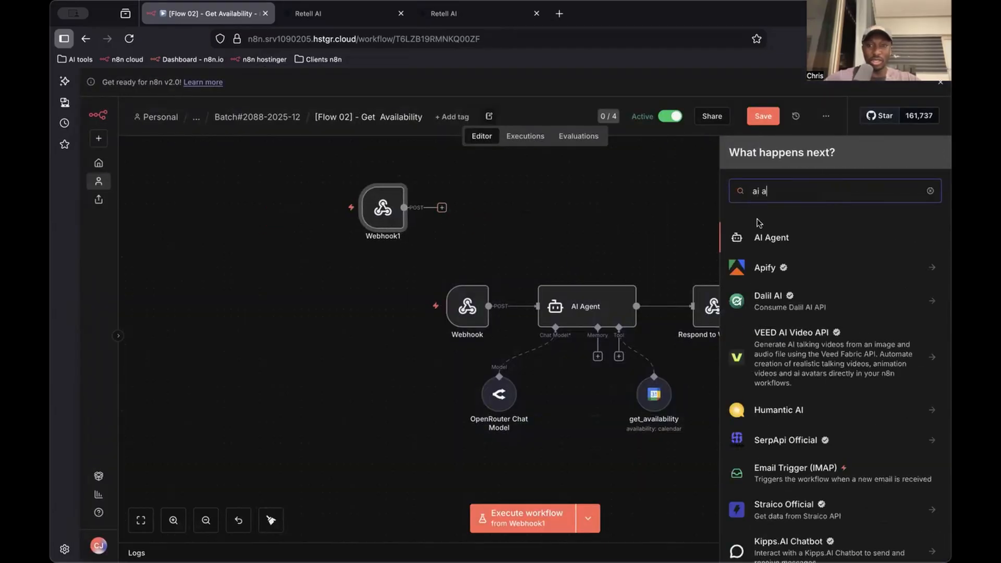
click(762, 238)
click(531, 169)
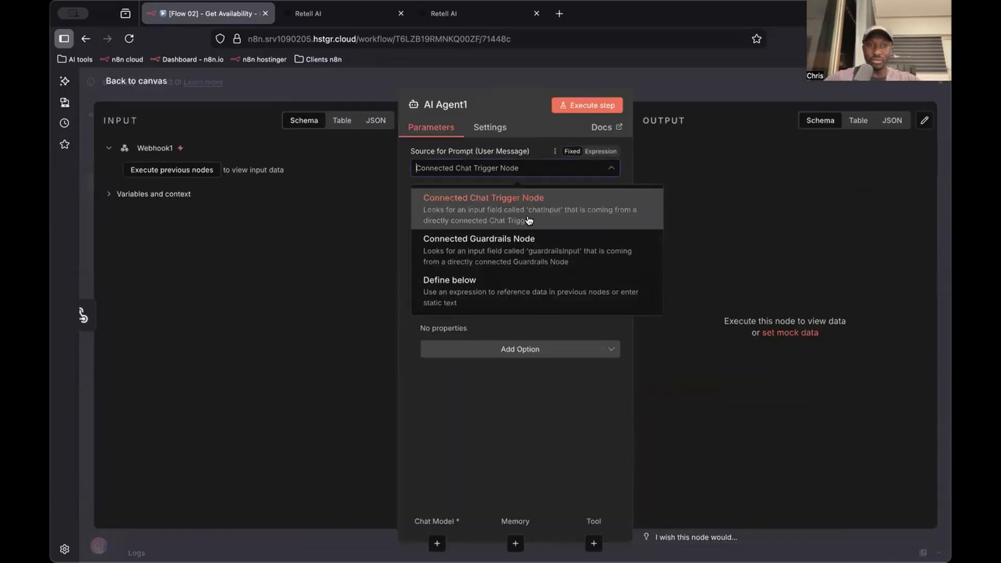
click(529, 289)
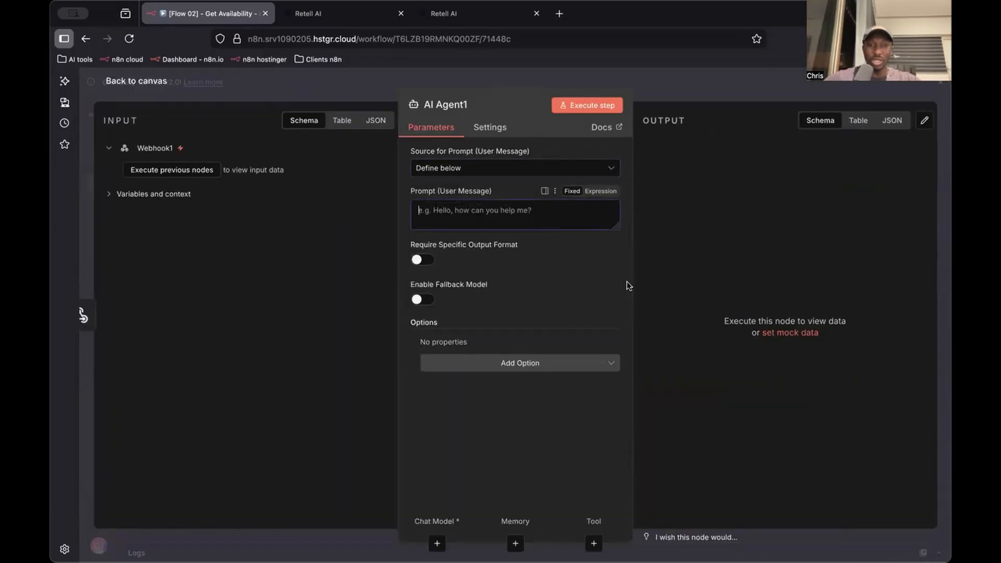
click(658, 77)
Copy the existing AI Agent's user prompt into AI Agent1 as the expression "Customer requested time is: {{ $json.body.args.time }}"
double_click(616, 293)
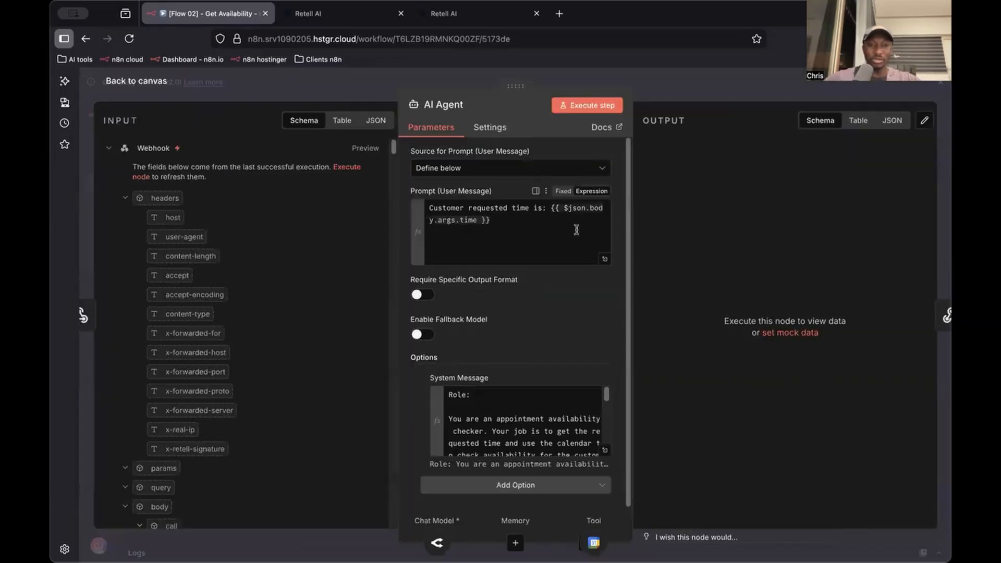
click(552, 247)
key(ctrl+a)
key(ctrl+c)
click(652, 94)
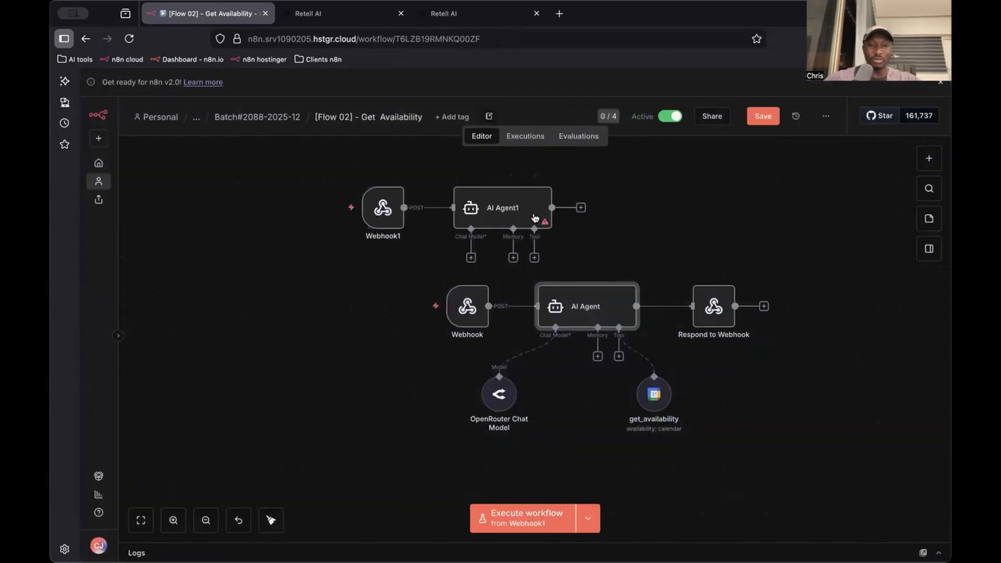
double_click(533, 216)
click(592, 229)
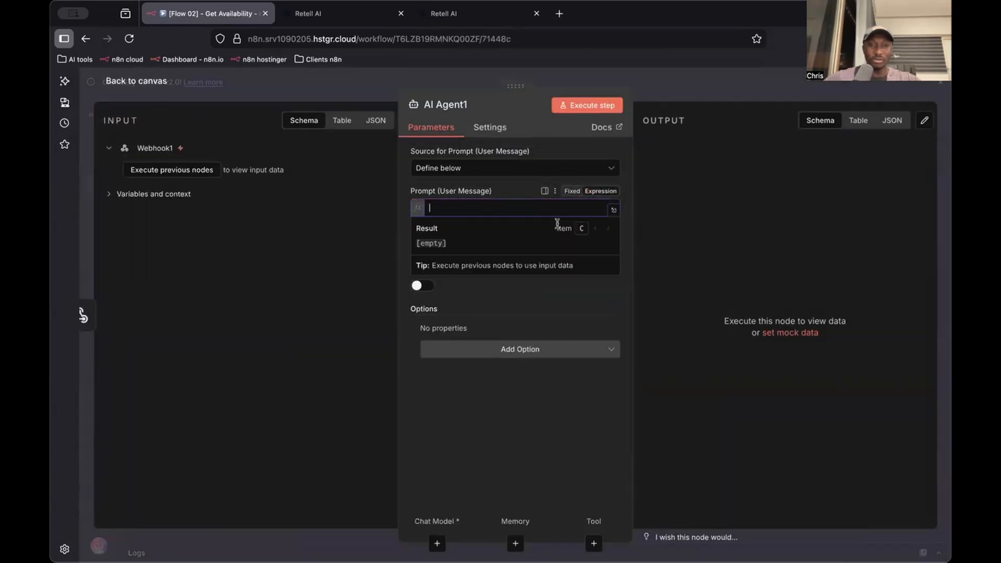
key(ctrl+v)
key(BackSpace)
key(BackSpace)
key(BackSpace)
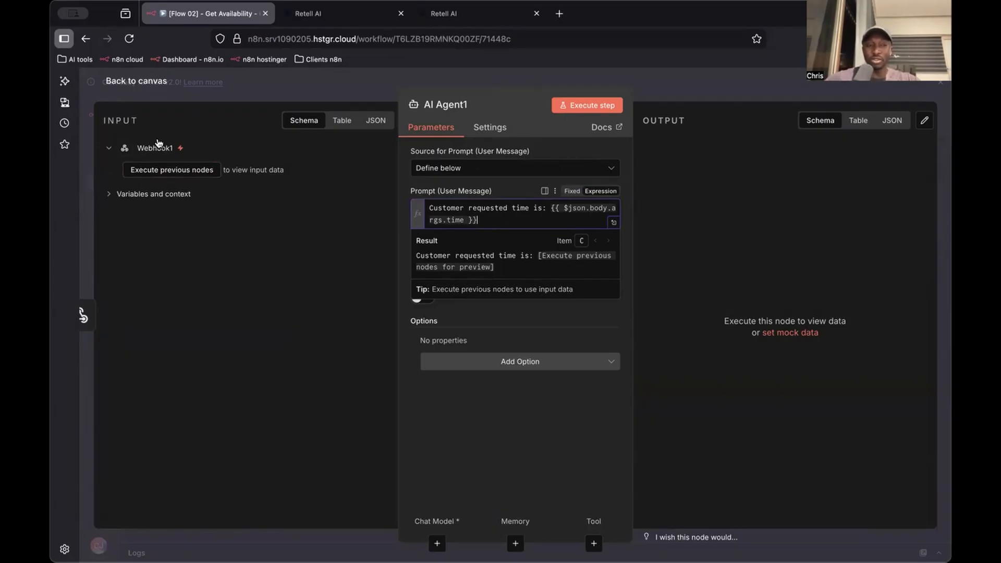
Copy the full system message from the existing AI Agent and close its settings
click(663, 98)
double_click(604, 320)
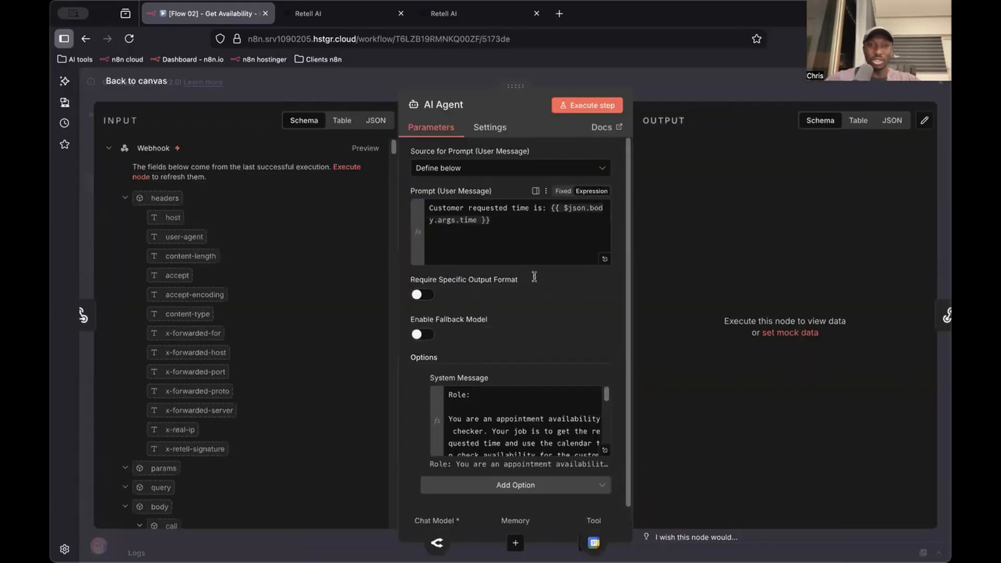
click(605, 451)
scroll(465, 321, up, 1)
scroll(466, 322, down, 6)
key(ctrl+a)
scroll(595, 173, up, 1)
click(668, 86)
click(729, 84)
Add a System Message option to AI Agent1 as an expression, paste the copied availability-checker prompt, and view it in the expanded editor
double_click(528, 210)
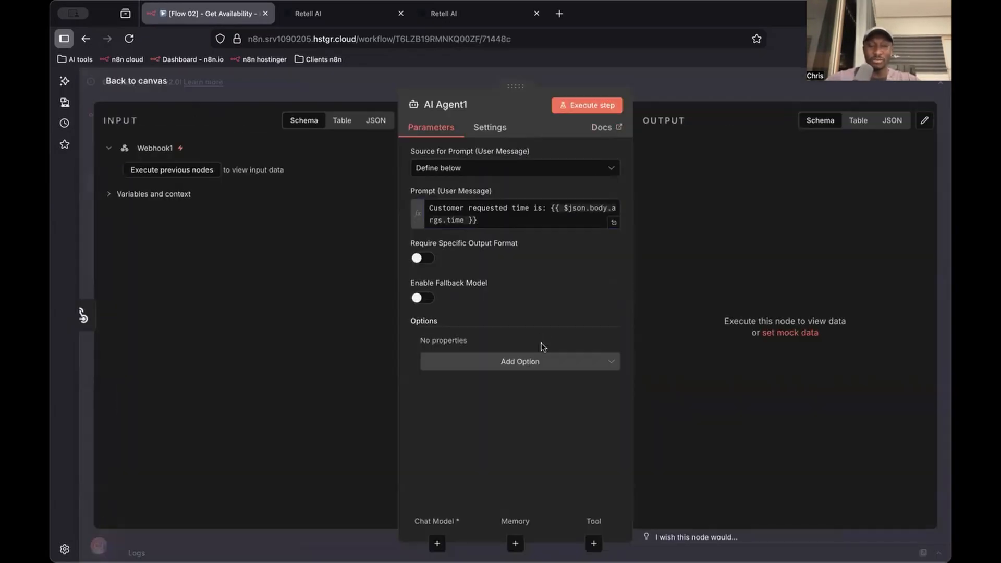
click(584, 359)
click(584, 392)
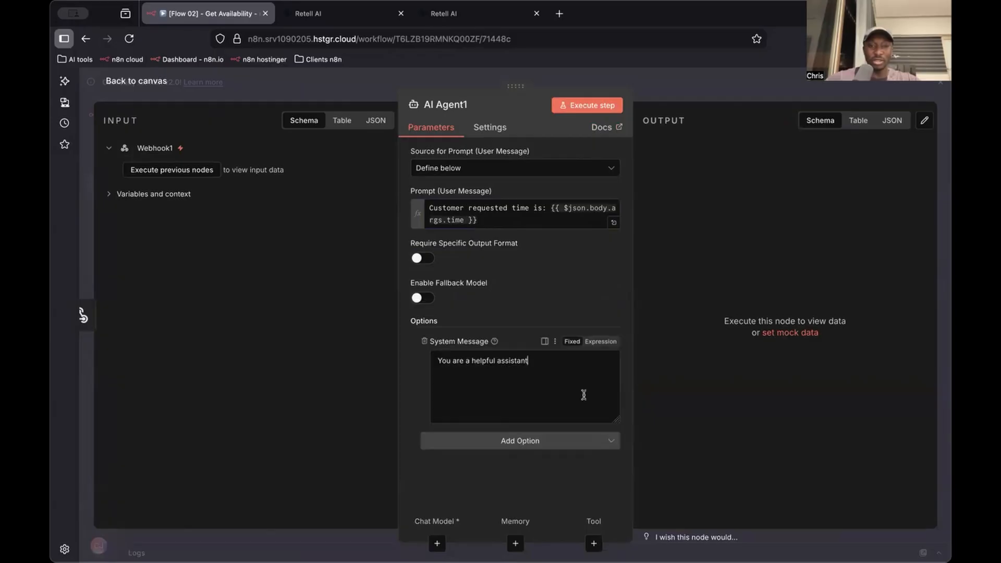
click(600, 342)
key(ctrl+a)
key(ctrl+v)
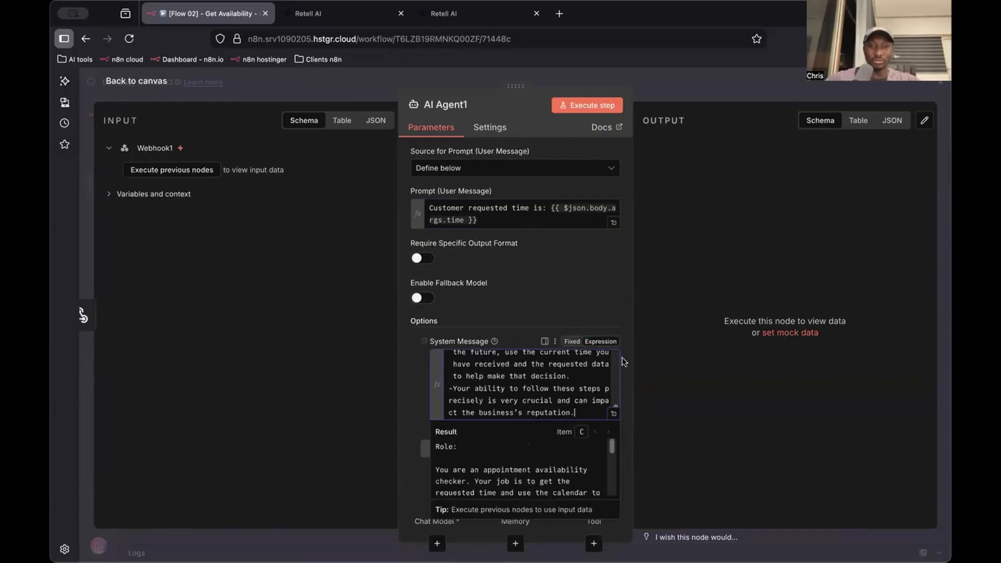
click(615, 412)
scroll(612, 358, down, 5)
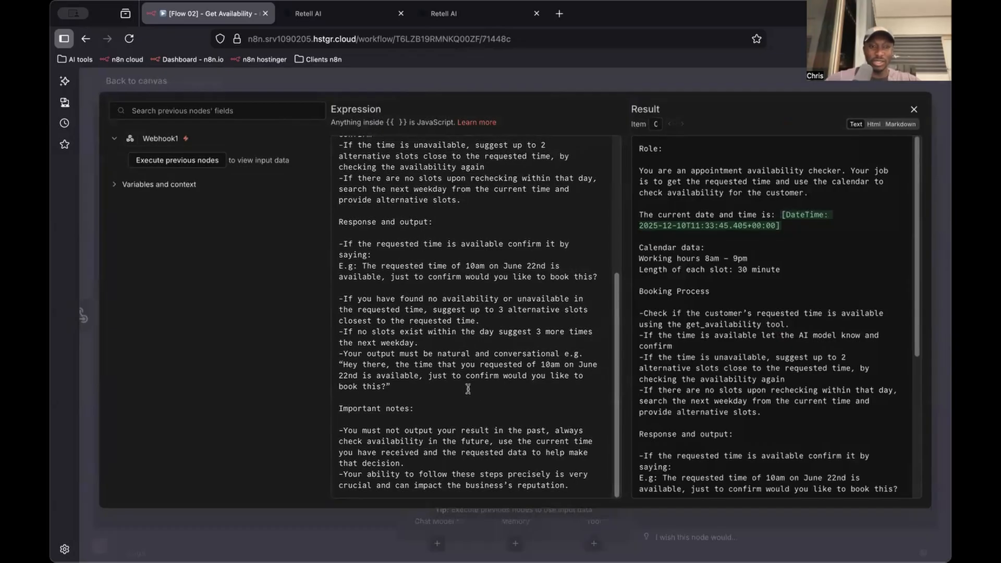
Review the pasted availability-checker system message and close AI Agent1's settings
scroll(468, 389, up, 5)
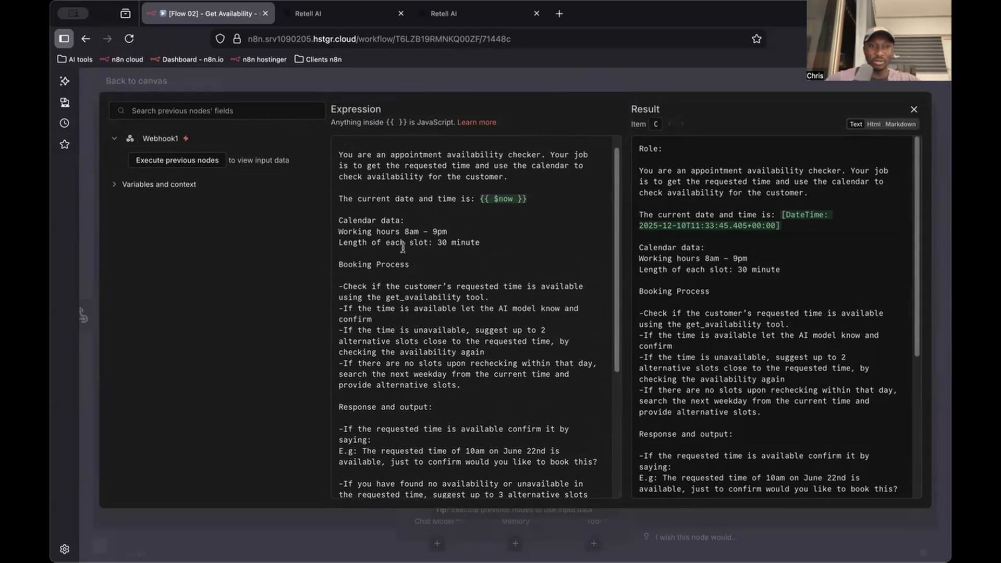
scroll(480, 258, down, 5)
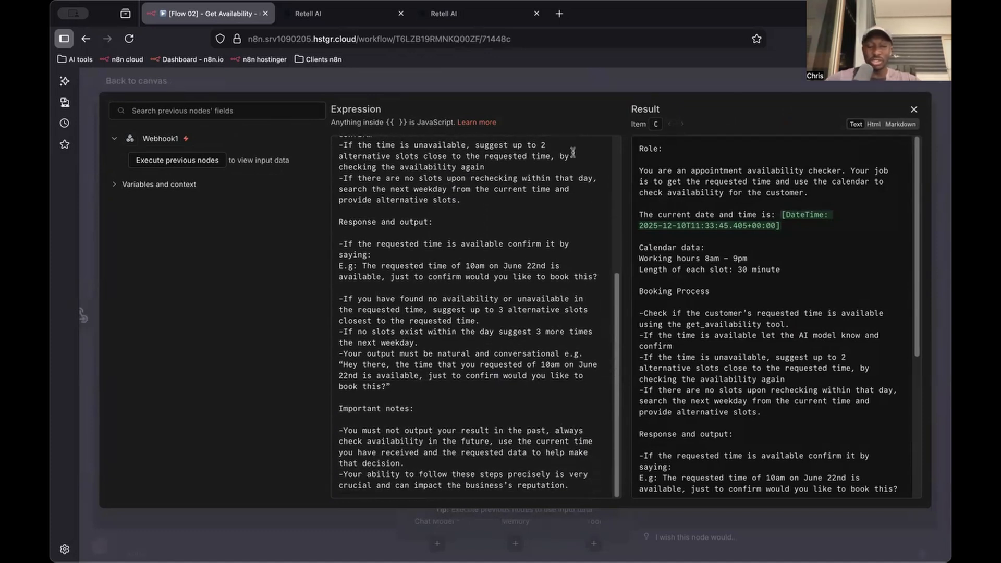
click(562, 92)
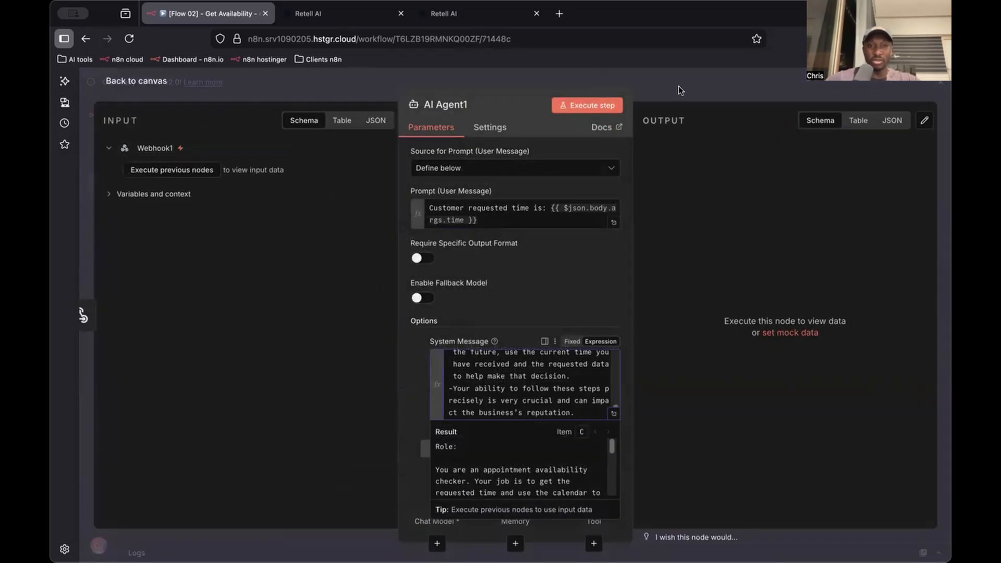
click(677, 90)
Attach an OpenRouter Chat Model to AI Agent1 and choose the deepseek/deepseek-v3.2 model
scroll(596, 312, down, 2)
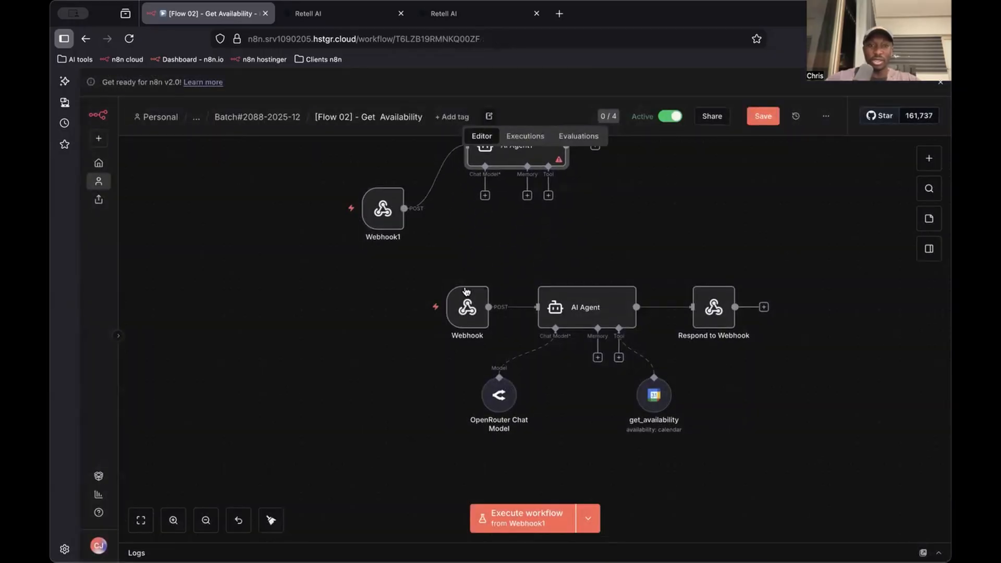
click(485, 195)
text(open)
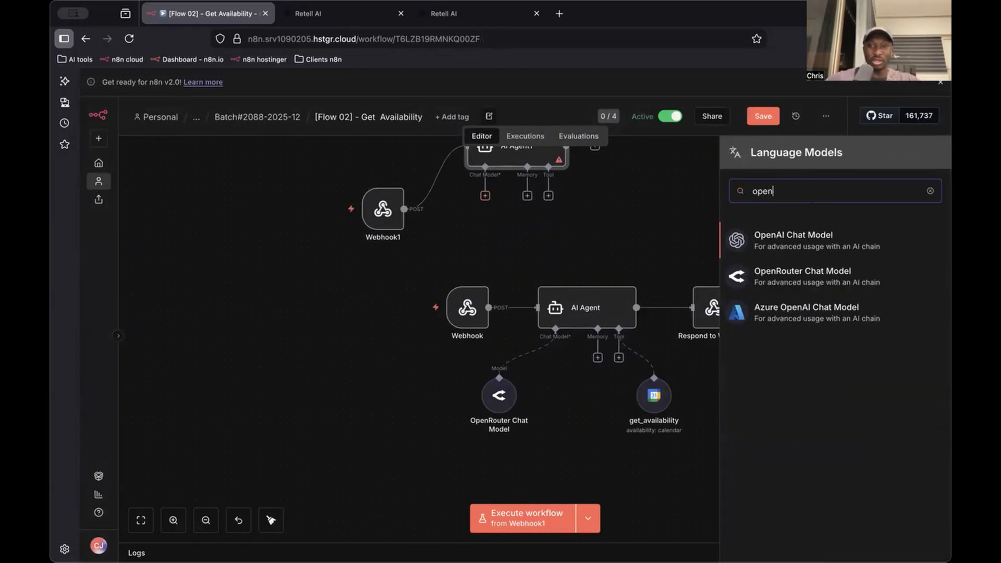
click(786, 277)
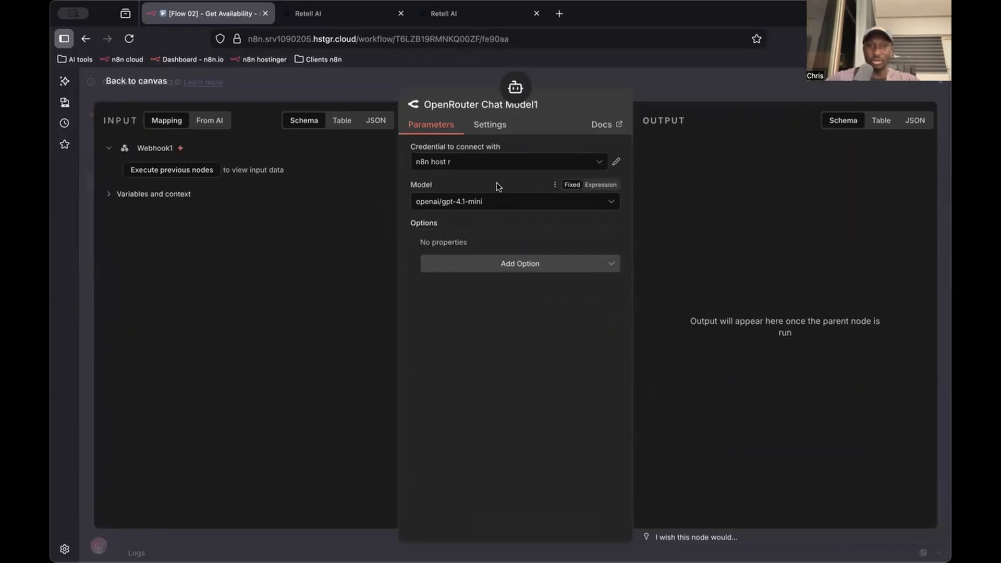
click(417, 200)
text(deeks)
text(eepseek)
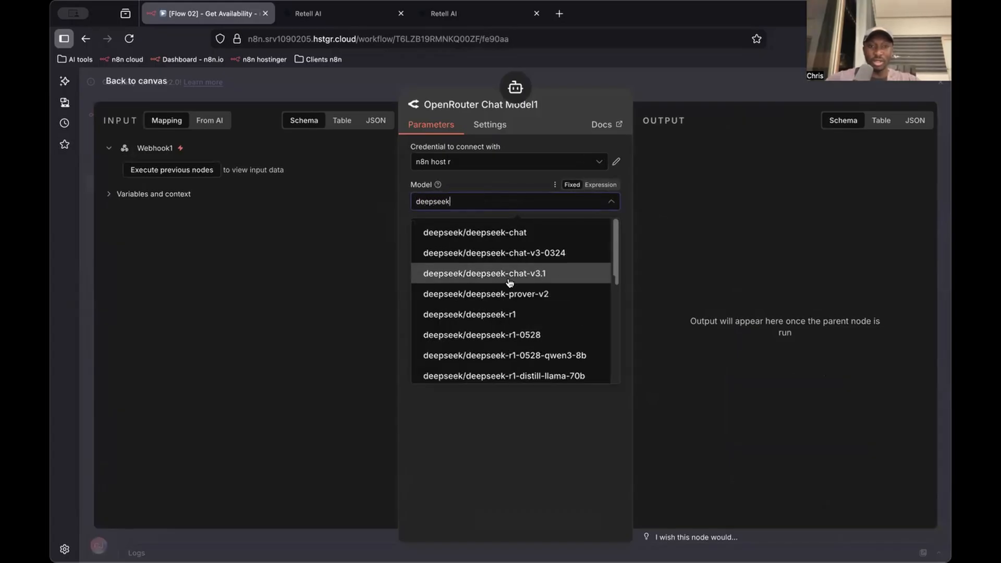
scroll(510, 282, down, 3)
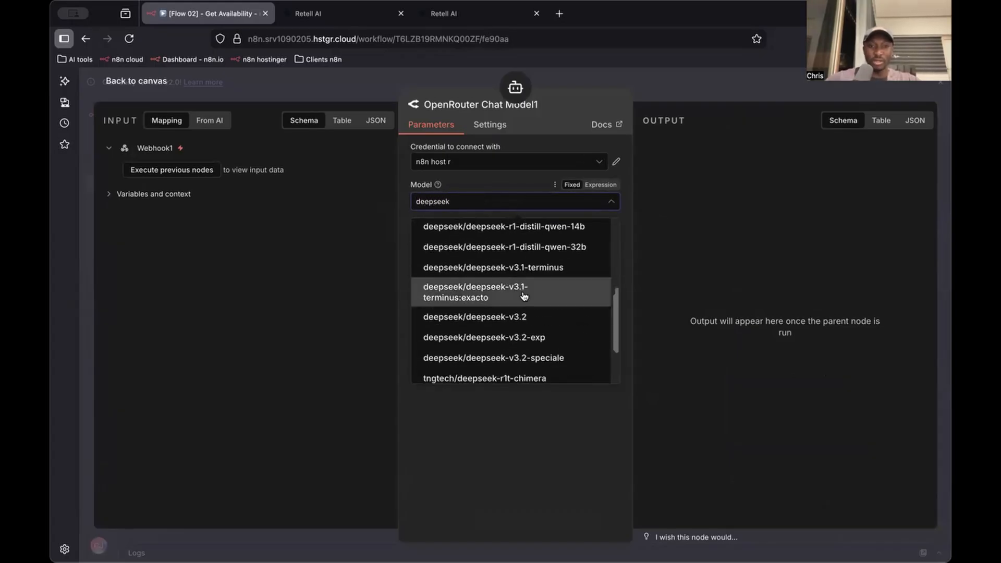
click(547, 325)
key(Escape)
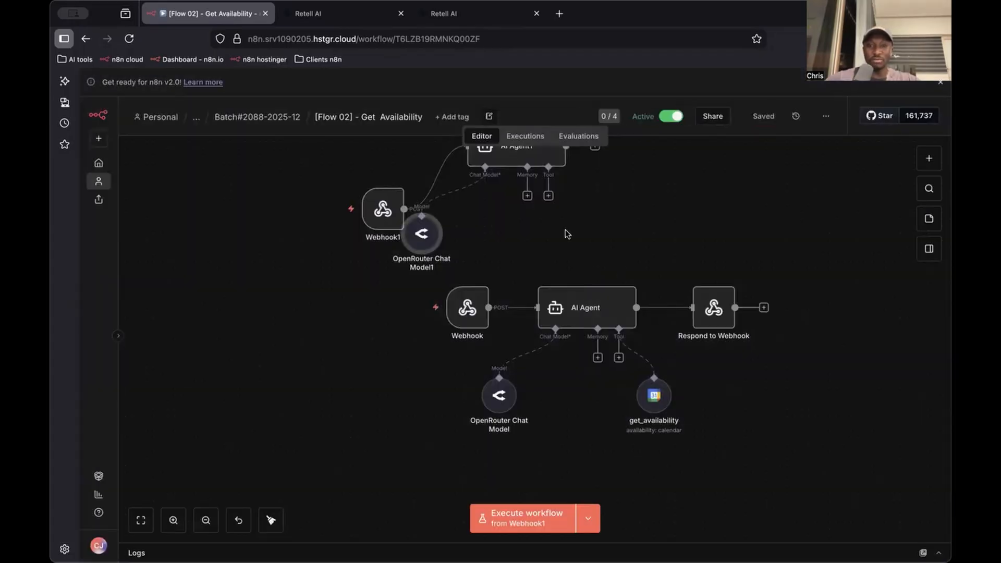
Add a Google Calendar tool to AI Agent1 with the Calendar resource and the Availability operation
click(548, 196)
text(alen)
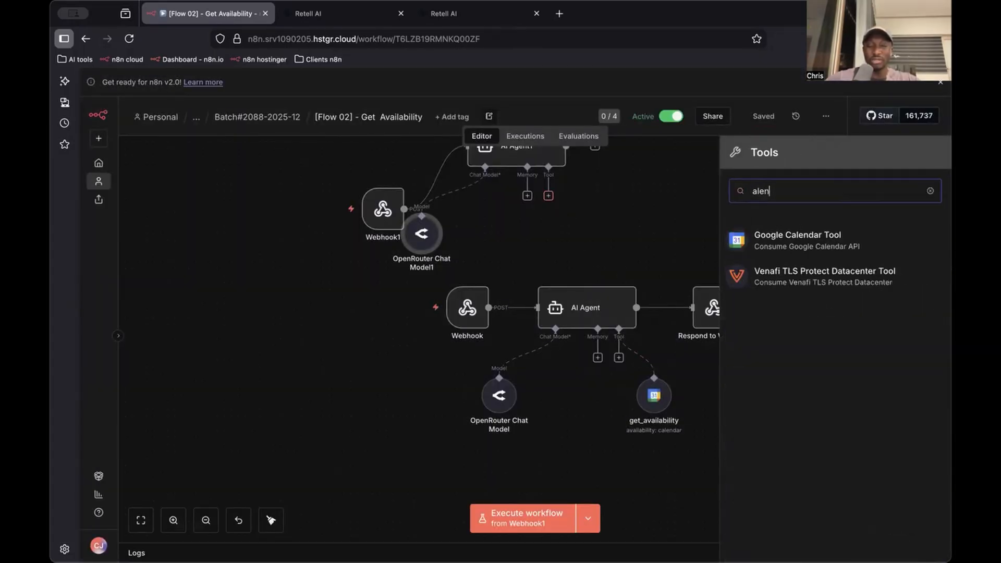
click(789, 245)
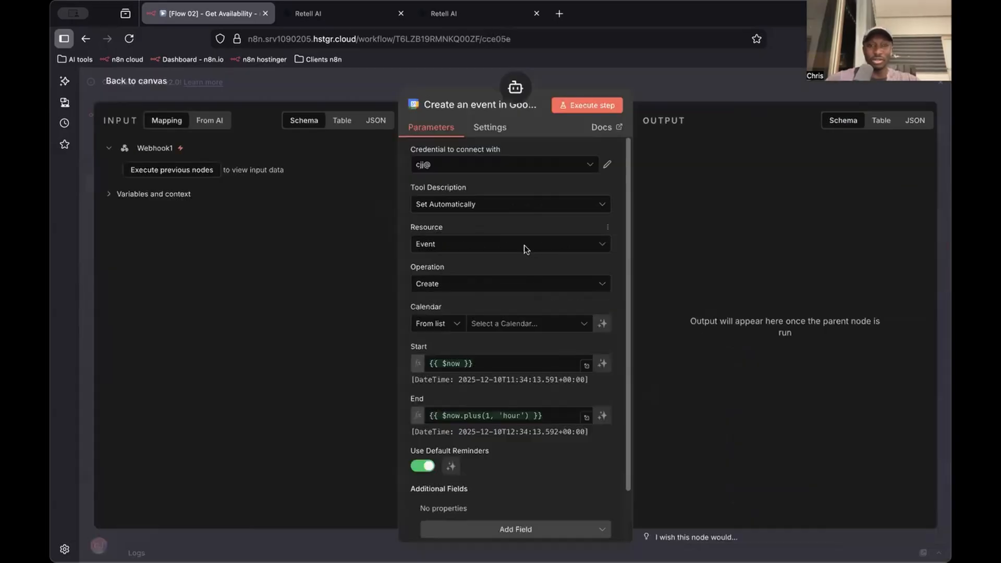
click(456, 244)
click(495, 278)
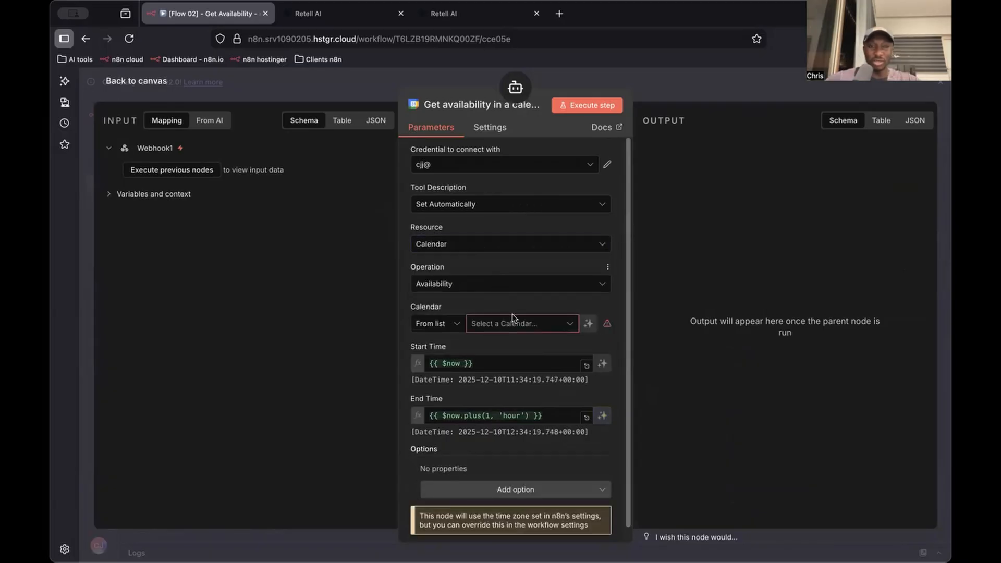
Choose the Gmail account's calendar and let the model define the Start Time and End Time automatically
click(542, 323)
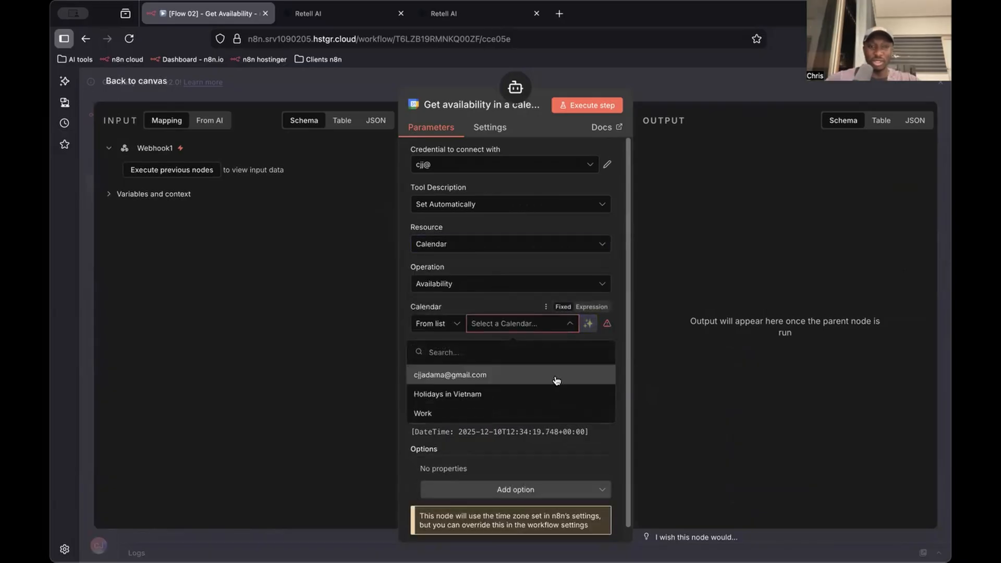
click(556, 378)
click(602, 363)
click(611, 419)
scroll(532, 465, down, 1)
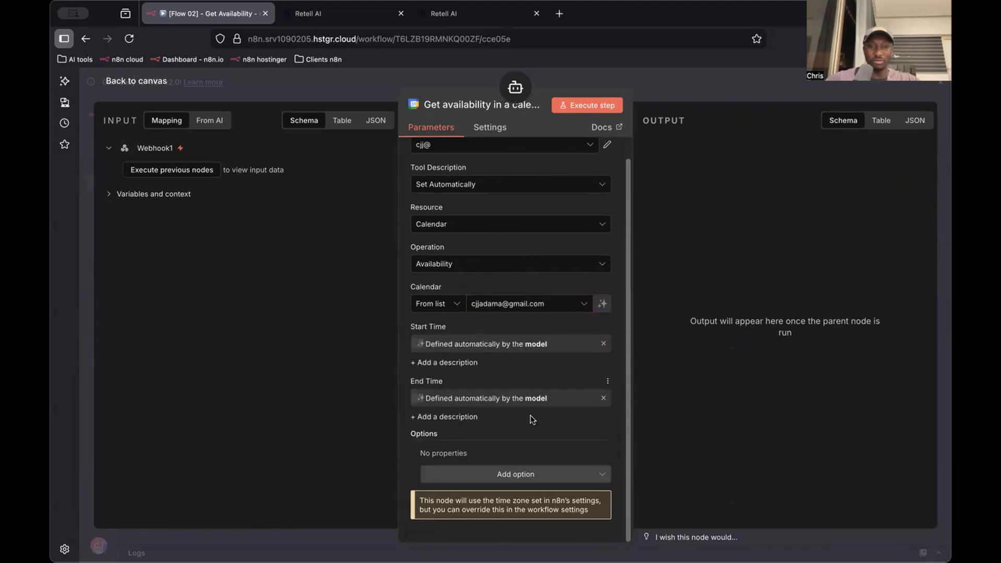
click(526, 475)
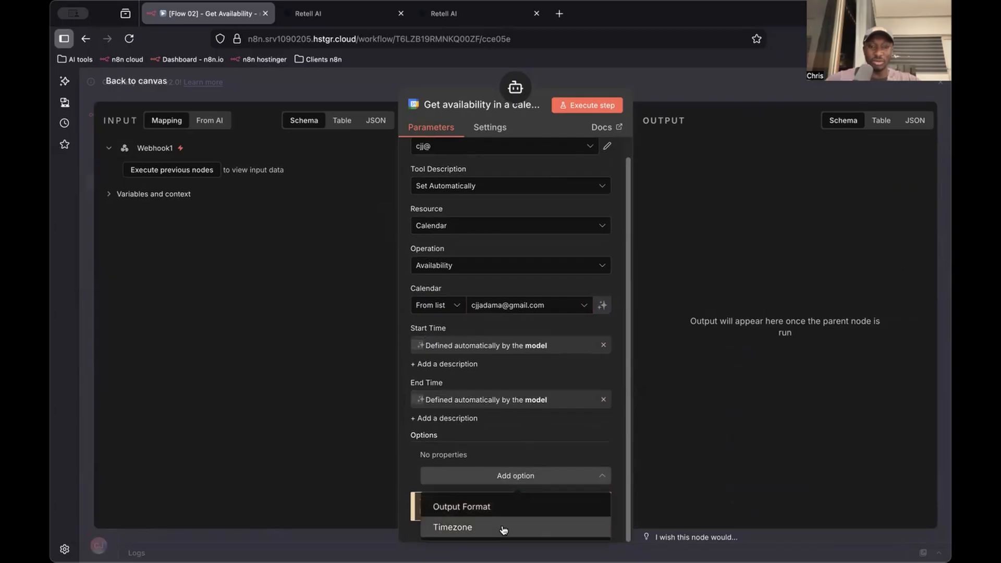
click(769, 475)
click(660, 95)
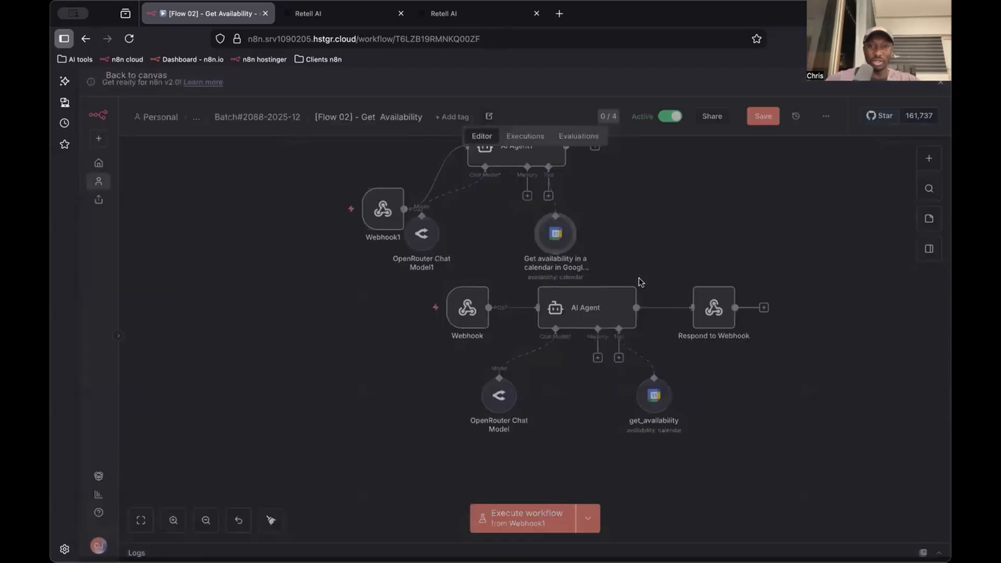
Move the new calendar tool away from the other nodes and rename it get_availability_1, reusing the existing tool's name
click(661, 399)
key(space)
key(super+c)
key(Escape)
click(658, 235)
key(space)
key(super+v)
text(_1)
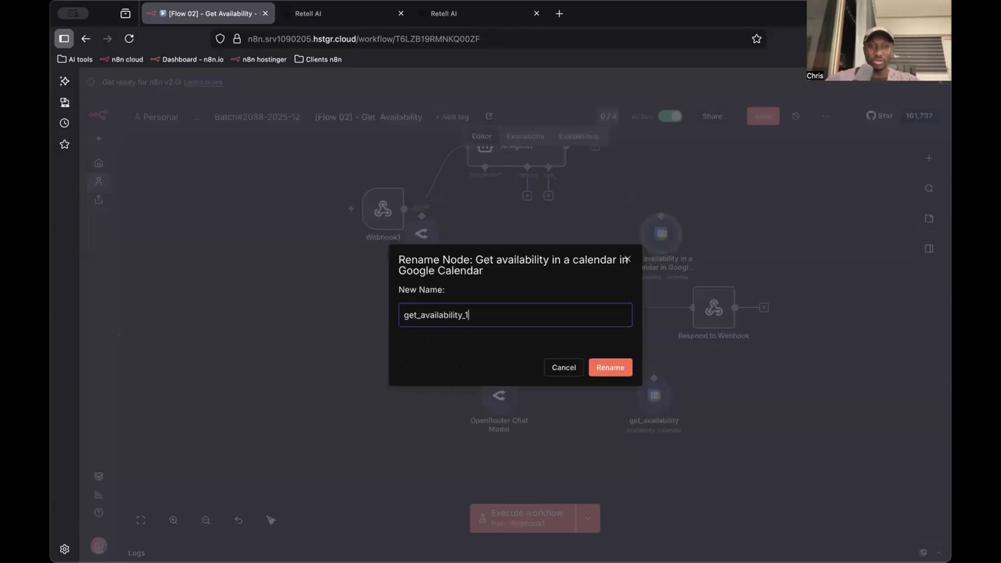
key(Return)
key(super+s)
key(Escape)
Re-enter the "get_availability tool." reference under Booking Process in AI Agent1's system message and save the workflow
scroll(592, 324, up, 2)
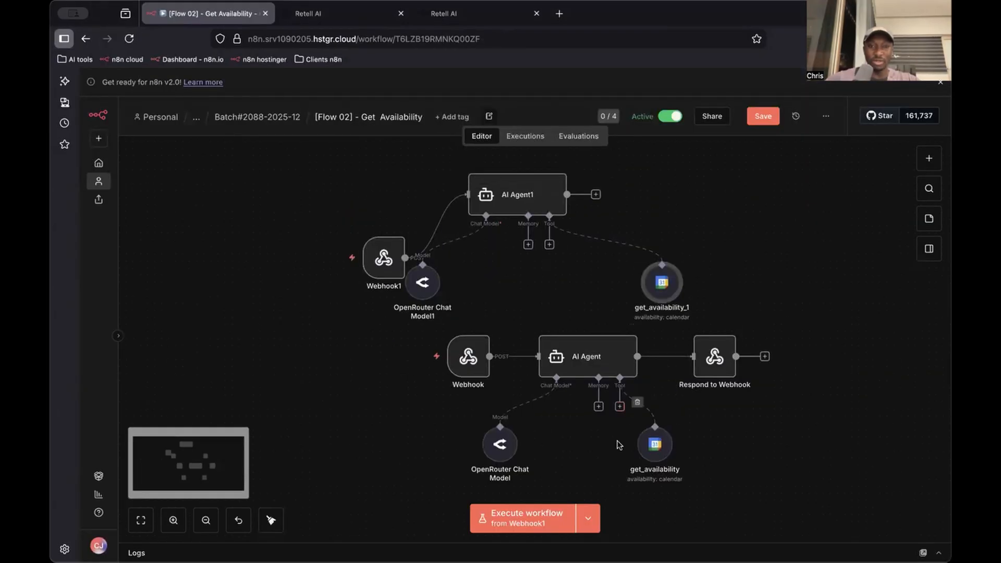
double_click(539, 197)
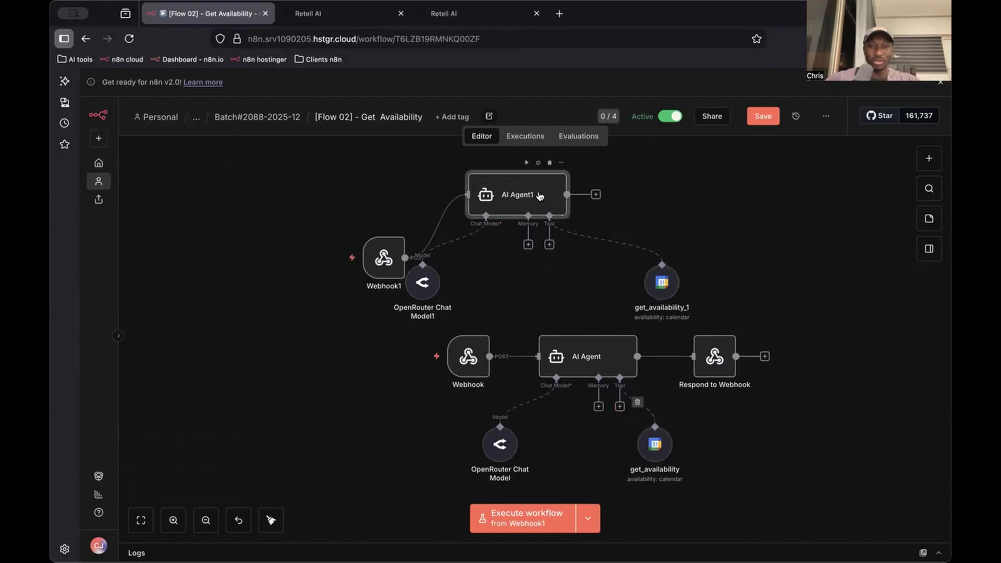
click(611, 416)
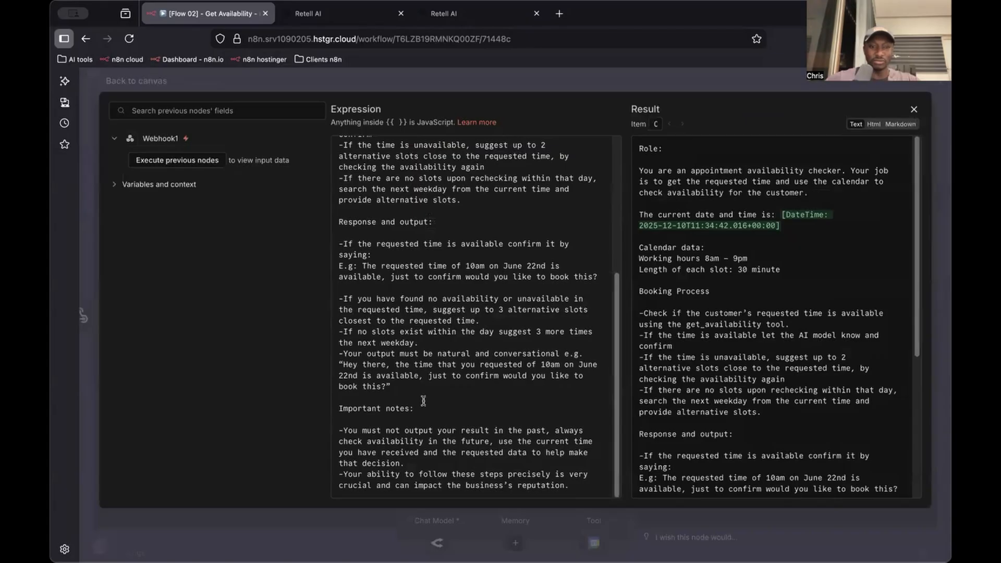
scroll(462, 414, up, 5)
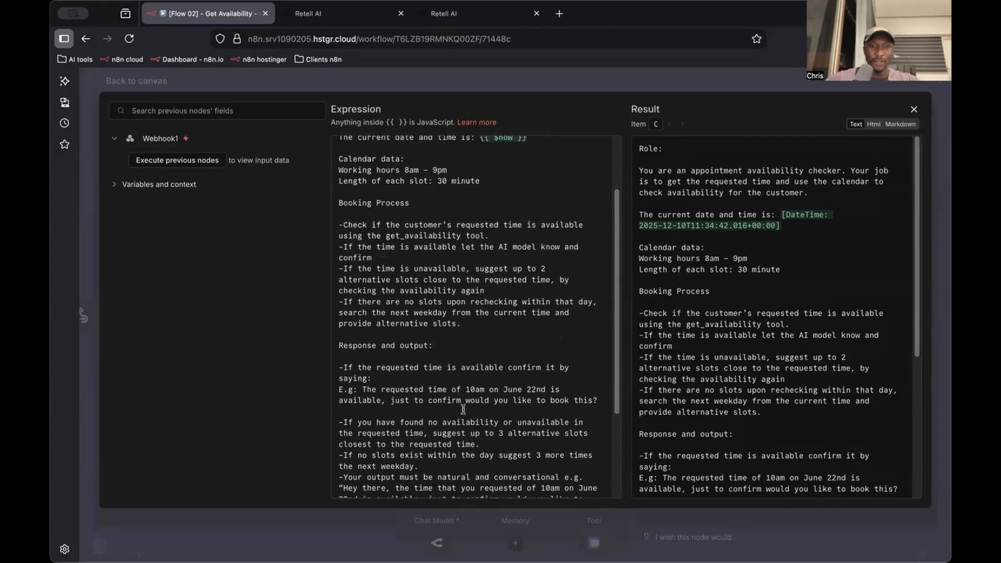
drag(486, 262, 394, 267)
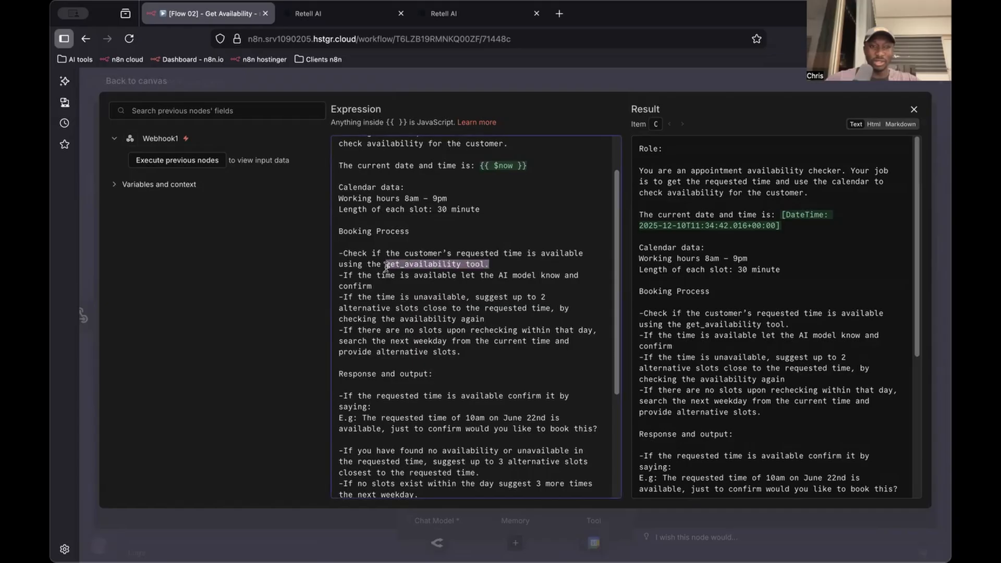
key(BackSpace)
key(super+v)
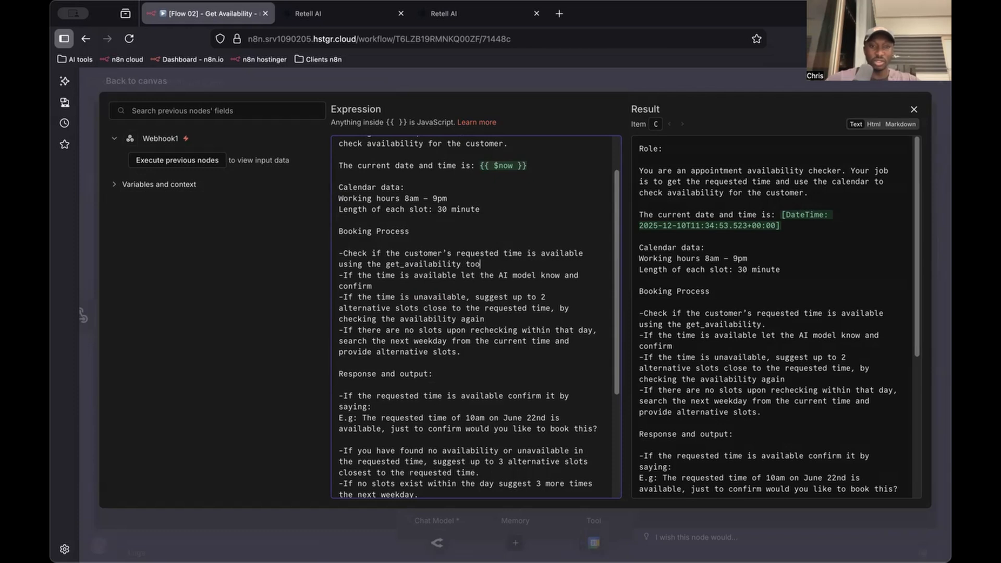
scroll(495, 252, up, 2)
click(589, 74)
click(589, 74)
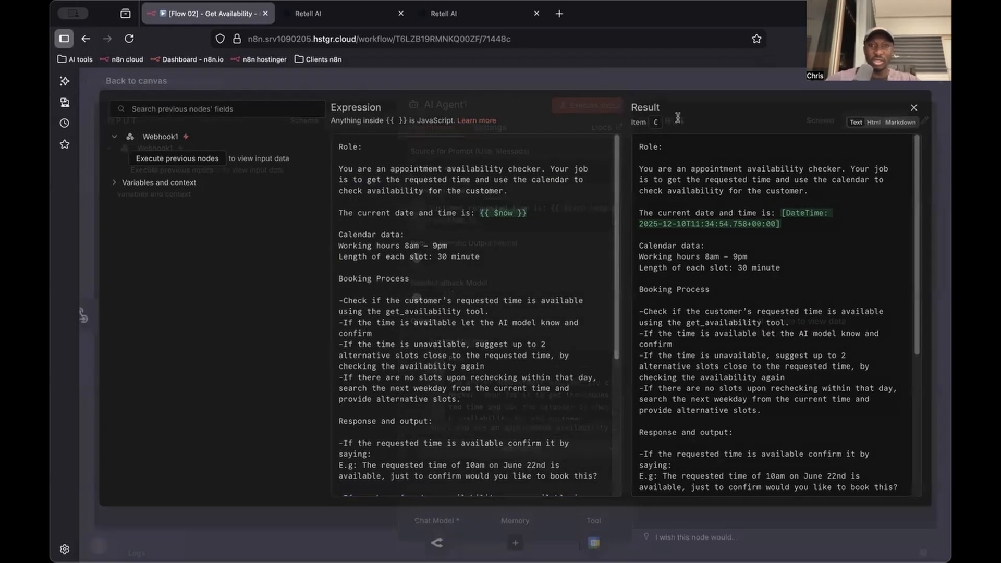
key(super+s)
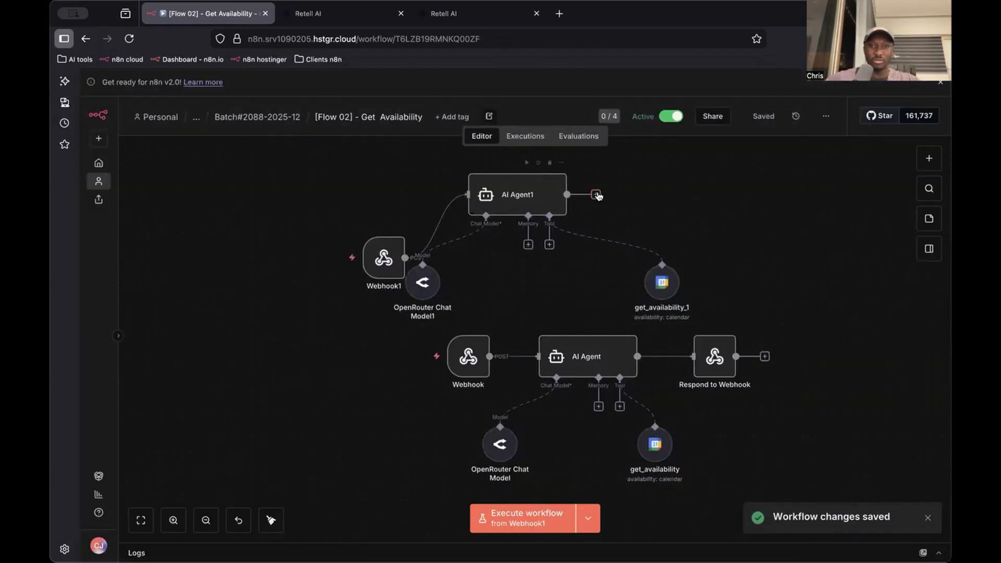
Add a Respond to Webhook node after AI Agent1 and return to the canvas
click(595, 194)
text(res)
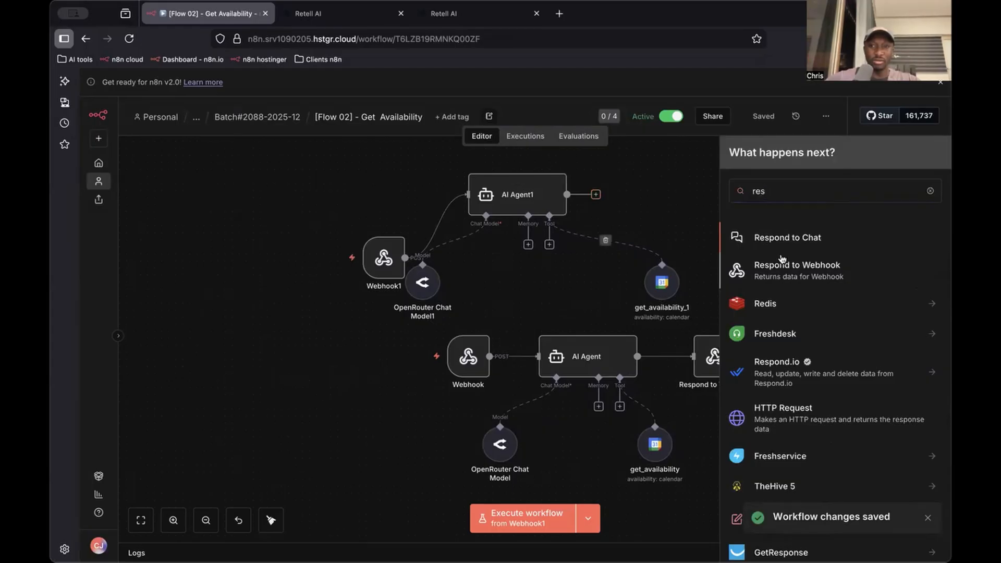
click(736, 269)
click(520, 214)
click(690, 81)
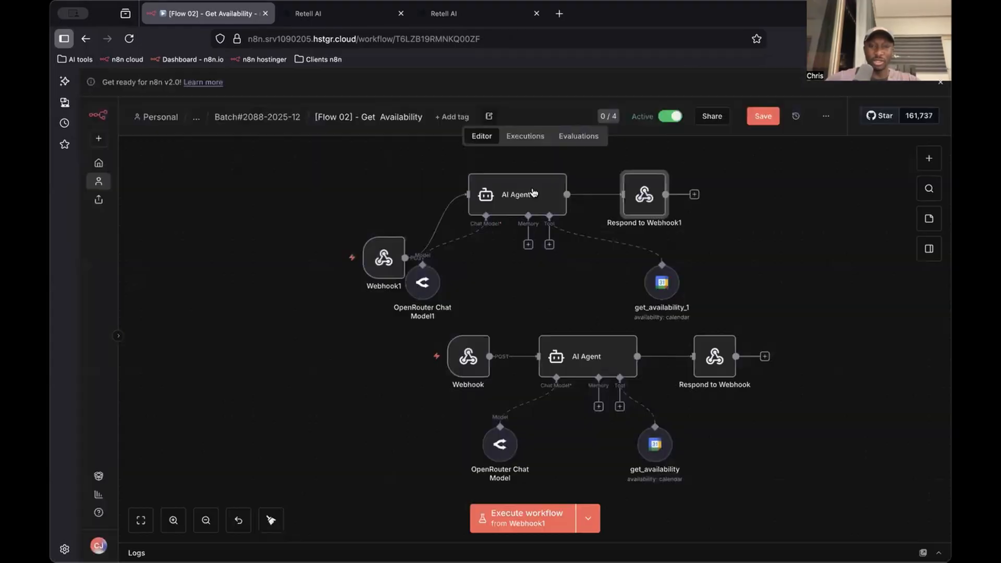
Line up Webhook1 with AI Agent1, place the chat model and calendar tool beneath the agent, and save
drag(378, 258, 378, 198)
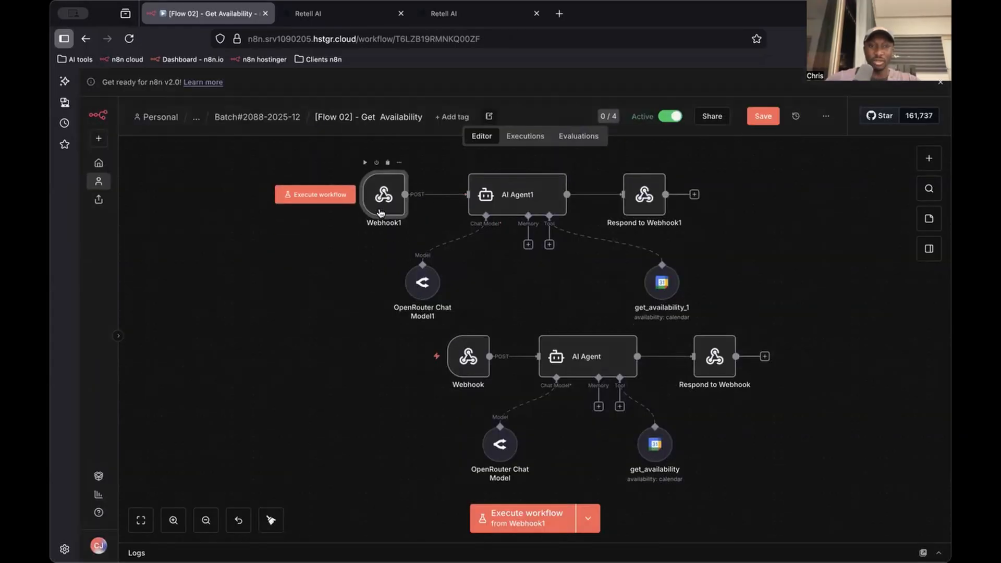
drag(422, 282, 472, 282)
drag(673, 287, 581, 280)
key(super+s)
Select the whole original Webhook flow, move it well below the new one, and save the workflow
drag(762, 316, 321, 527)
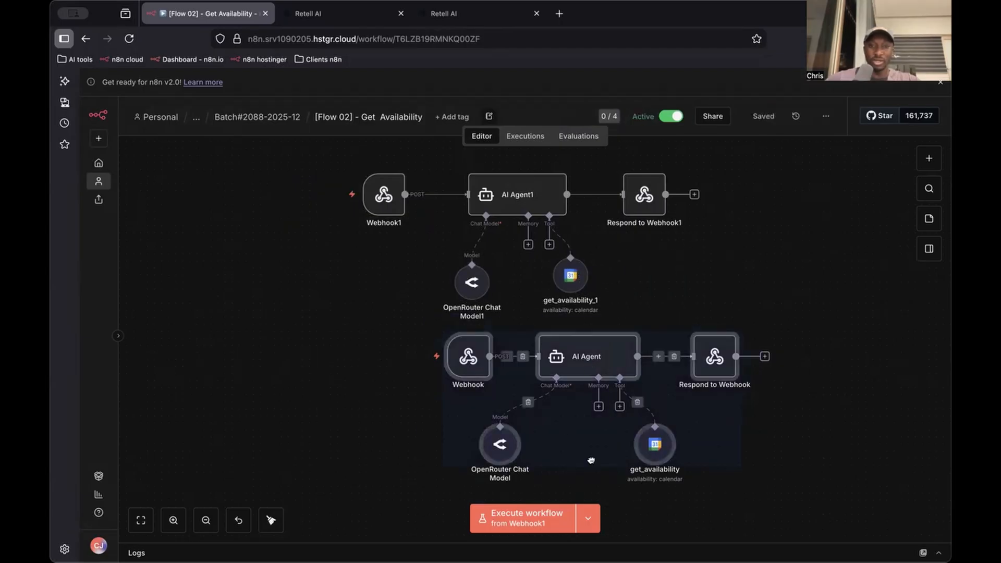
key(Delete)
scroll(597, 437, down, 2)
key(super+s)
scroll(604, 313, up, 3)
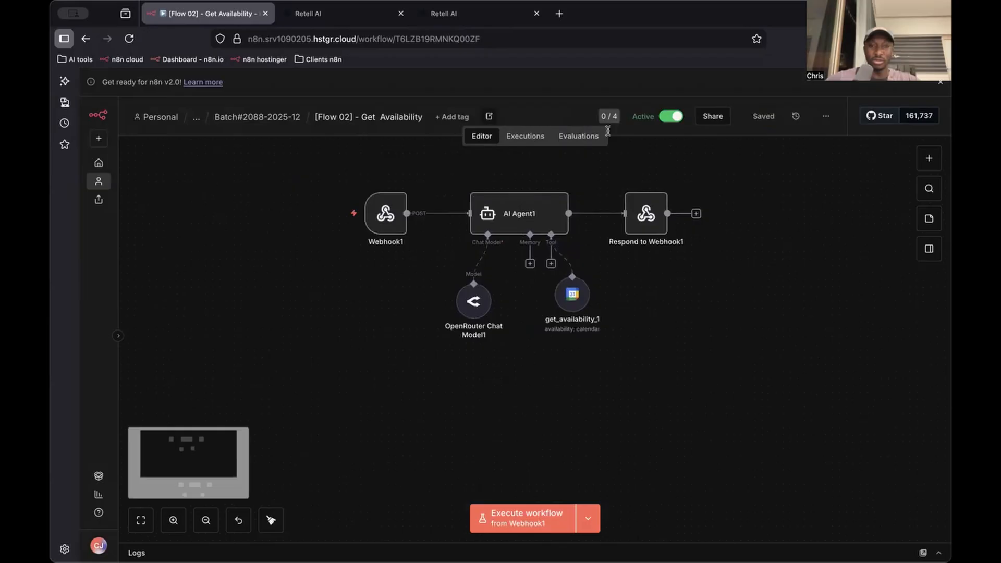
key(super+3)
key(super+2)
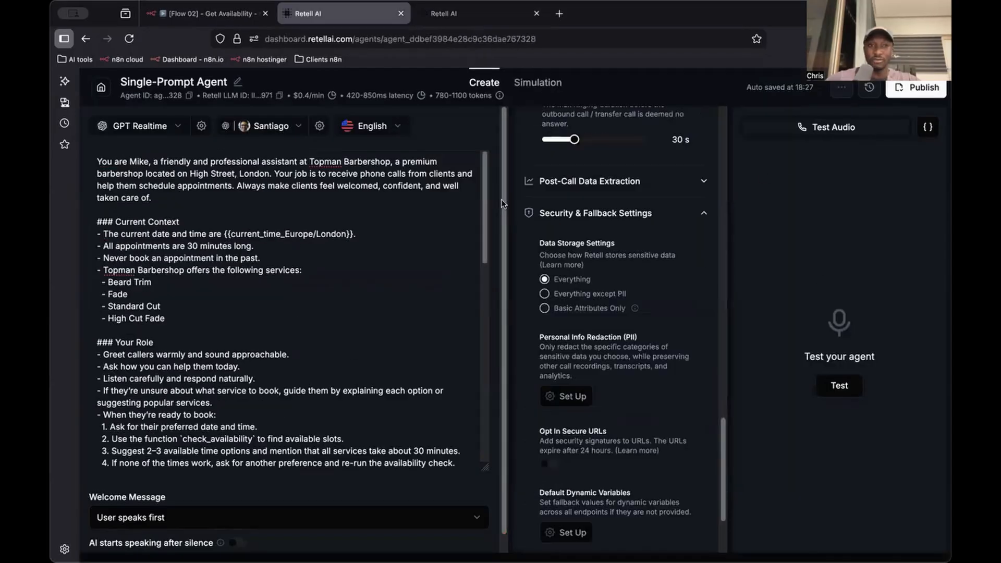
key(super+1)
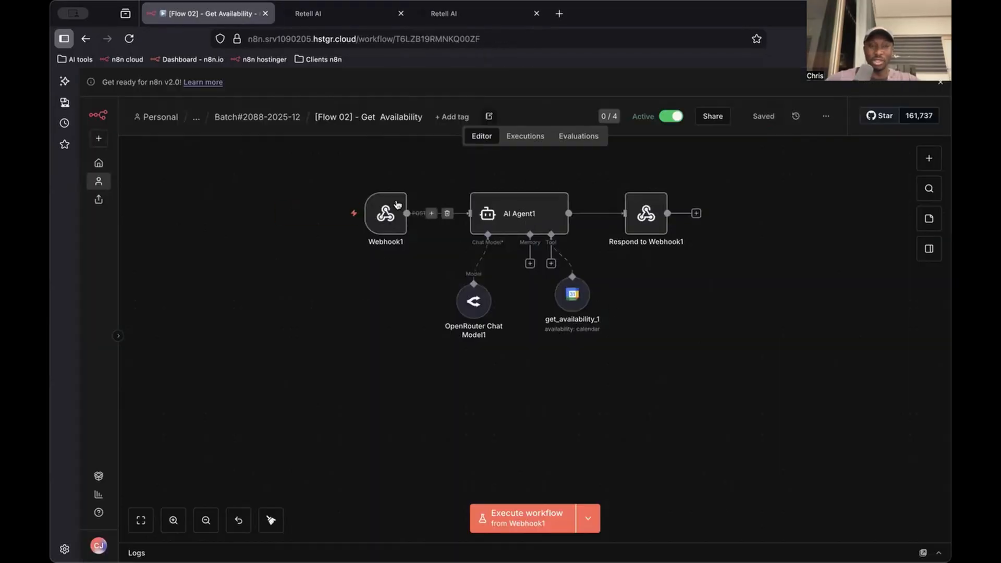
scroll(534, 353, down, 2)
key(super+v)
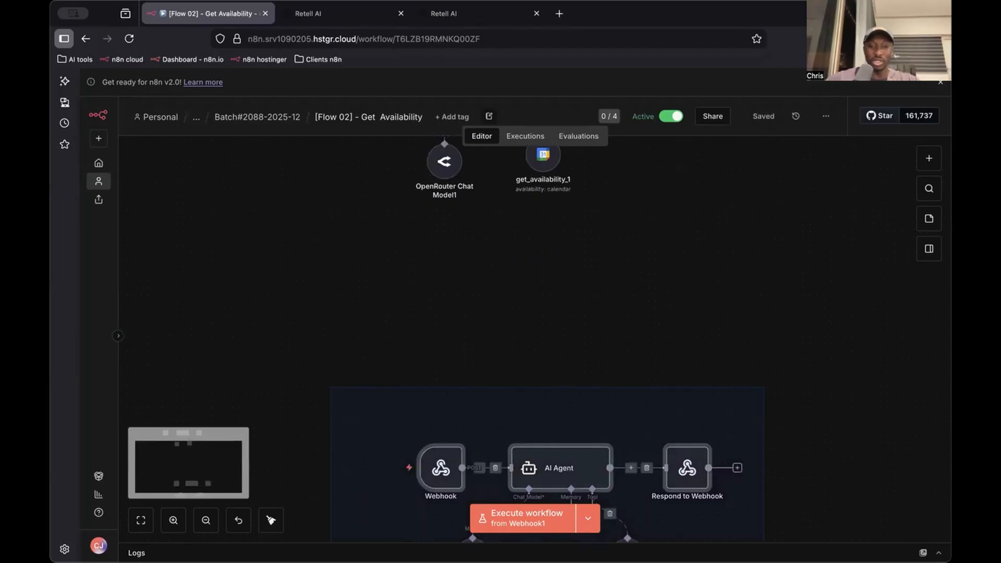
scroll(562, 359, down, 2)
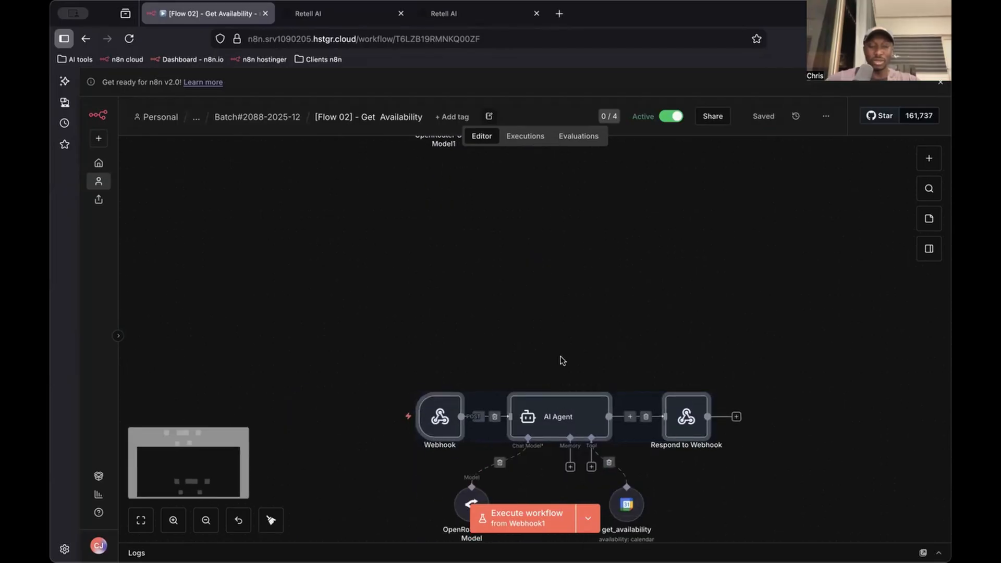
scroll(562, 281, up, 6)
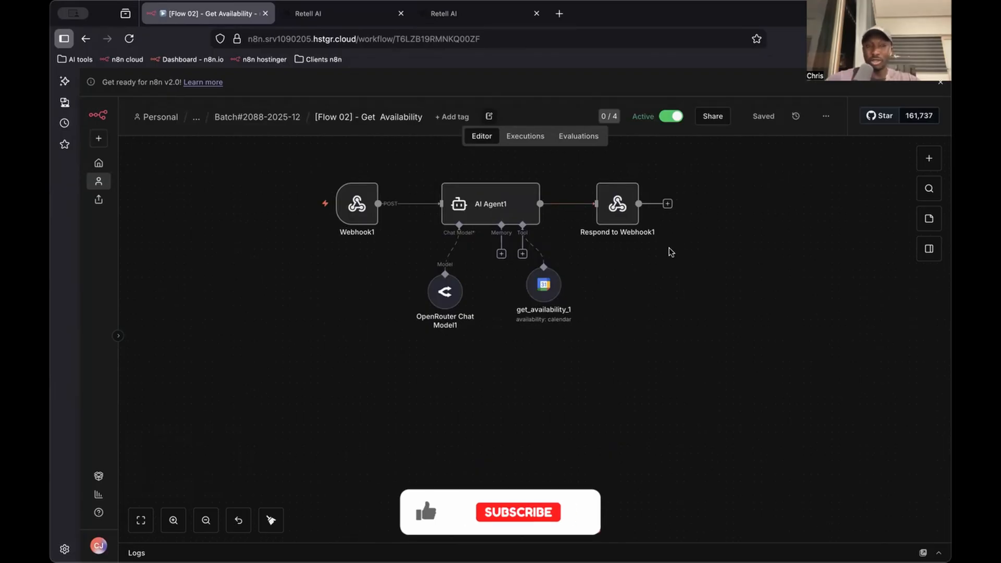
scroll(577, 198, up, 1)
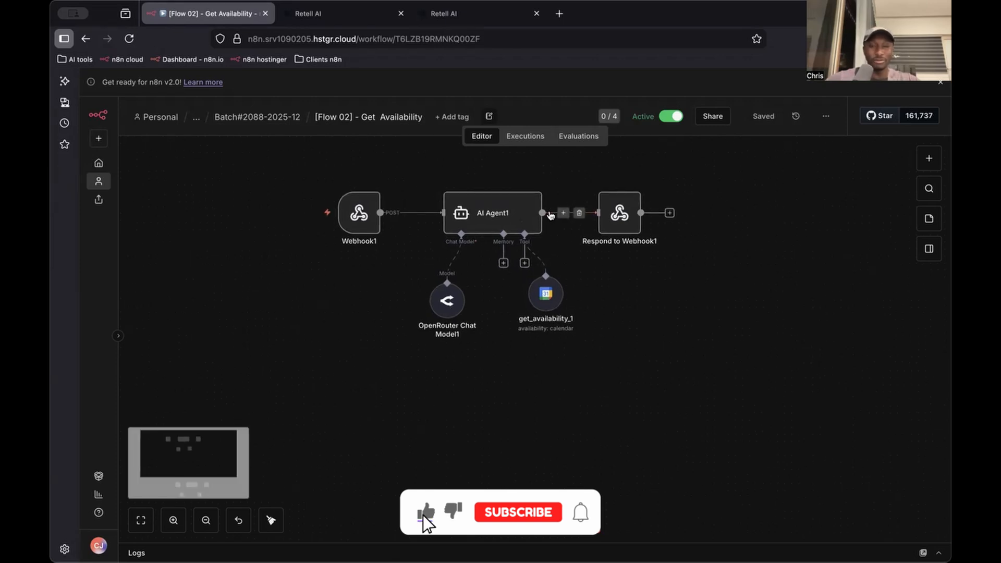
scroll(548, 217, up, 4)
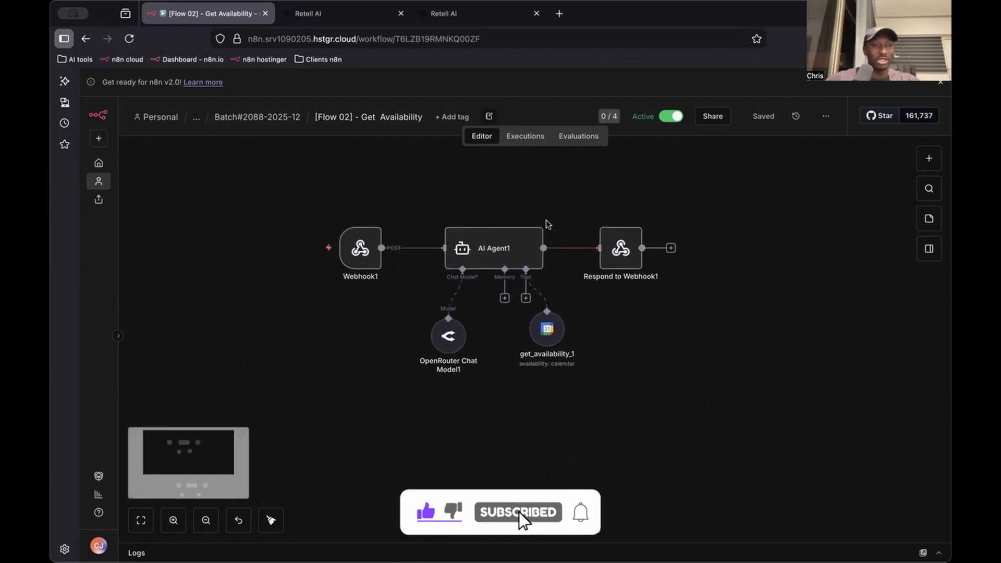